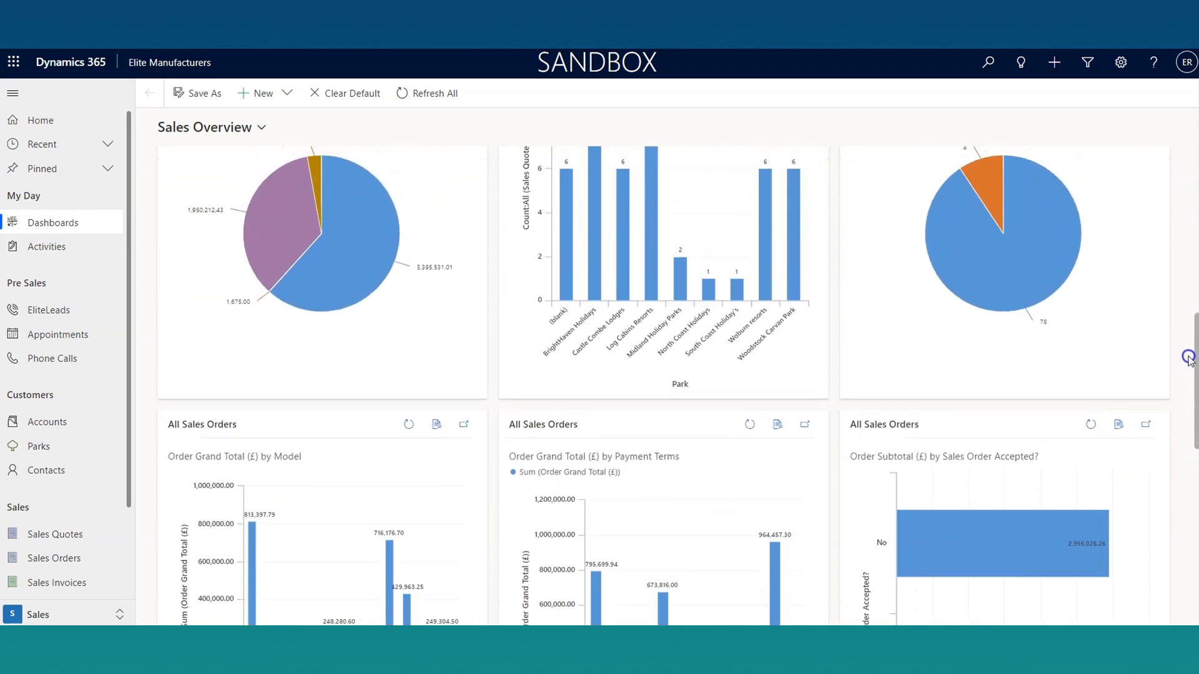
Step: Open the records behind the Quote Grand Total by Status Reason chart on the Sales Overview dashboard
{"action": "mouse_move", "coordinate": [1057, 375]}
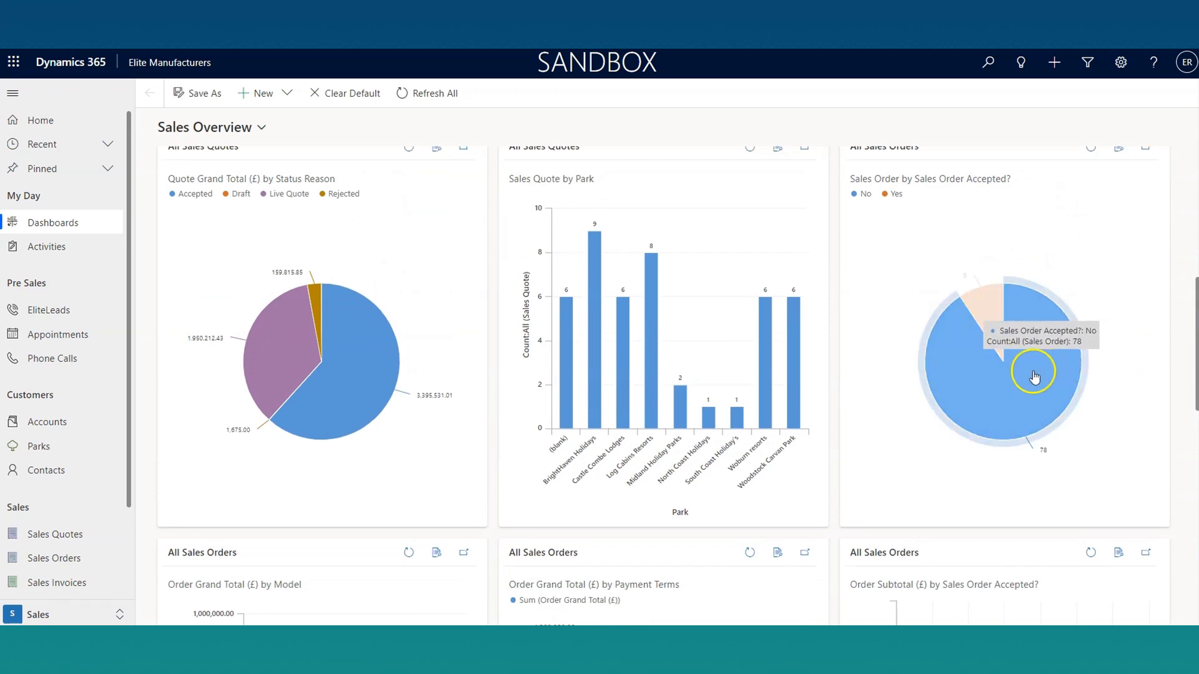
{"action": "mouse_move", "coordinate": [574, 275]}
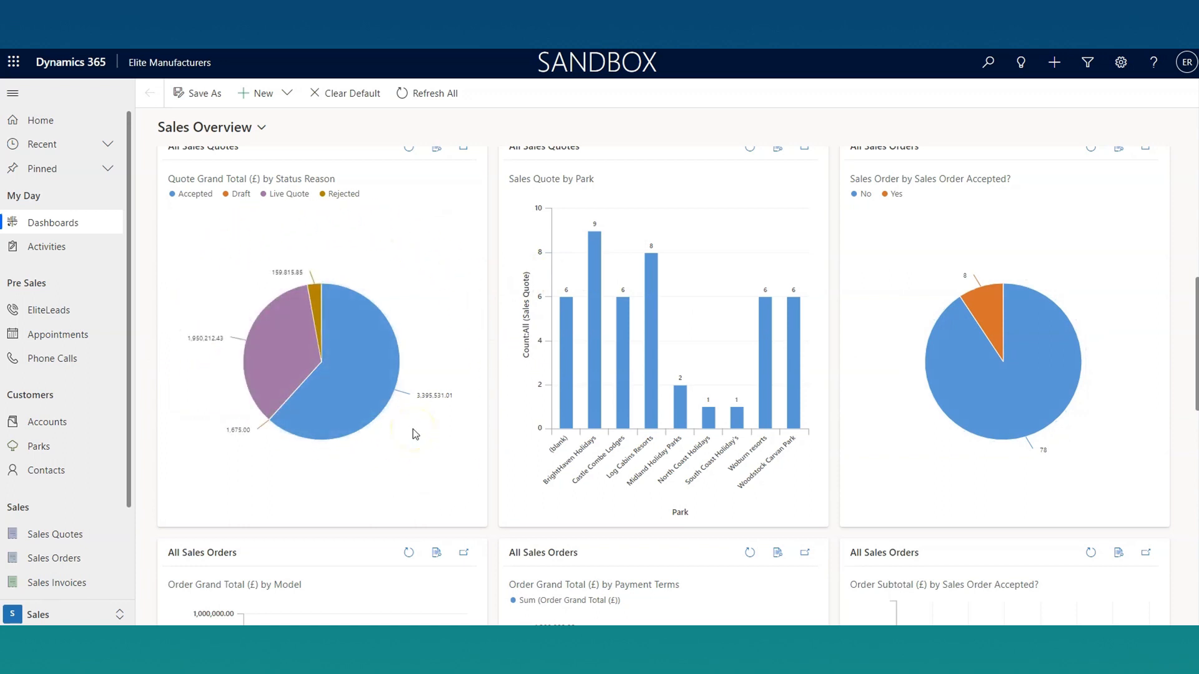
{"action": "left_click", "coordinate": [438, 151]}
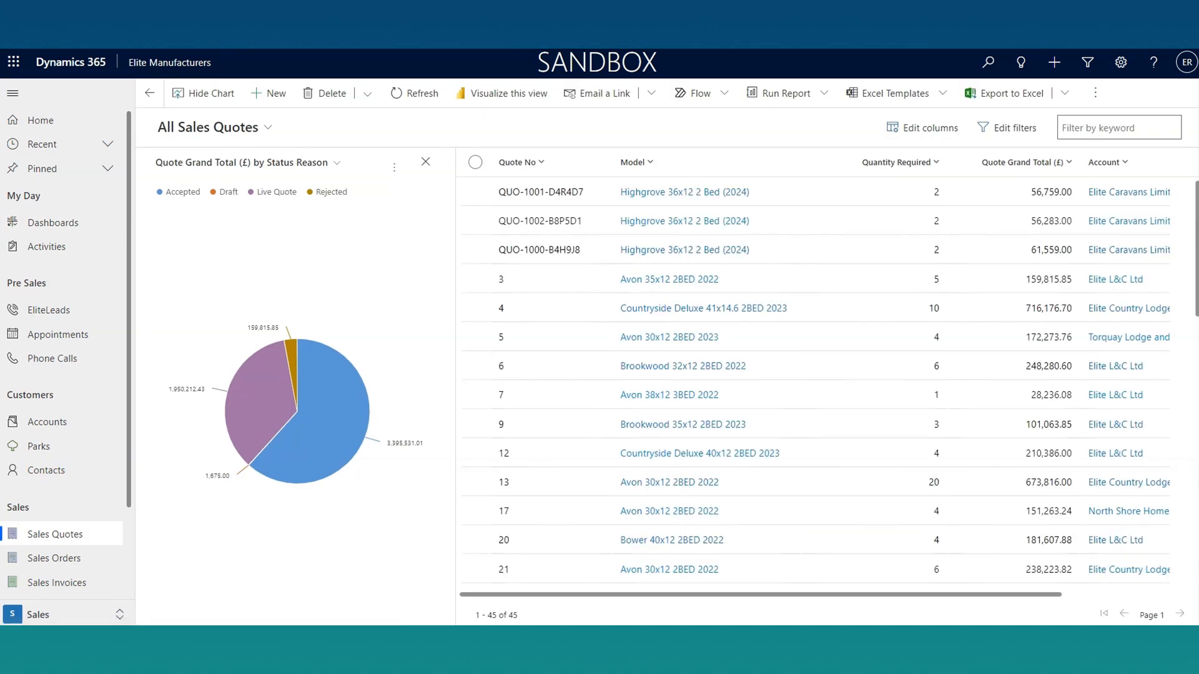
Step: Drill down into the Live Quote slice by Park, showing the breakdown as a pie chart
{"action": "left_click", "coordinate": [267, 386]}
{"action": "type", "text": "park"}
{"action": "left_click", "coordinate": [297, 446]}
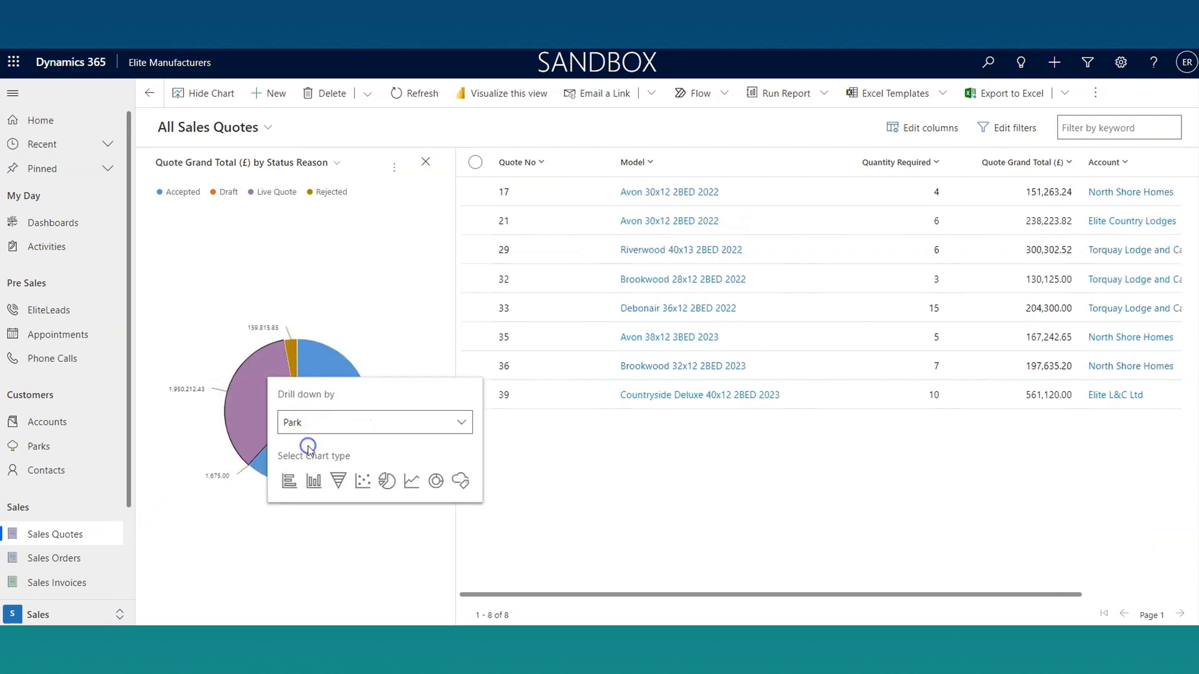
{"action": "left_click", "coordinate": [387, 480]}
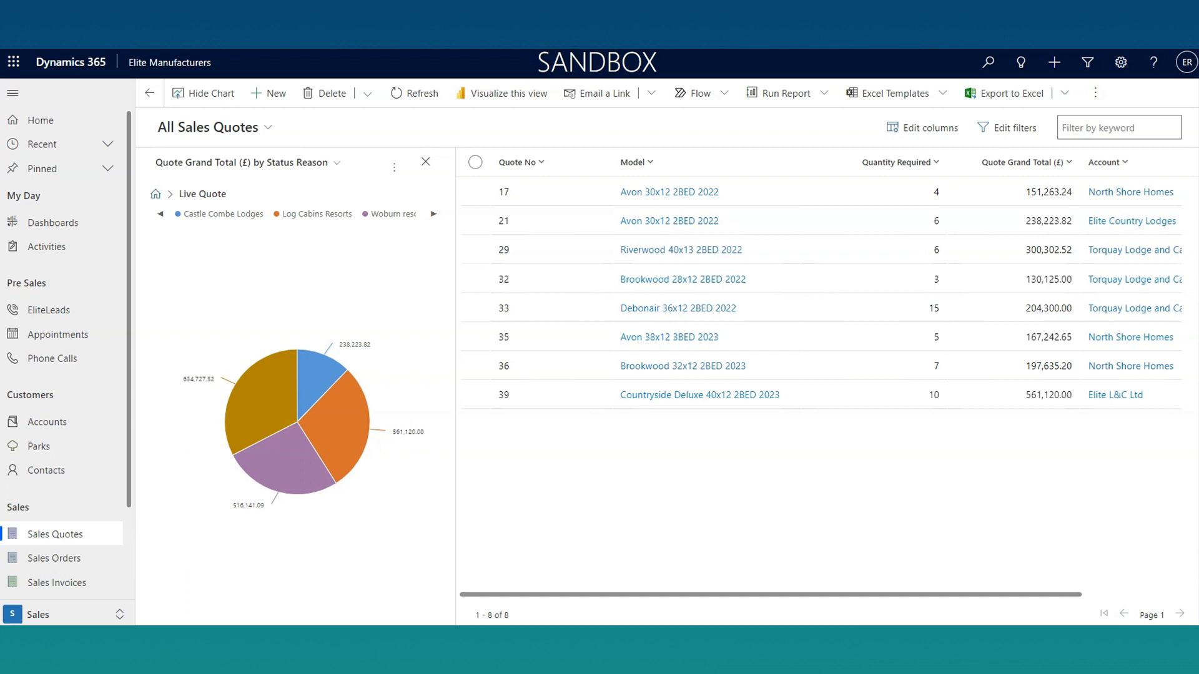
Step: Drill down into the Woodstock Carvan Park slice by Model, showing the breakdown as a bar chart
{"action": "left_click", "coordinate": [278, 400]}
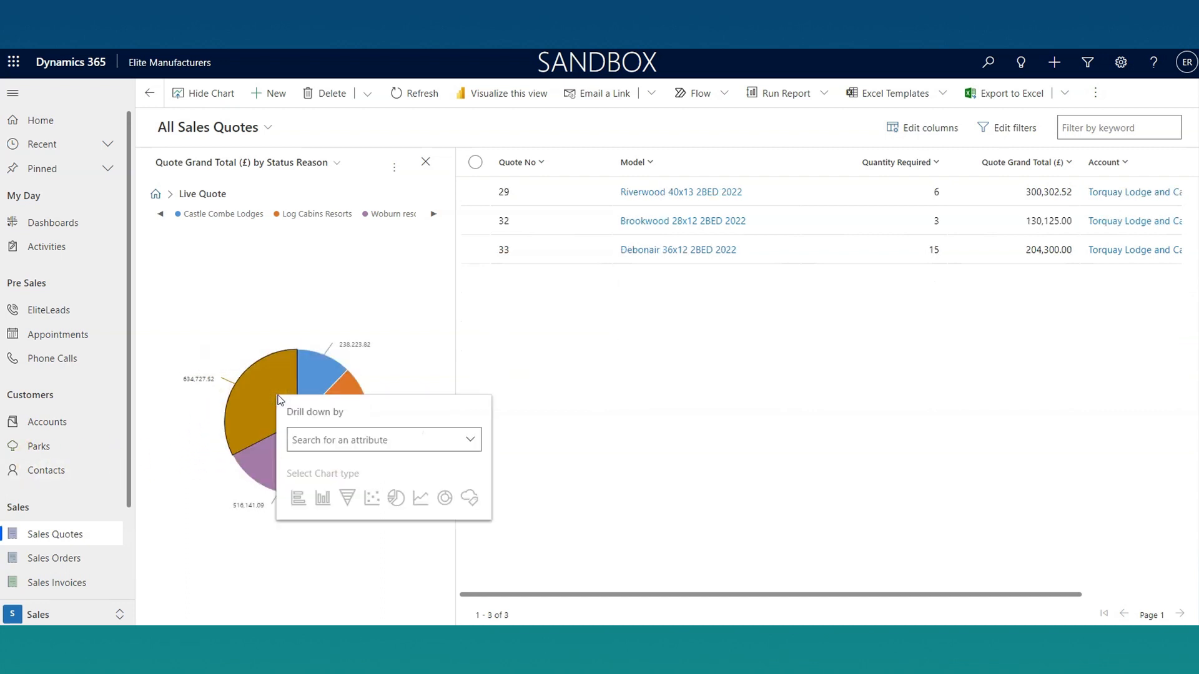
{"action": "type", "text": "mode"}
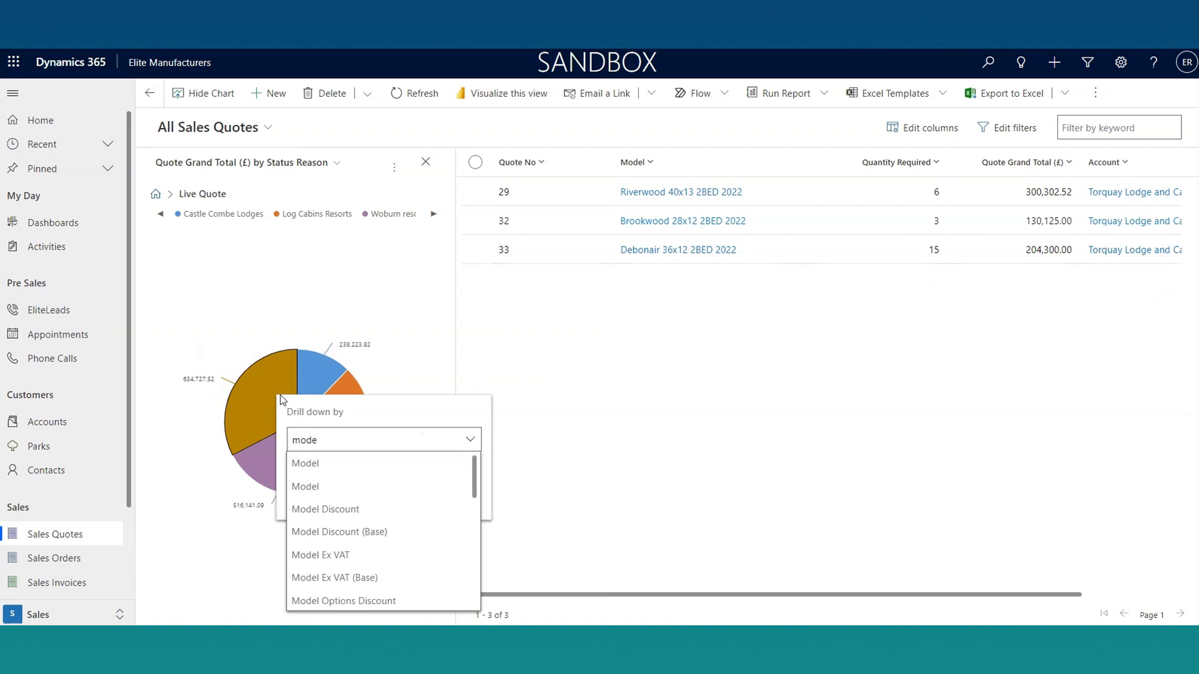
{"action": "left_click", "coordinate": [356, 462]}
{"action": "left_click", "coordinate": [296, 499]}
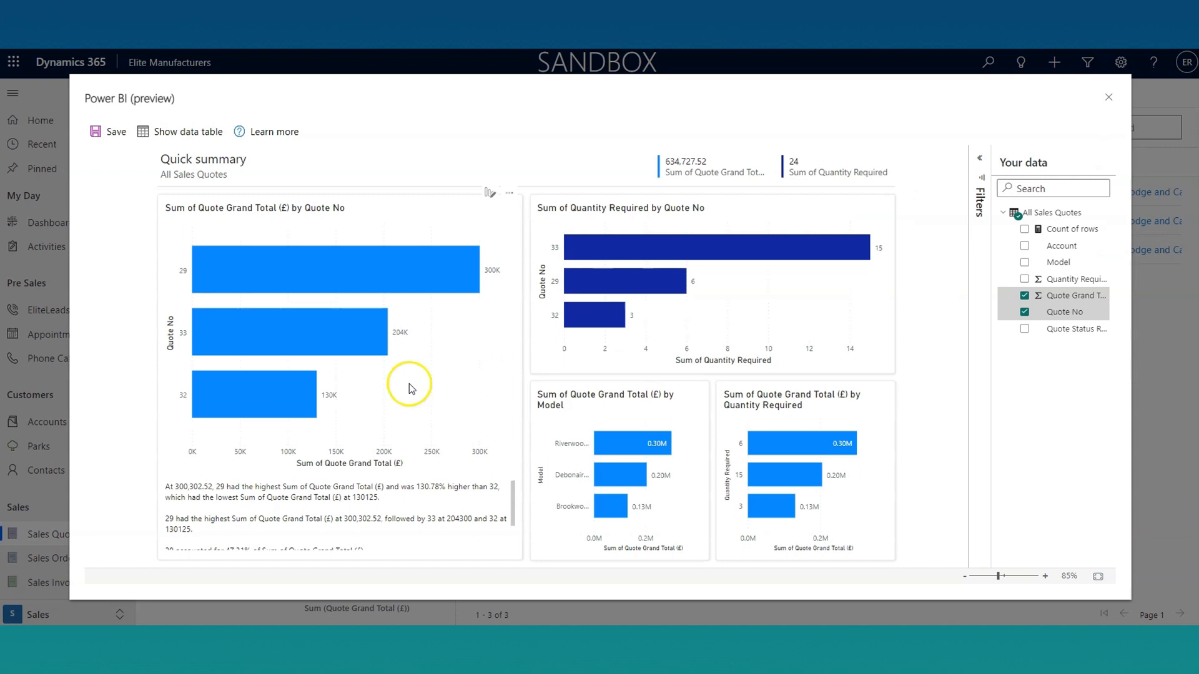
Step: Close the Power BI preview and return to the Sales Overview dashboard
{"action": "left_click", "coordinate": [1108, 97]}
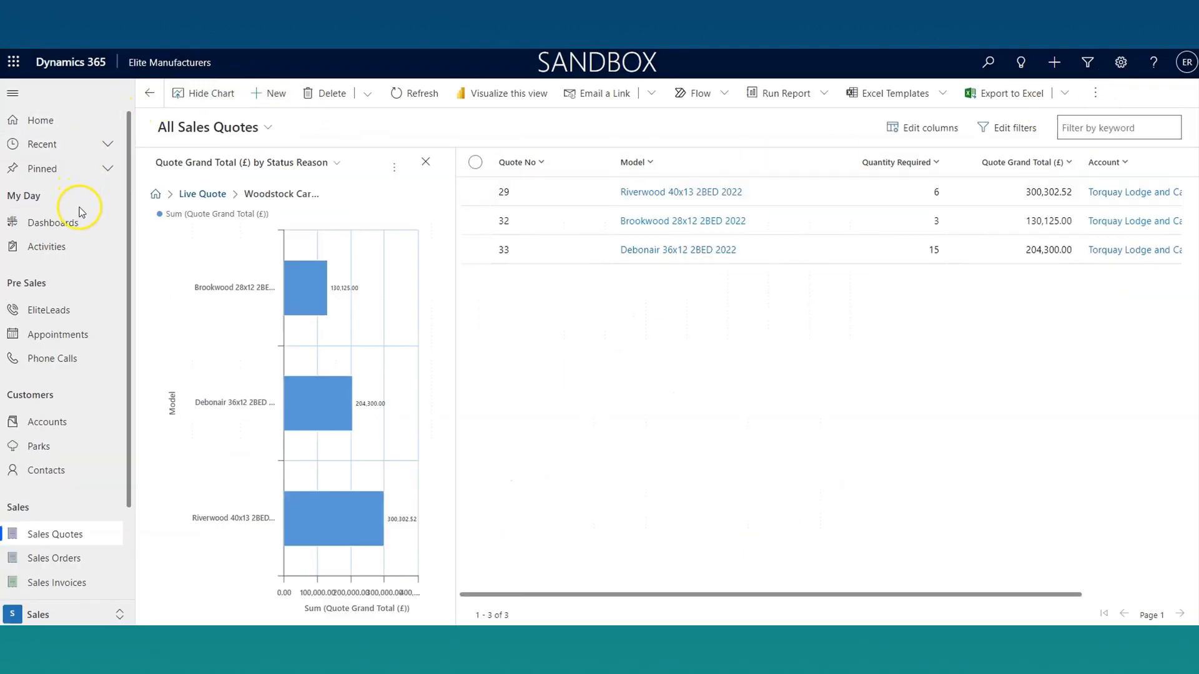
{"action": "left_click", "coordinate": [80, 221]}
Step: View the Sales Quote by Park chart enlarged, and select all the quotes in the record list behind it
{"action": "mouse_move", "coordinate": [735, 373]}
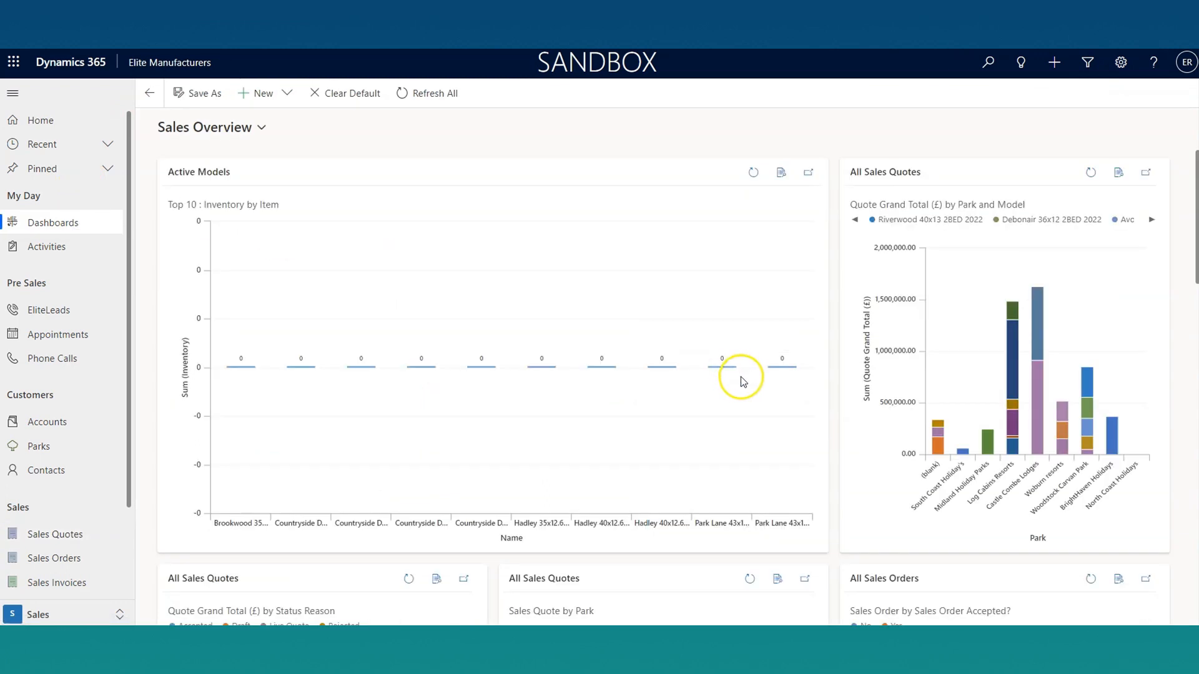
{"action": "scroll", "coordinate": [769, 430], "scroll_direction": "down", "scroll_amount": 2}
{"action": "scroll", "coordinate": [769, 431], "scroll_direction": "down", "scroll_amount": 3}
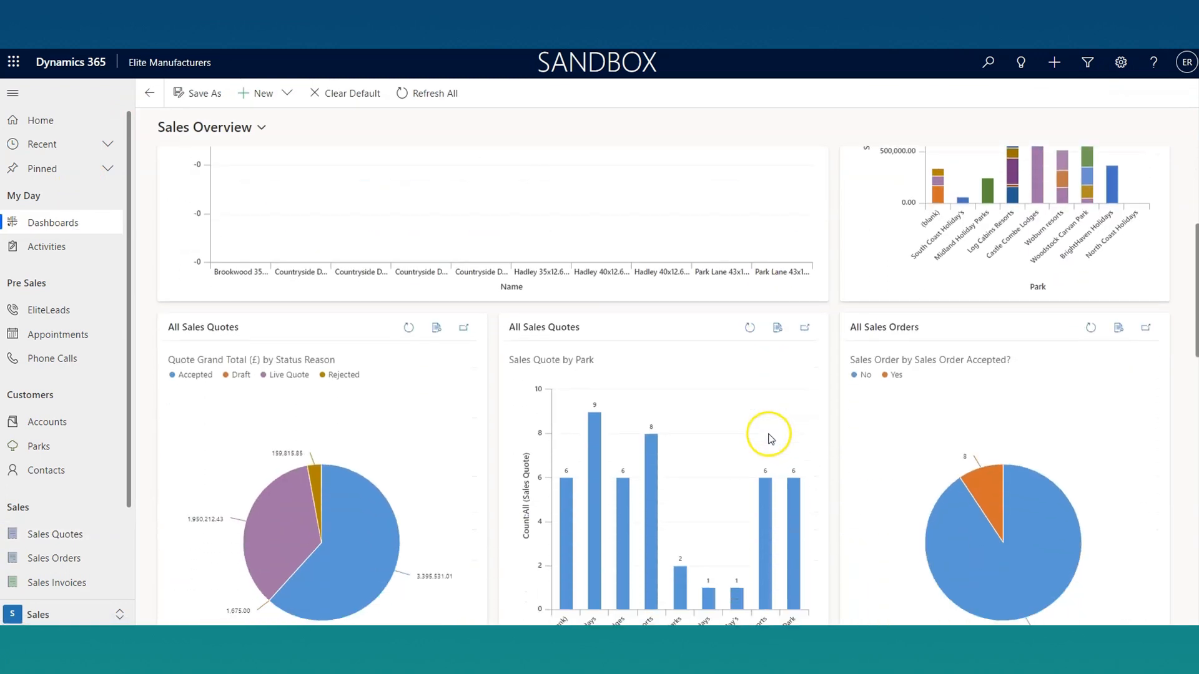
{"action": "left_click", "coordinate": [802, 267]}
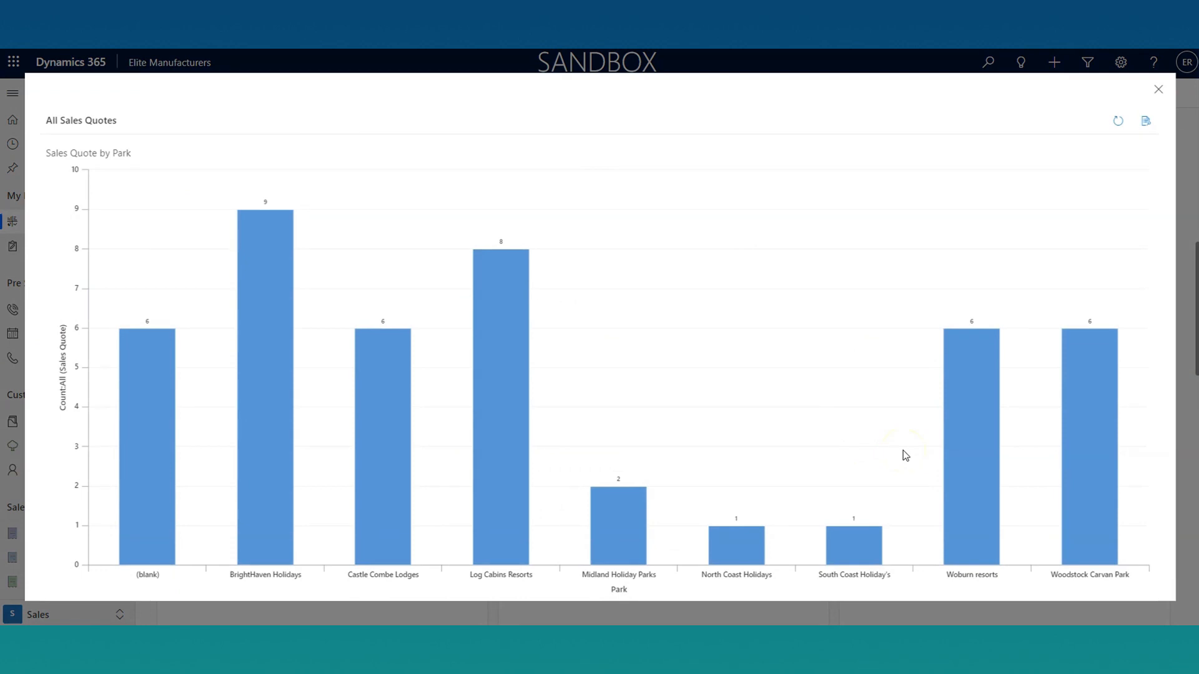
{"action": "left_click", "coordinate": [1153, 90]}
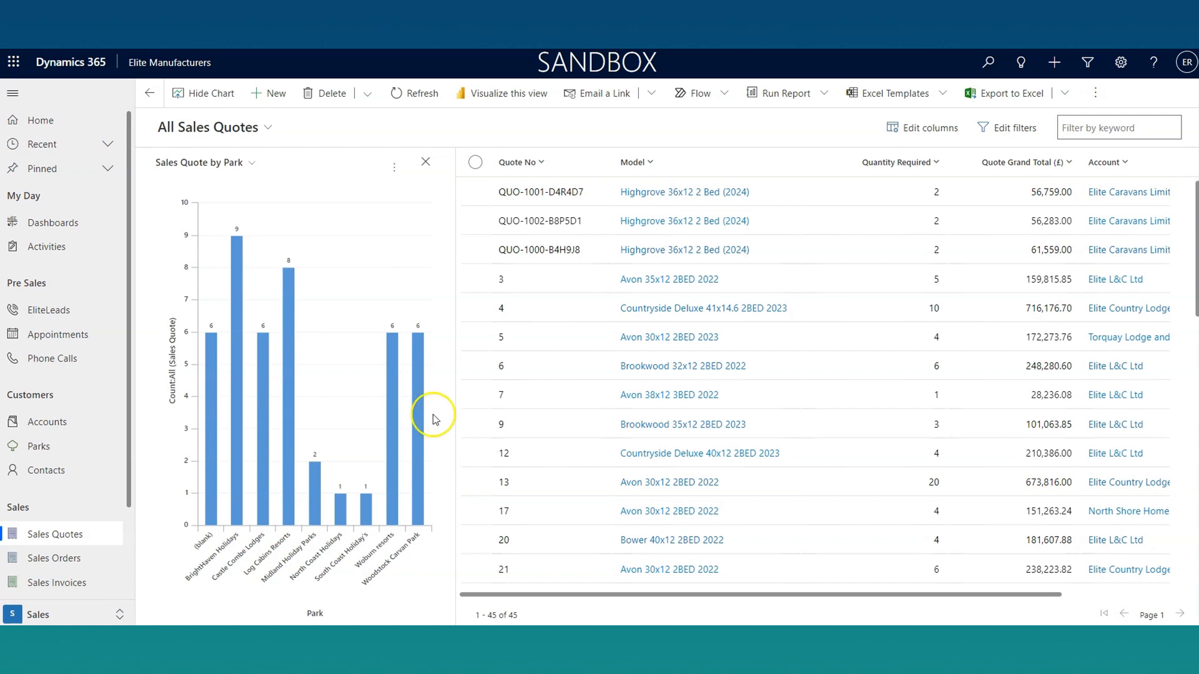
{"action": "left_click", "coordinate": [476, 163]}
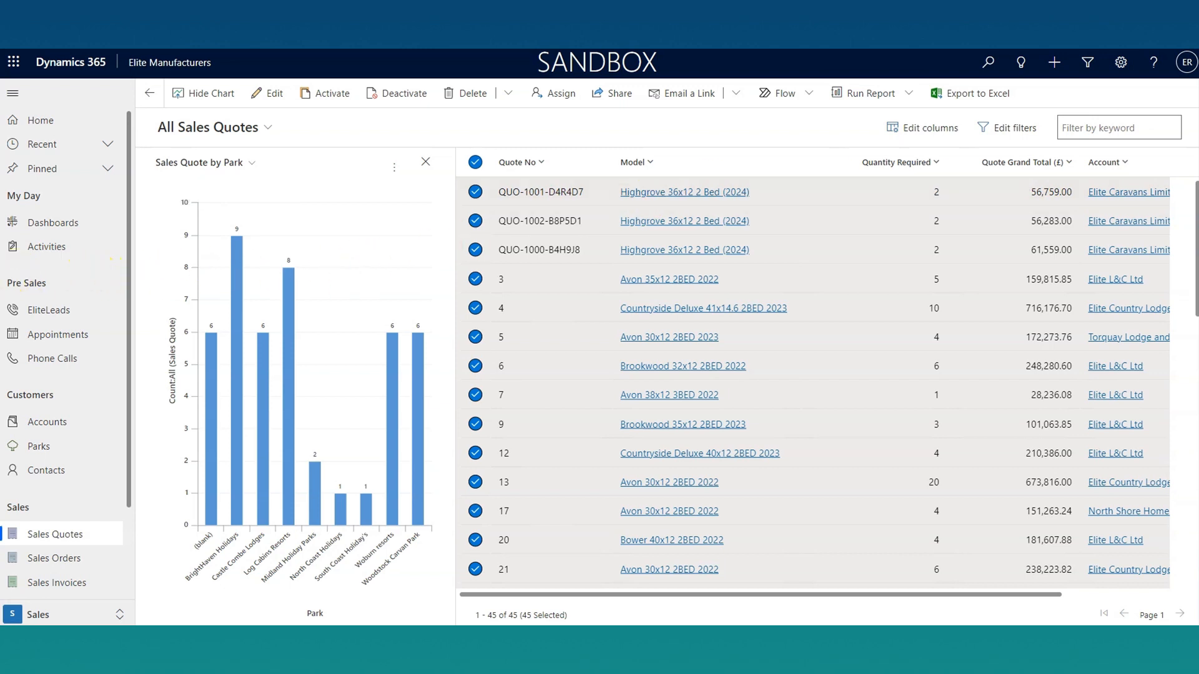
Step: Return to the dashboards and switch to the Engineer Management dashboard
{"action": "left_click", "coordinate": [69, 223]}
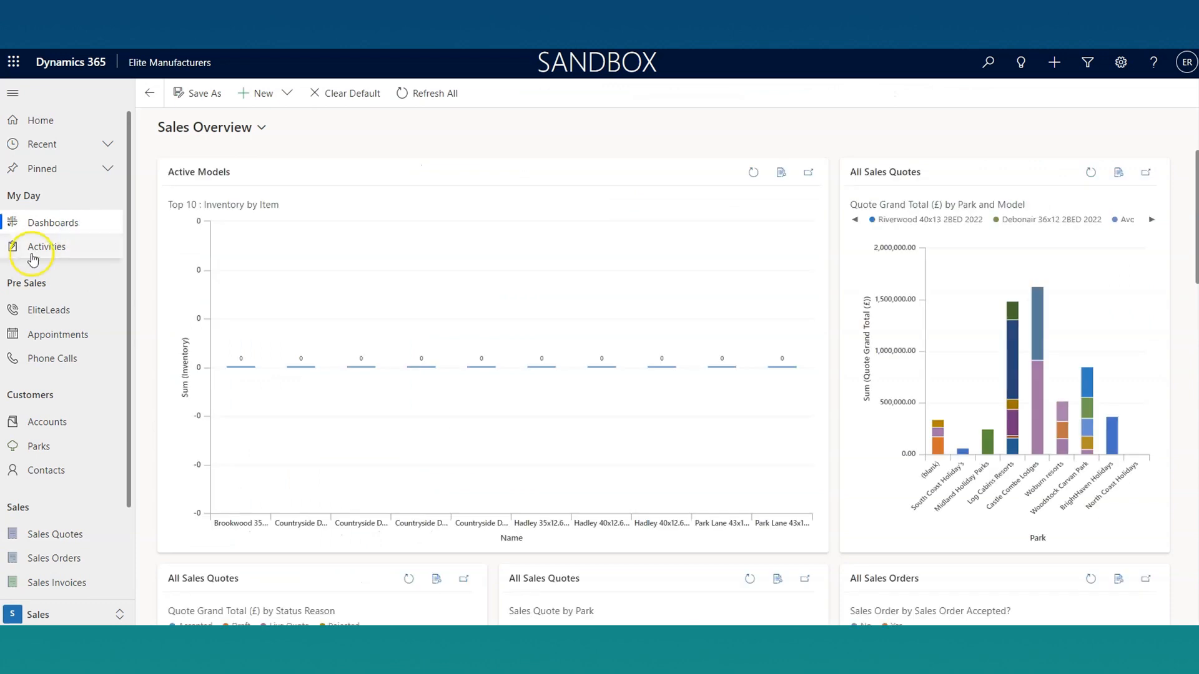
{"action": "left_click", "coordinate": [163, 127]}
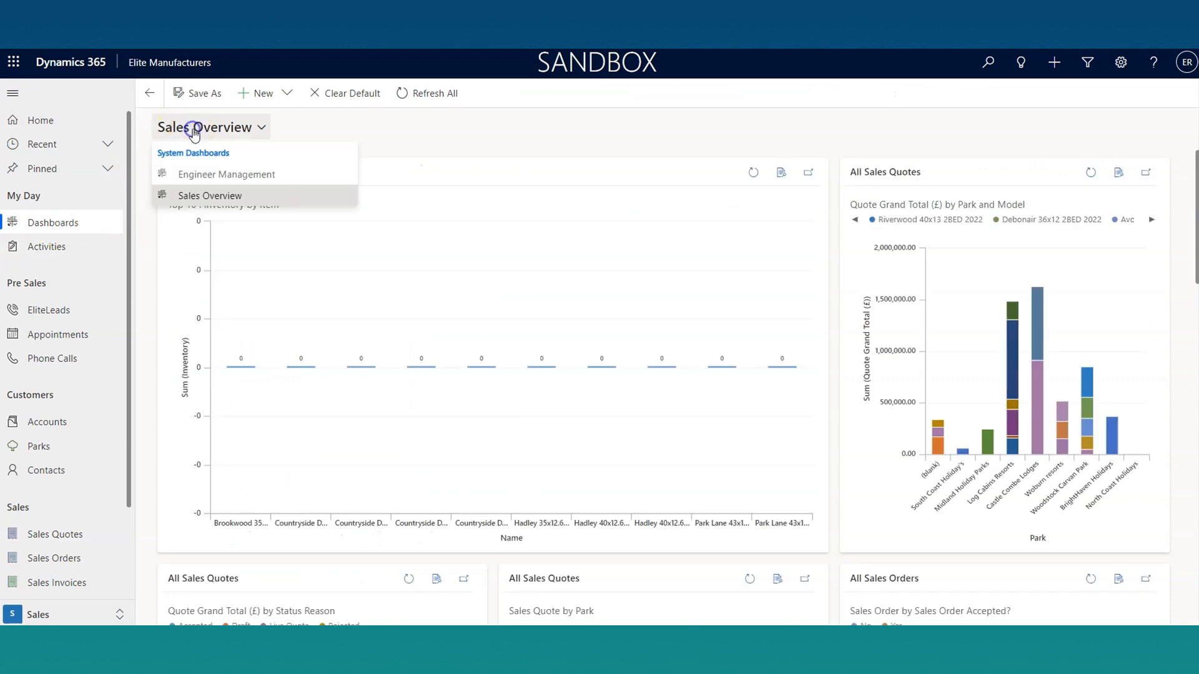
{"action": "left_click", "coordinate": [208, 178]}
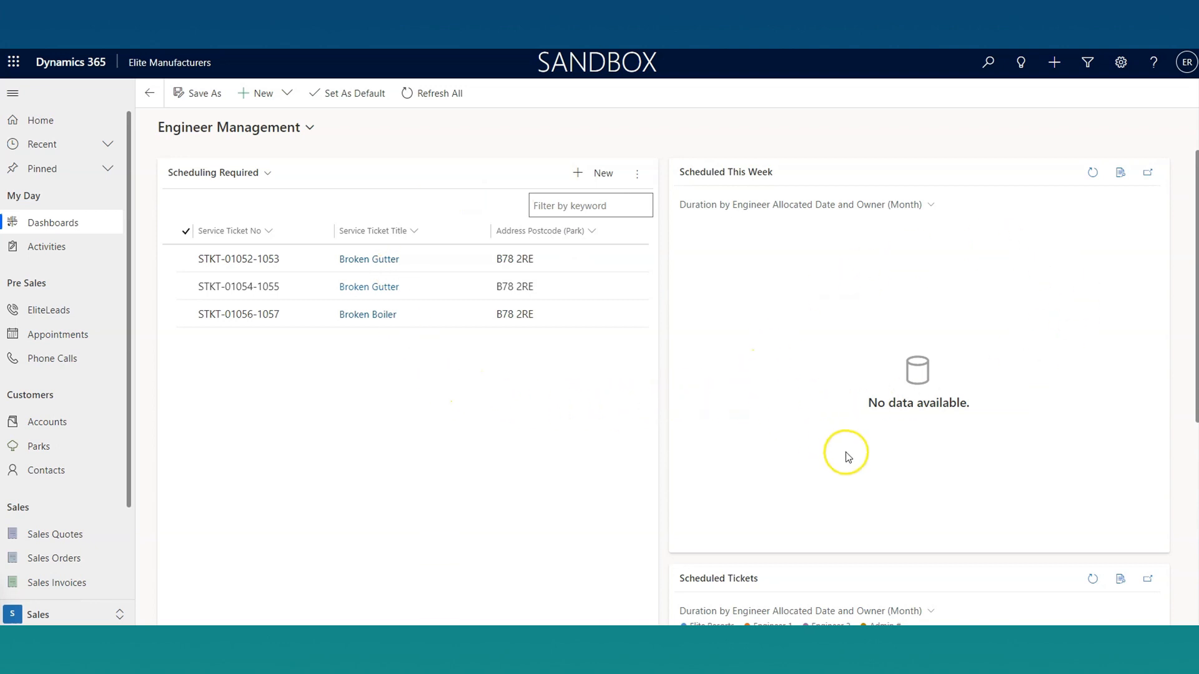
Step: View the Scheduled Tickets chart enlarged and close it again
{"action": "scroll", "coordinate": [845, 454], "scroll_direction": "down", "scroll_amount": 1}
{"action": "scroll", "coordinate": [845, 458], "scroll_direction": "down", "scroll_amount": 5}
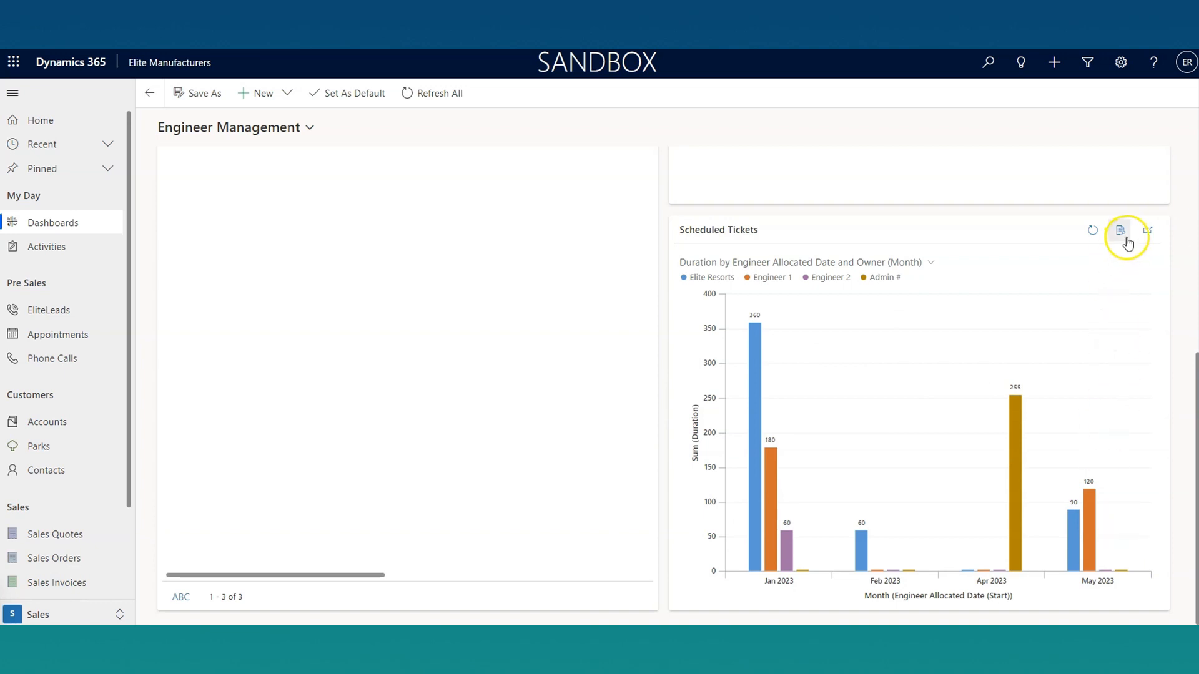
{"action": "left_click", "coordinate": [1146, 231]}
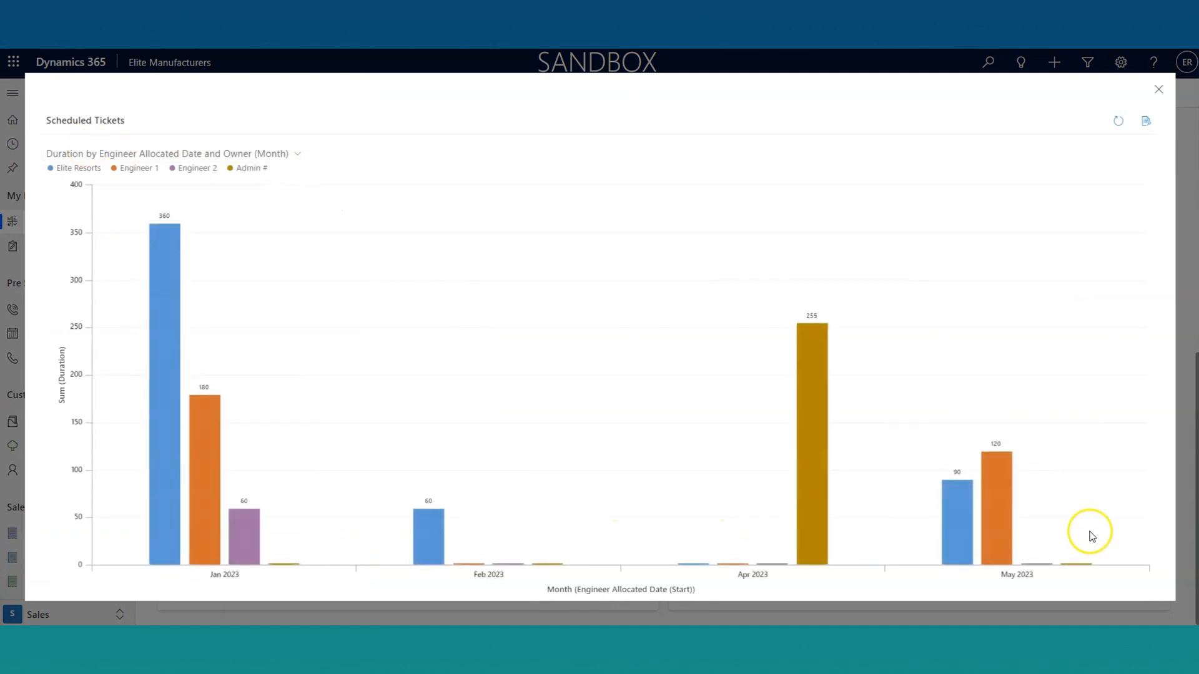
{"action": "left_click", "coordinate": [1159, 91]}
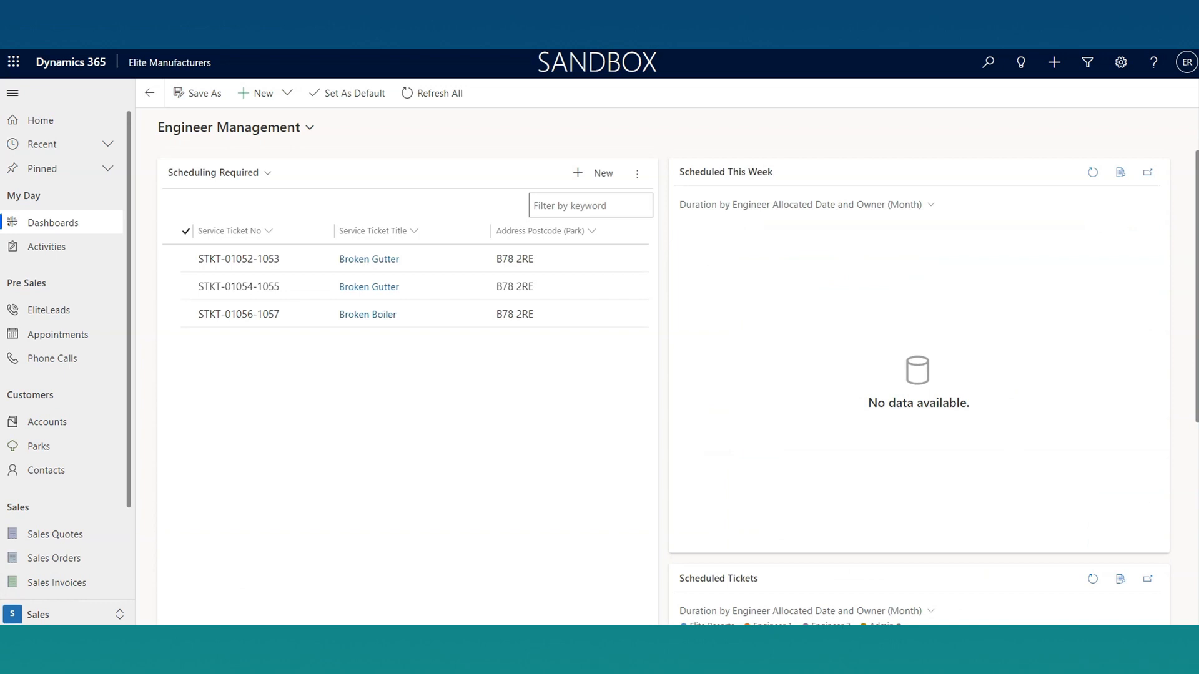
Step: Open the Seaside Lodges account and review its summary, including the address and the account profile figures
{"action": "left_click", "coordinate": [94, 416]}
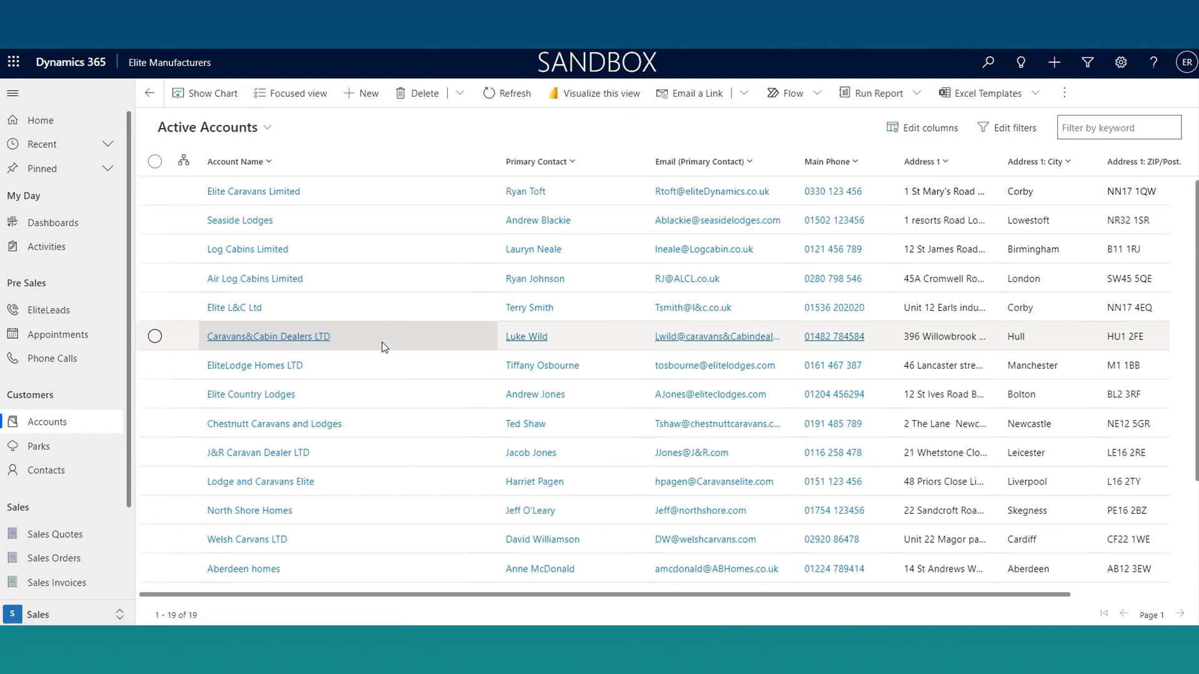
{"action": "left_click", "coordinate": [242, 220]}
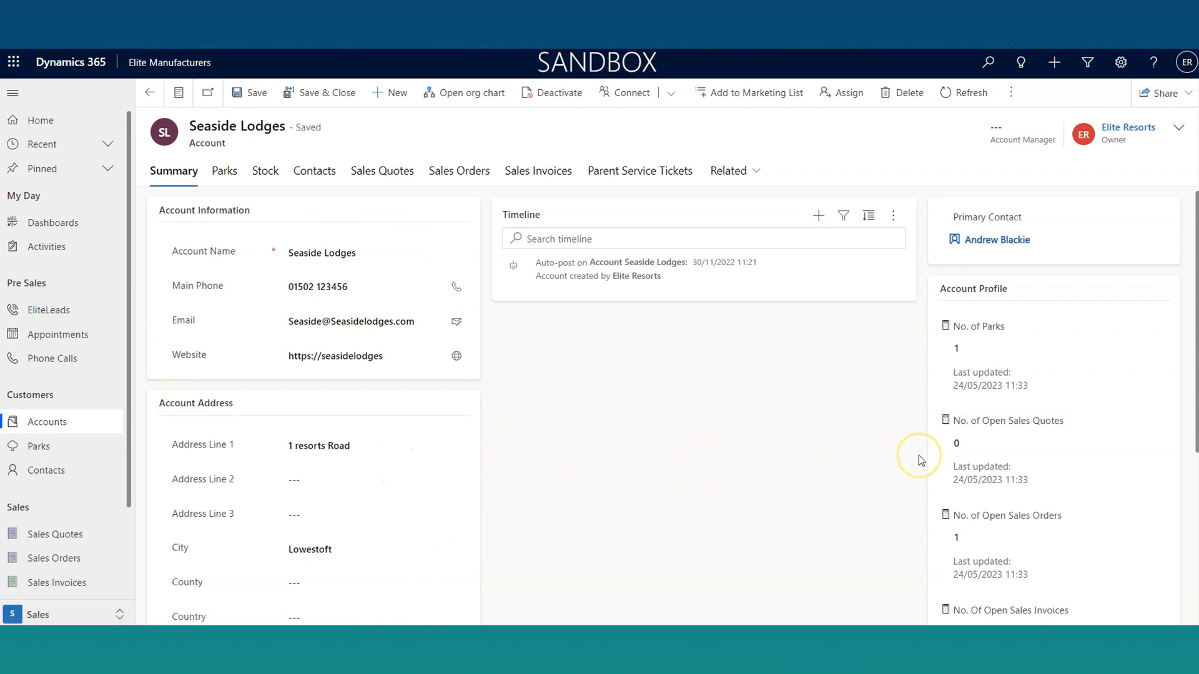
{"action": "scroll", "coordinate": [920, 460], "scroll_direction": "down", "scroll_amount": 1}
{"action": "left_click", "coordinate": [866, 458]}
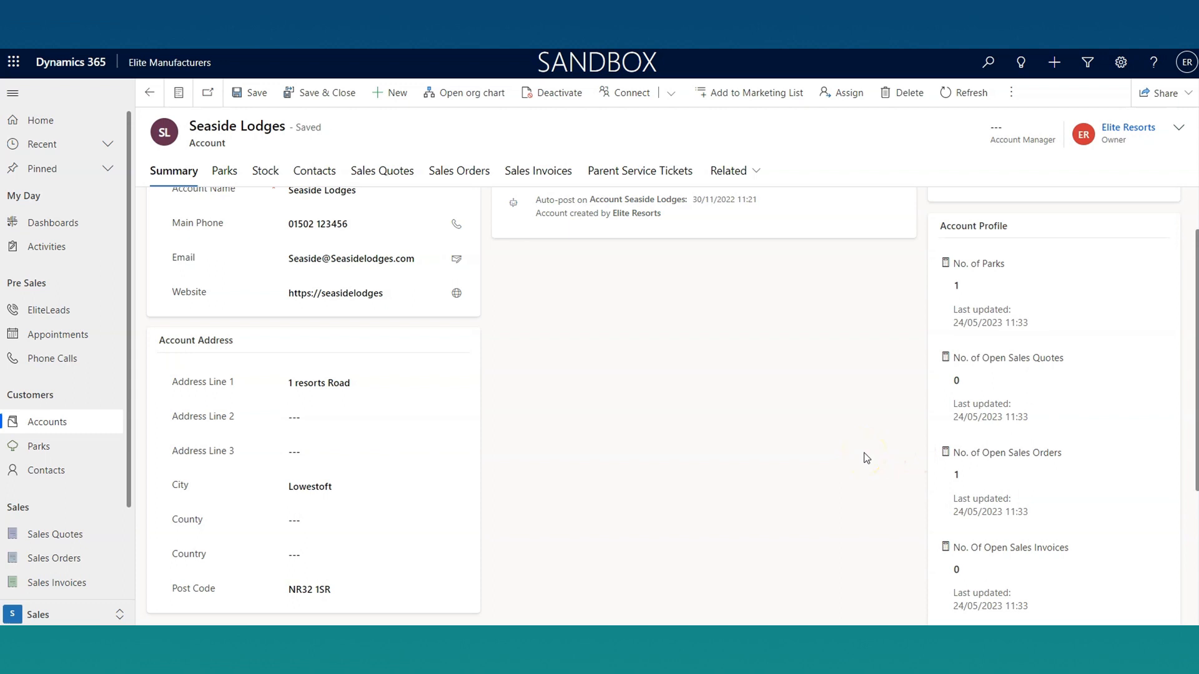
{"action": "scroll", "coordinate": [867, 457], "scroll_direction": "down", "scroll_amount": 4}
{"action": "left_click", "coordinate": [1133, 473]}
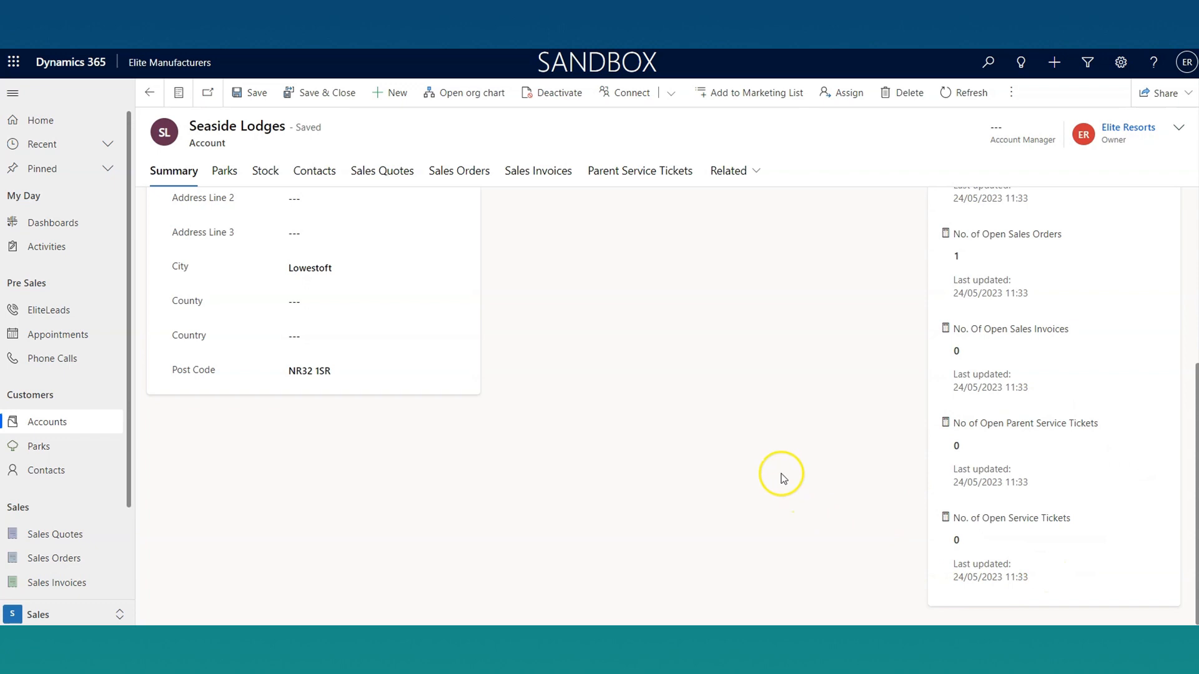
{"action": "scroll", "coordinate": [780, 476], "scroll_direction": "up", "scroll_amount": 5}
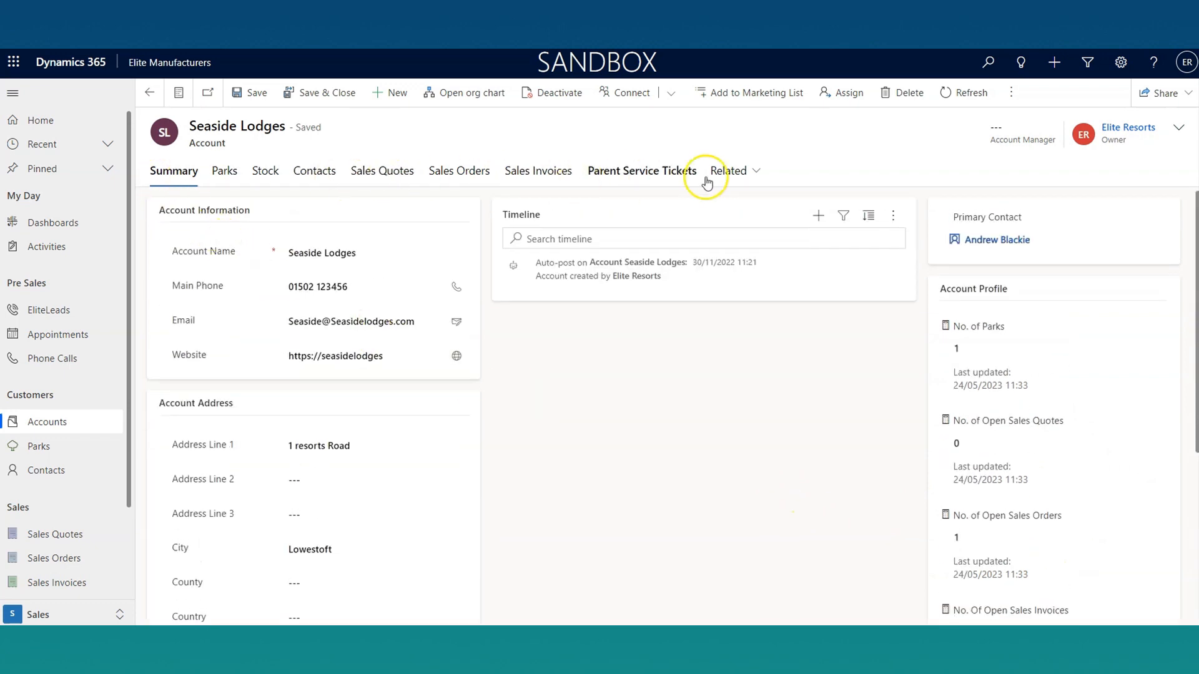
Step: Show the account's parks, view the Royal Lodges LTD park record, and return to the account
{"action": "left_click", "coordinate": [226, 177]}
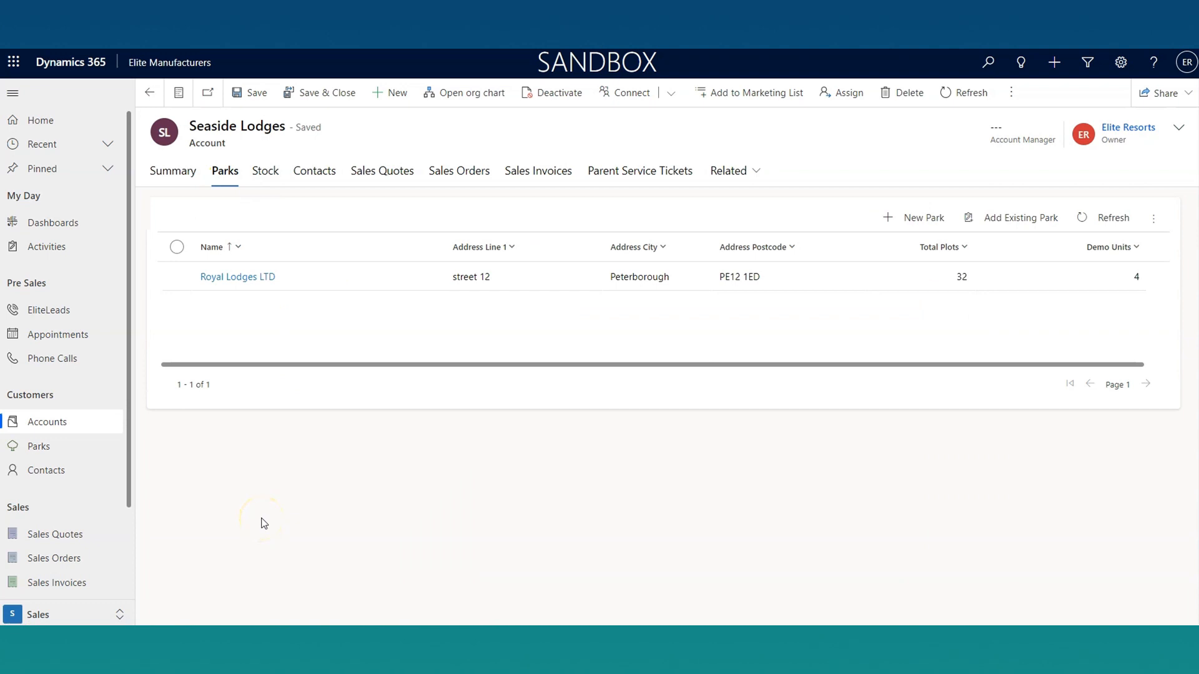
{"action": "left_click", "coordinate": [230, 277]}
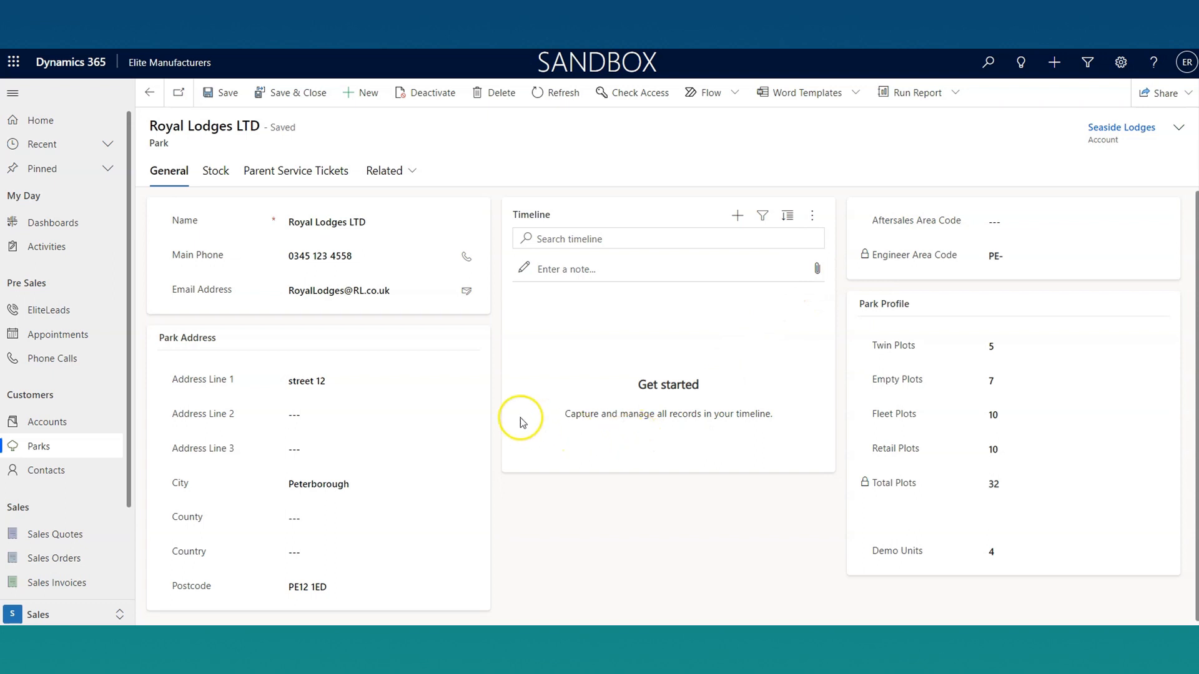
{"action": "left_click", "coordinate": [144, 85]}
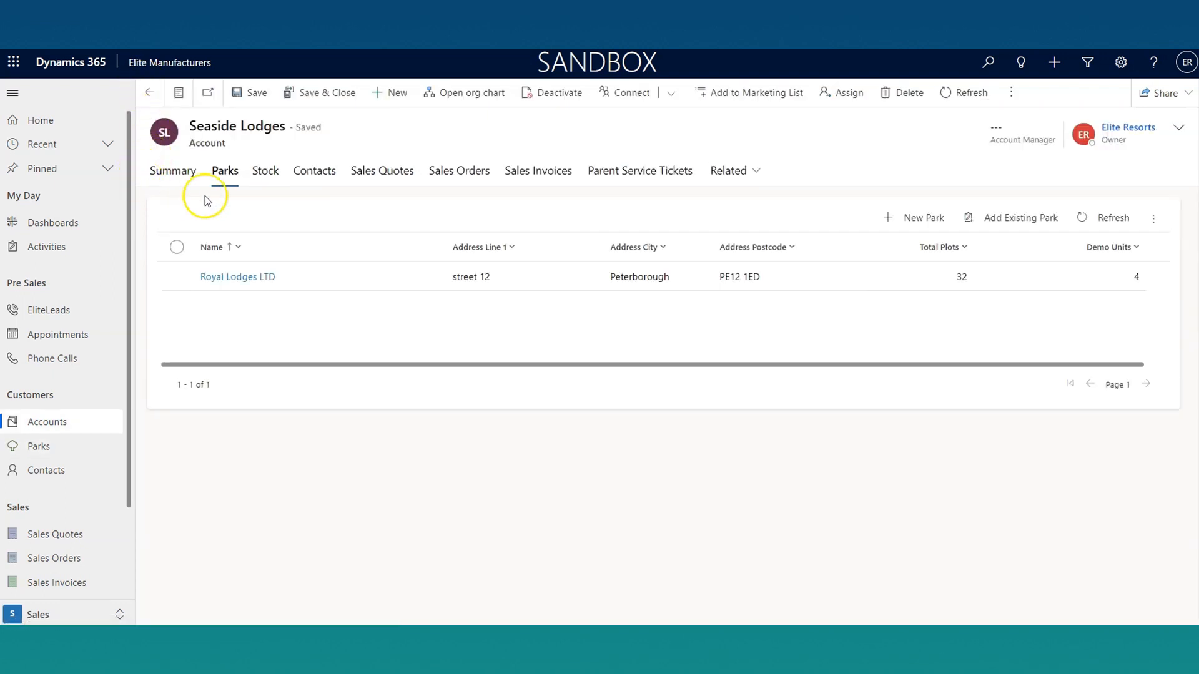
Step: Create and save a new sales quote from the Seaside Lodges account, named "2 x Elite Lodges" with quote type Sales
{"action": "left_click", "coordinate": [380, 174]}
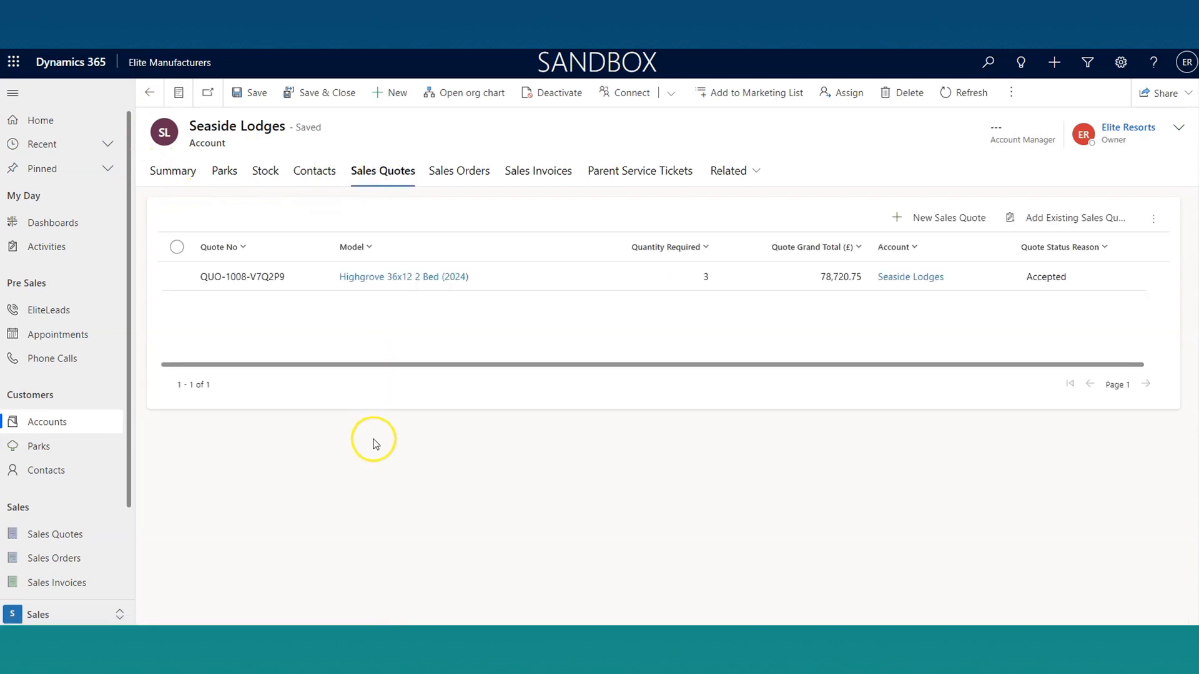
{"action": "left_click", "coordinate": [955, 214]}
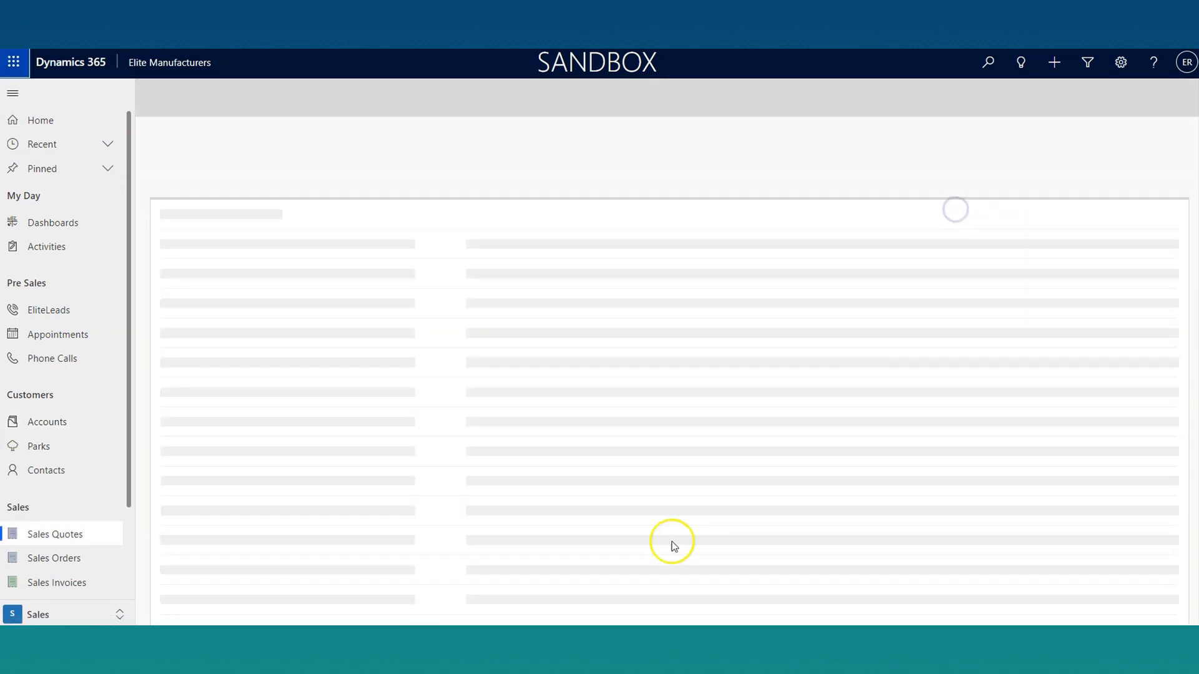
{"action": "left_click", "coordinate": [353, 283]}
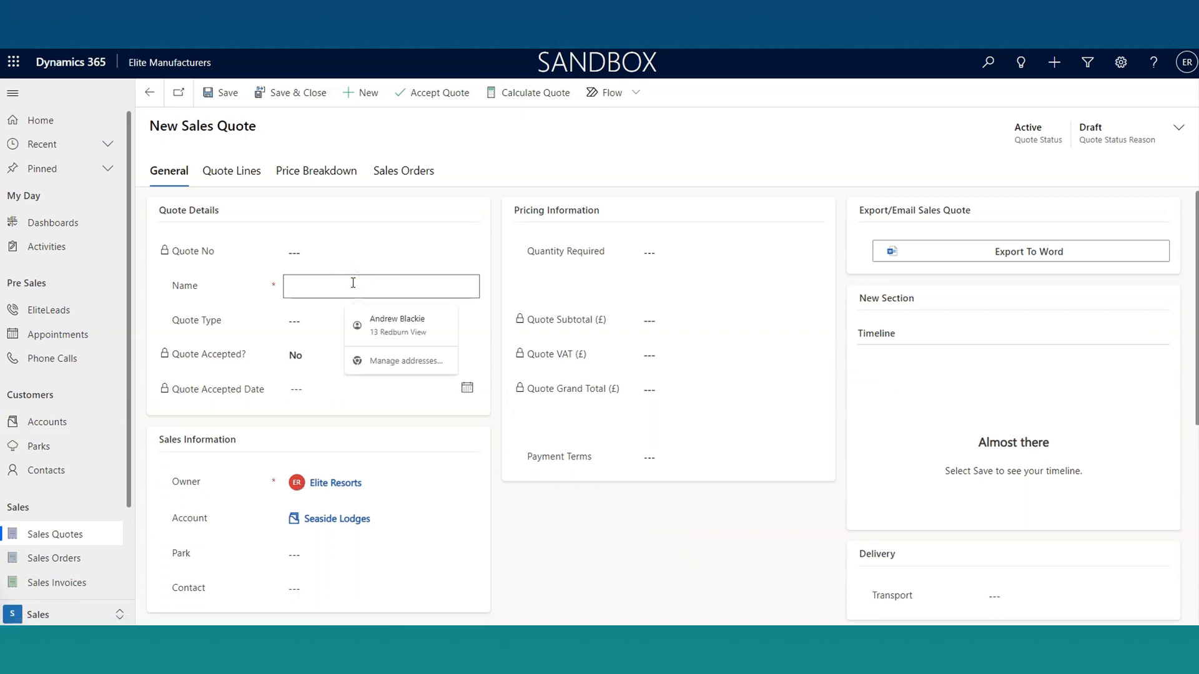
{"action": "type", "text": "2 x Elite Lodges"}
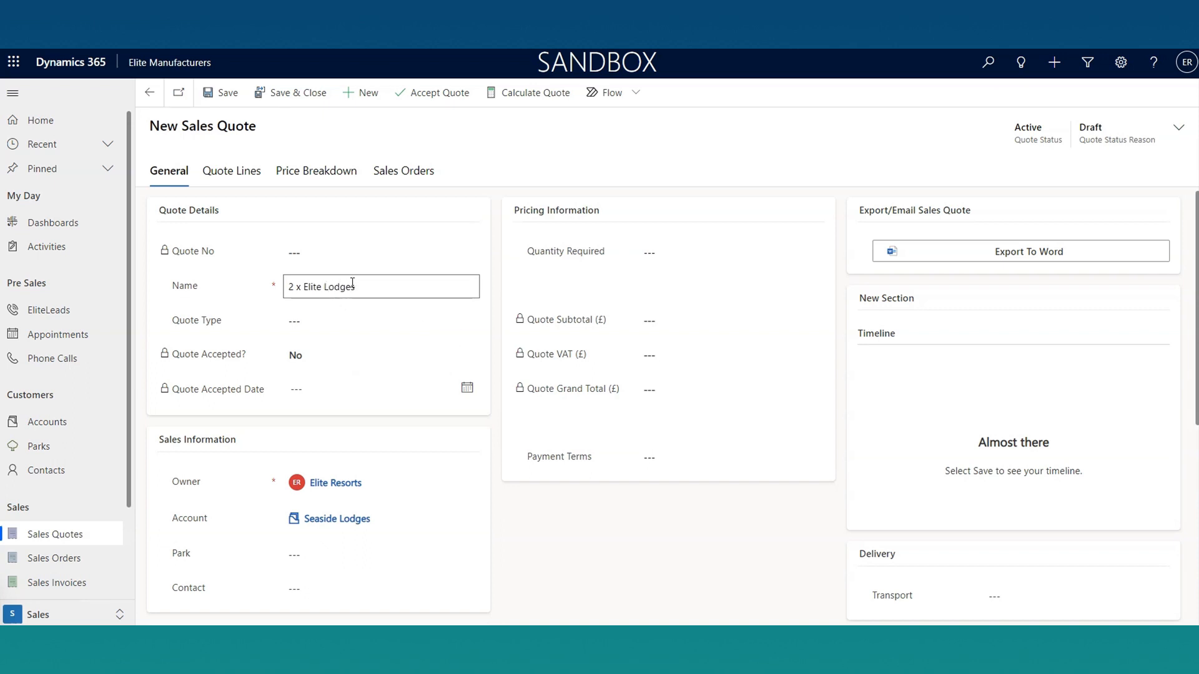
{"action": "left_click", "coordinate": [316, 320]}
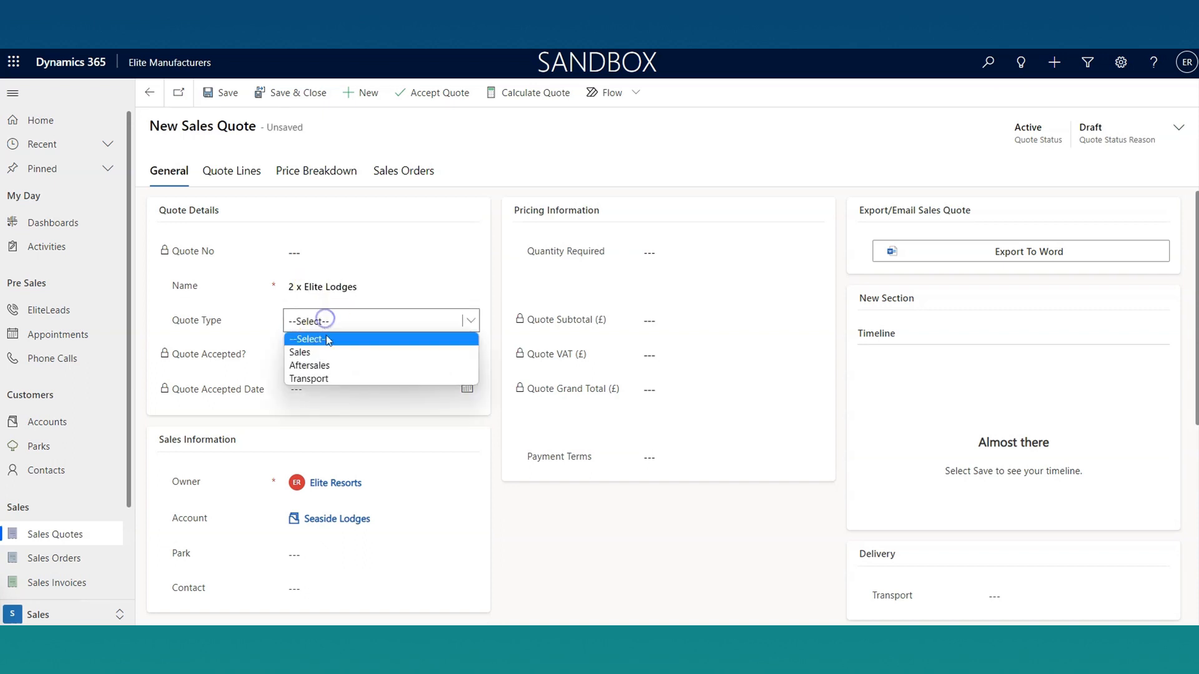
{"action": "left_click", "coordinate": [324, 348]}
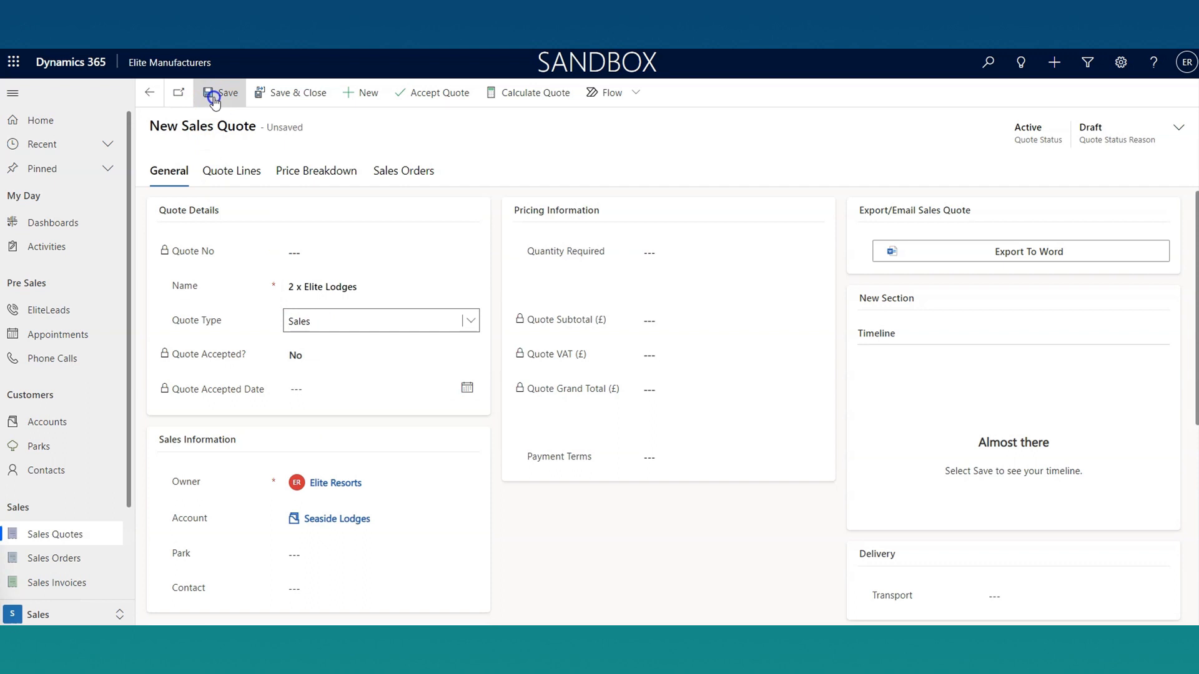
{"action": "left_click", "coordinate": [218, 92]}
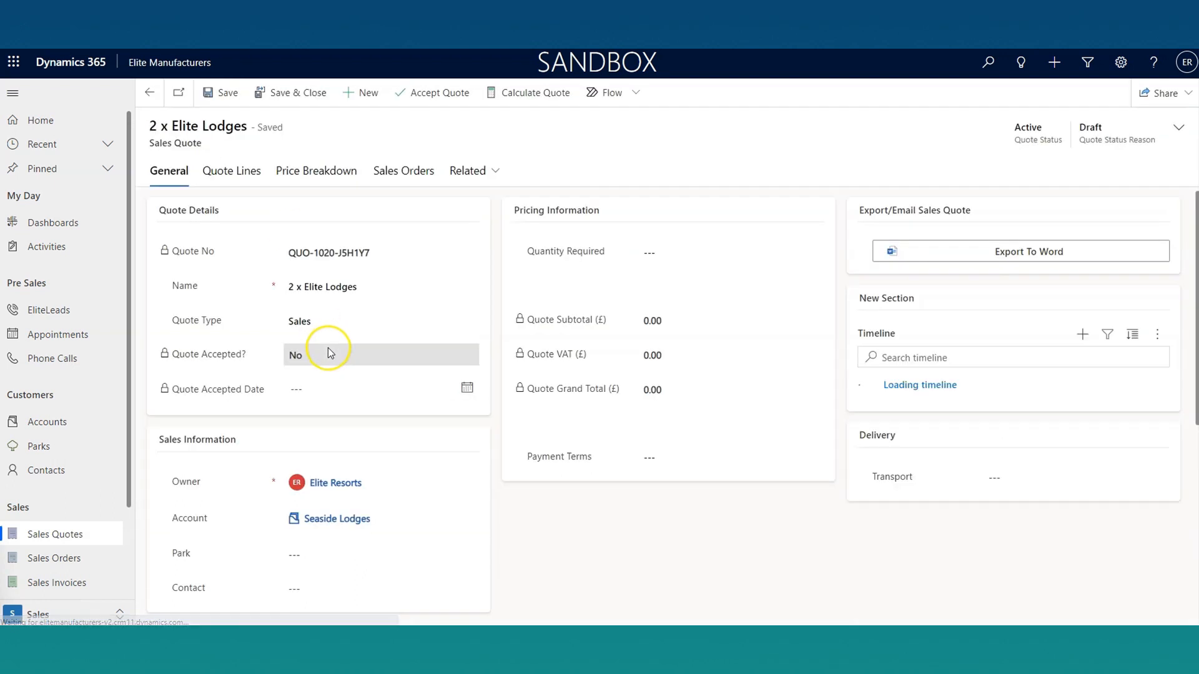
Step: Set the quote's park to Royal Lodges LTD and select the customer's contact person
{"action": "scroll", "coordinate": [328, 350], "scroll_direction": "down", "scroll_amount": 2}
{"action": "left_click", "coordinate": [462, 428]}
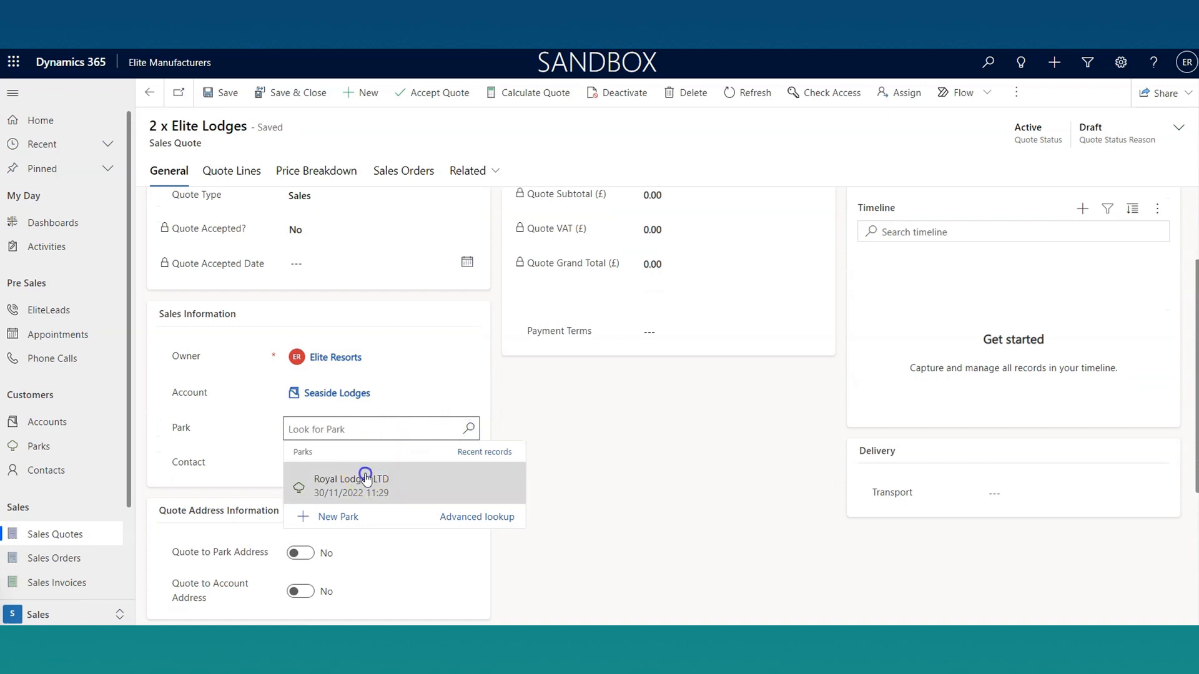
{"action": "left_click", "coordinate": [383, 476]}
{"action": "left_click", "coordinate": [469, 465]}
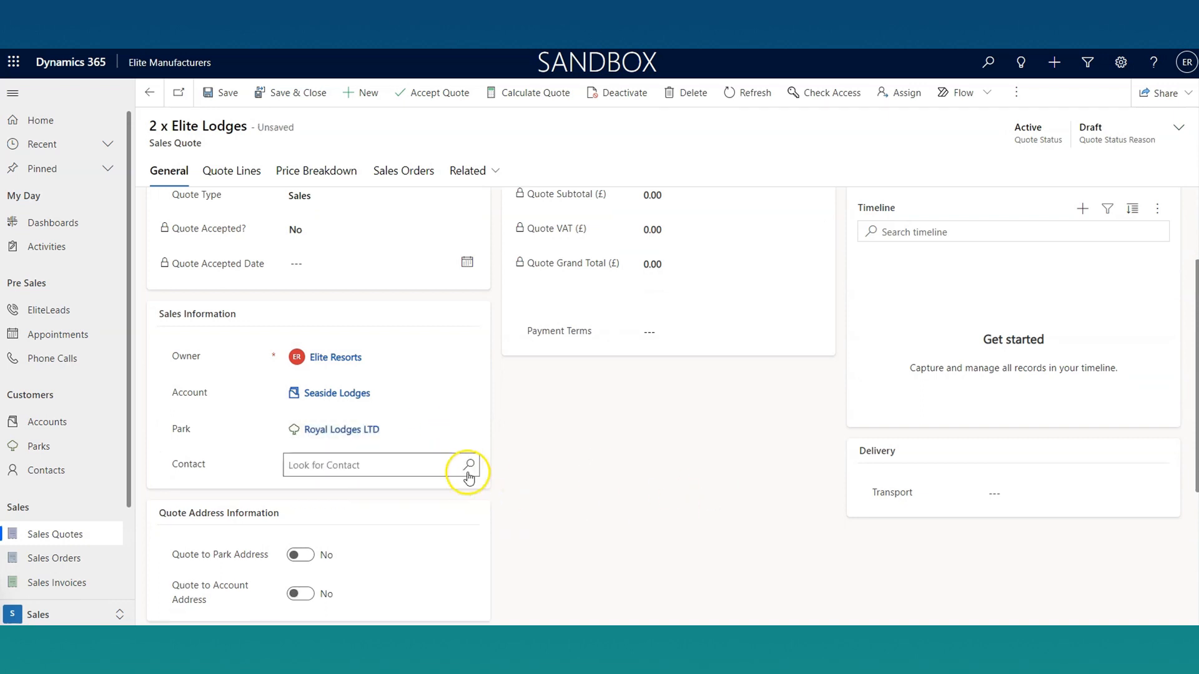
{"action": "left_click", "coordinate": [397, 526]}
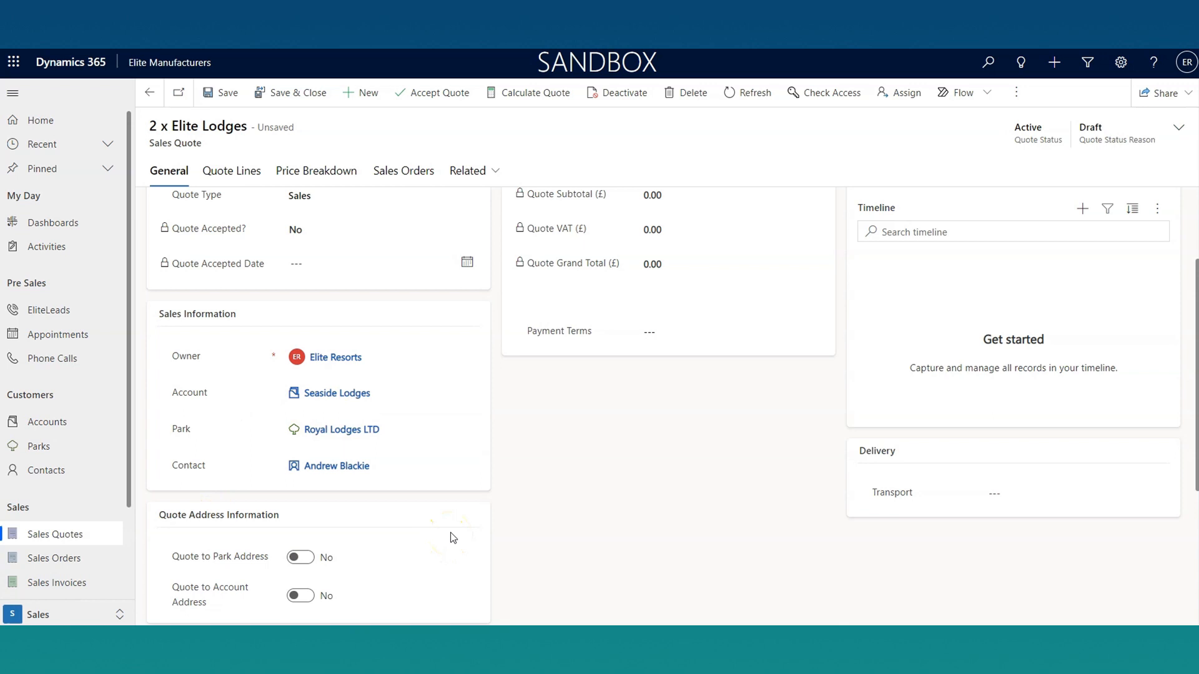
Step: Set the quote's payment terms to 250 and save the quote
{"action": "scroll", "coordinate": [564, 496], "scroll_direction": "up", "scroll_amount": 2}
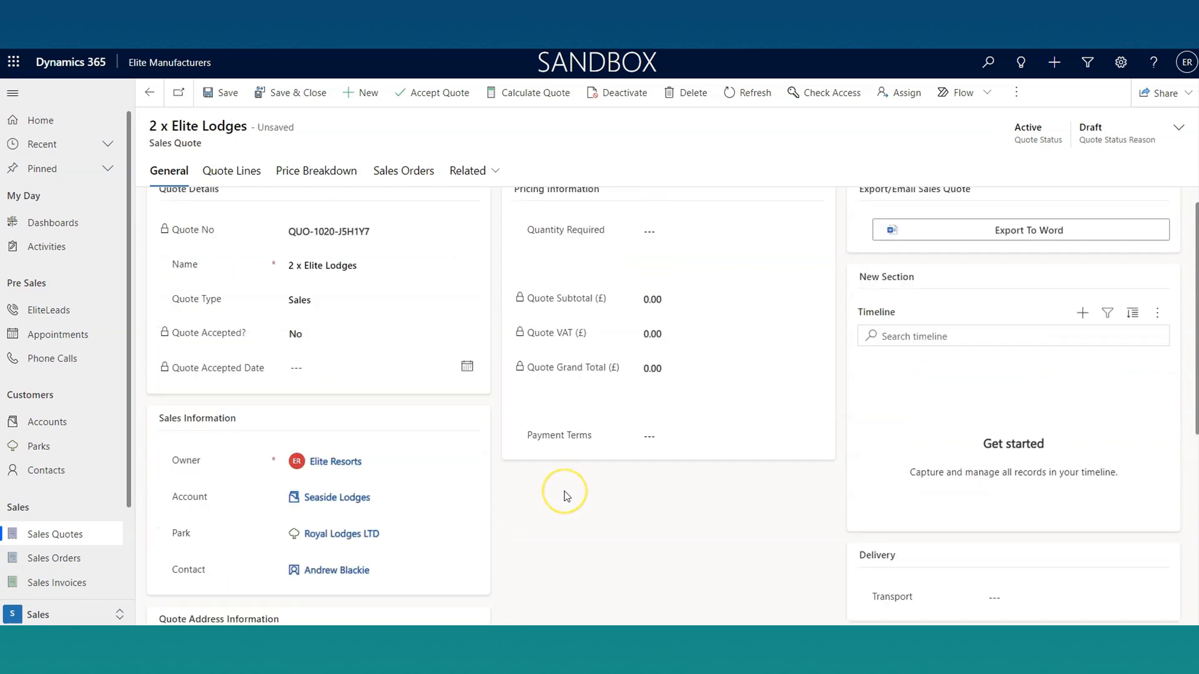
{"action": "left_click", "coordinate": [681, 455]}
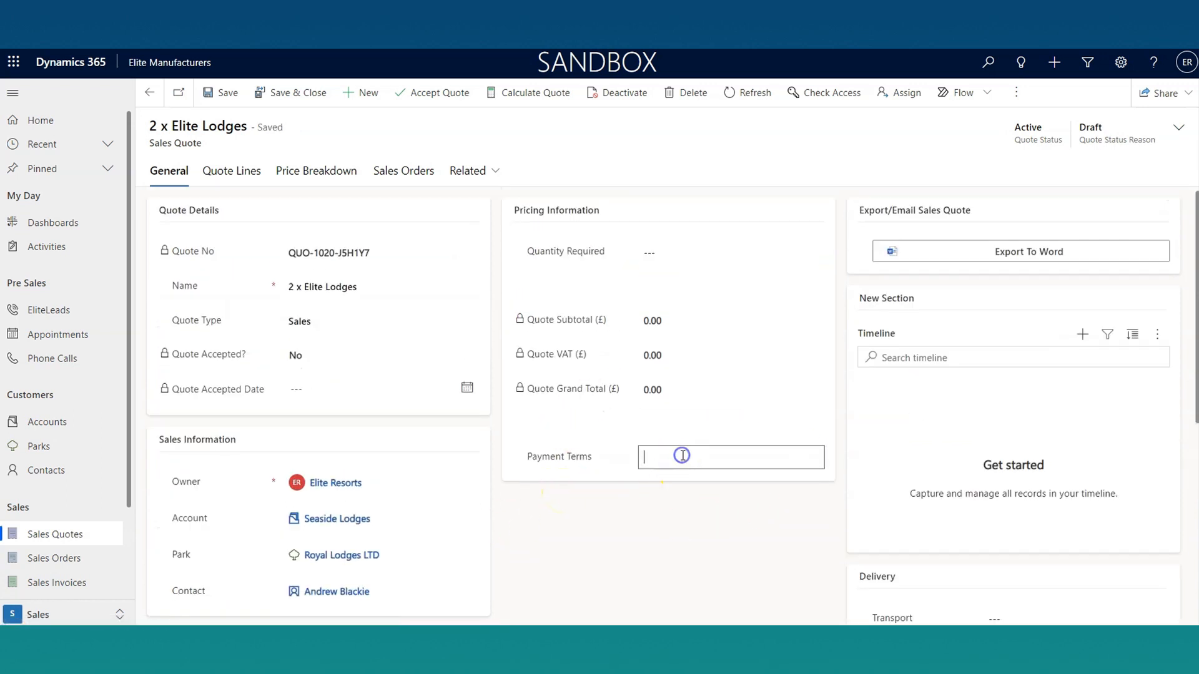
{"action": "left_click", "coordinate": [693, 557]}
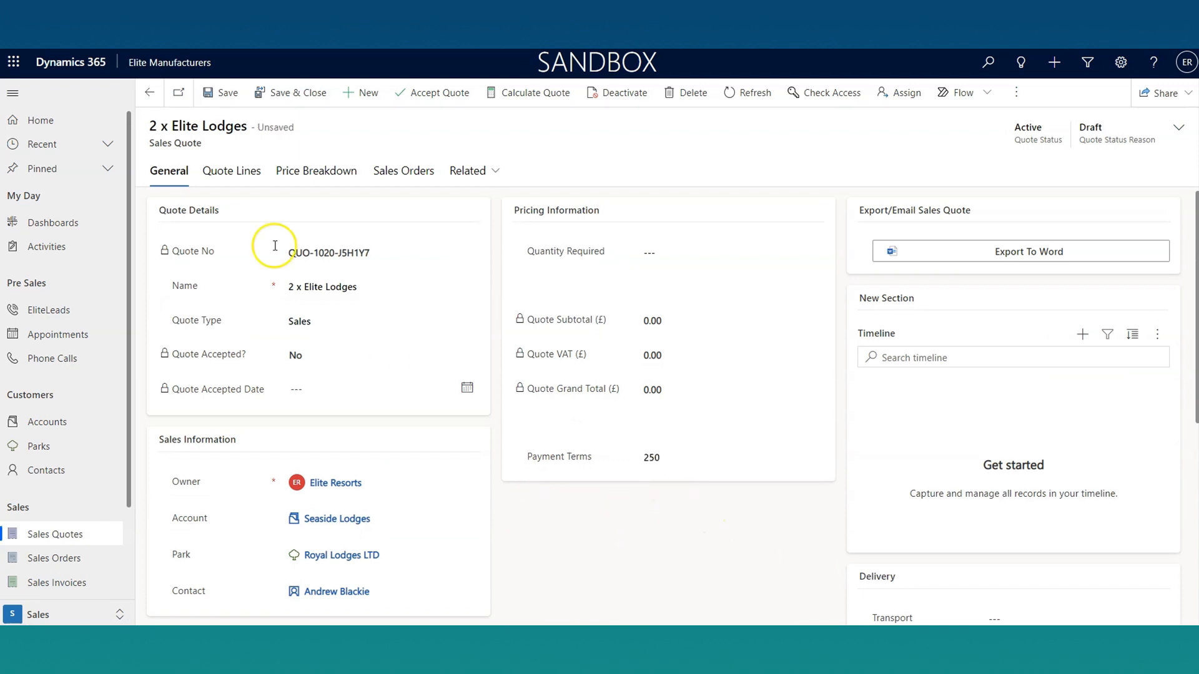
{"action": "left_click", "coordinate": [228, 95]}
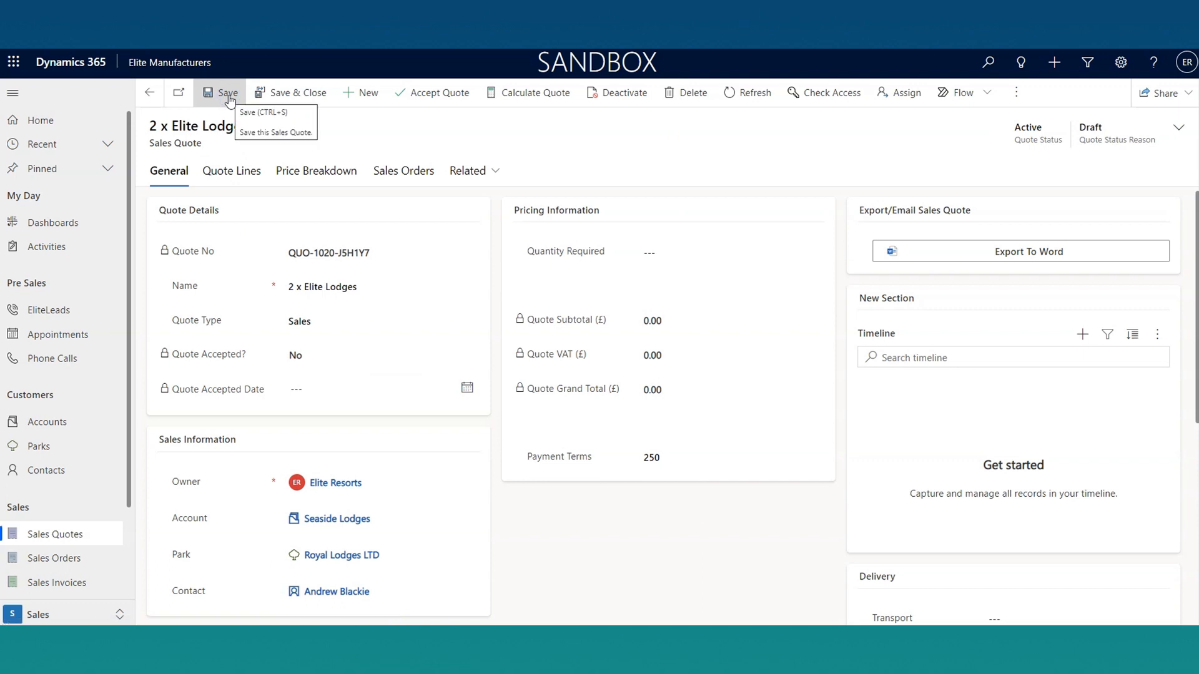
Step: Add a model entry to the quote lines for Avon 30x12 2BED 2022 with quantity 5 and a 25% discount
{"action": "left_click", "coordinate": [232, 167]}
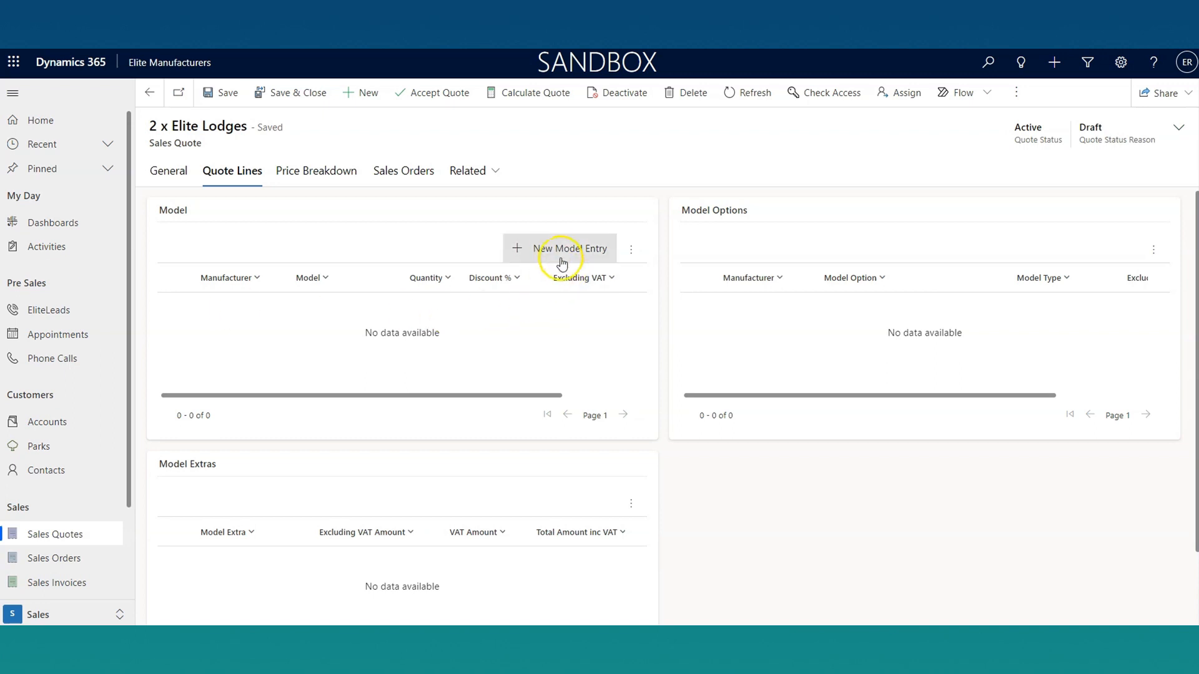
{"action": "left_click", "coordinate": [558, 250]}
{"action": "left_click", "coordinate": [1181, 150]}
{"action": "left_click", "coordinate": [1057, 209]}
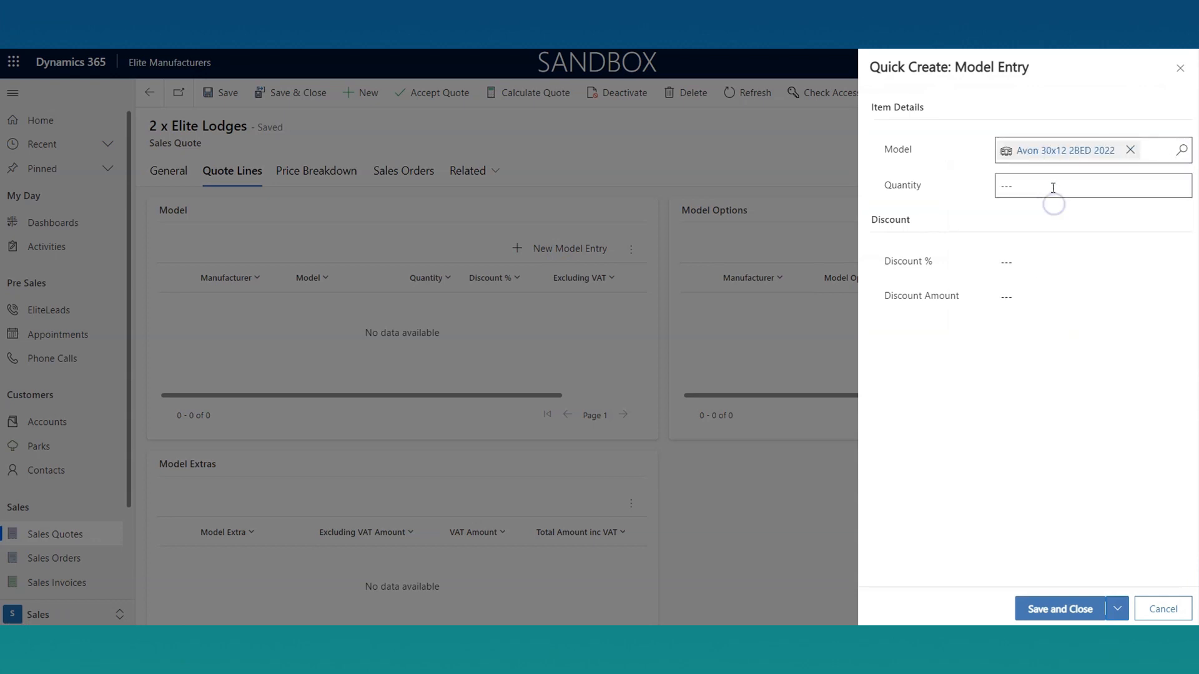
{"action": "left_click", "coordinate": [1052, 188]}
{"action": "type", "text": "5"}
{"action": "left_click", "coordinate": [1040, 256]}
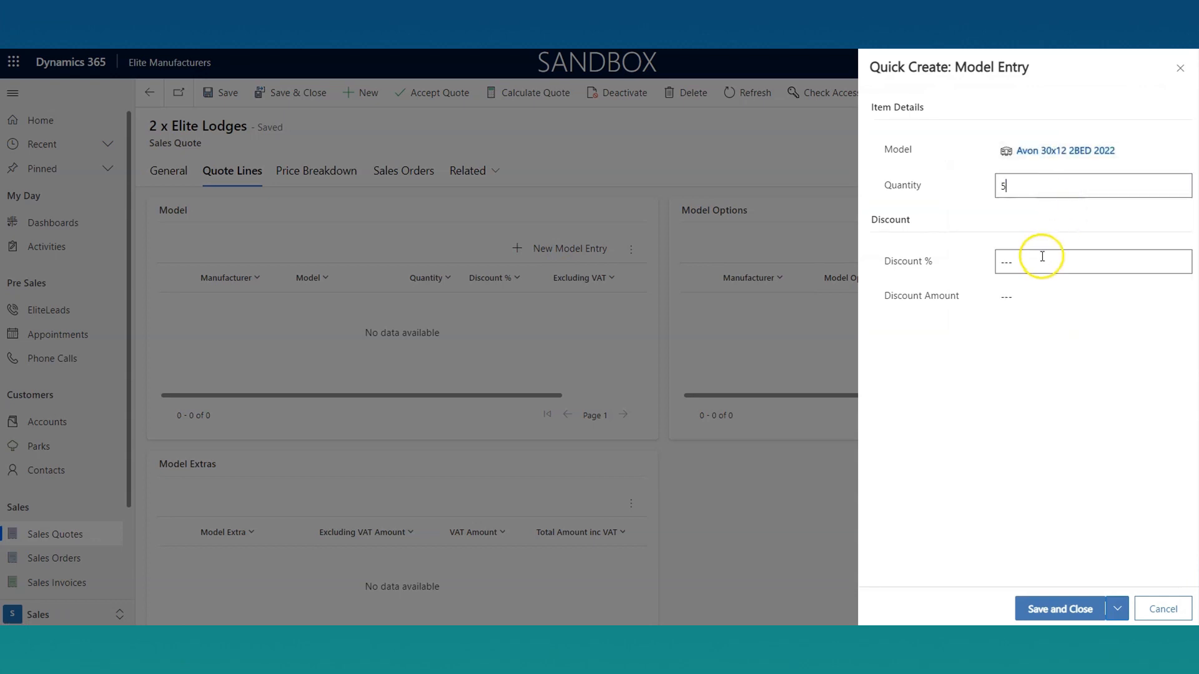
{"action": "type", "text": "25"}
{"action": "left_click", "coordinate": [1015, 393]}
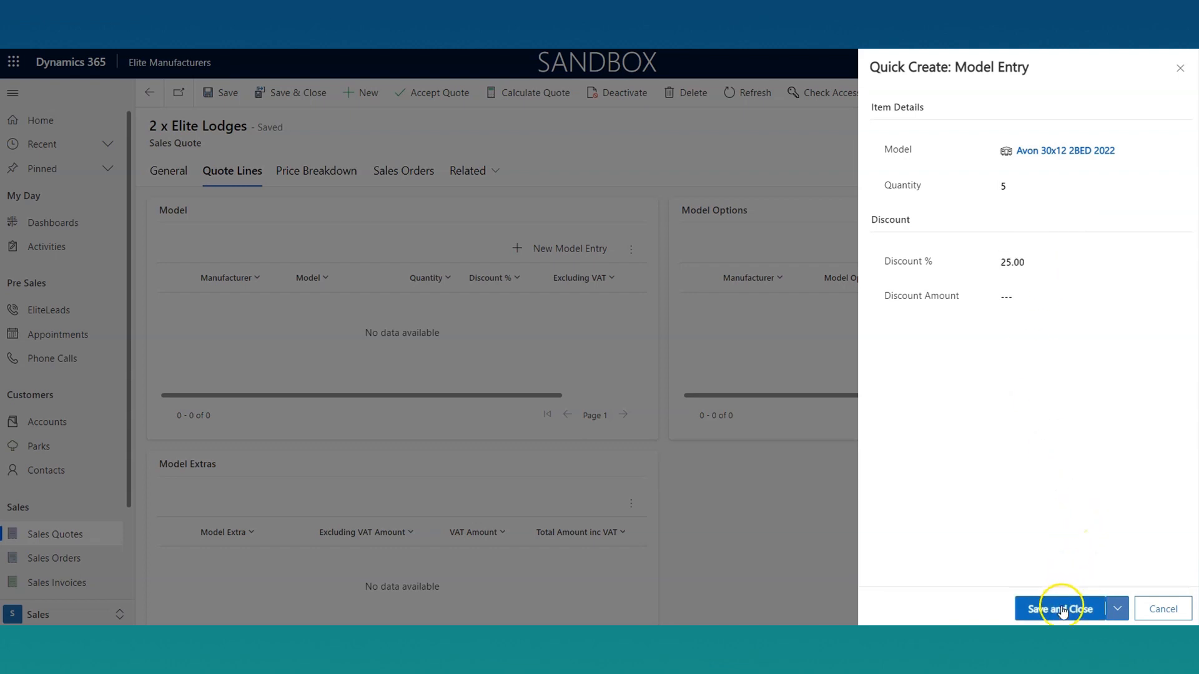
{"action": "left_click", "coordinate": [1061, 609]}
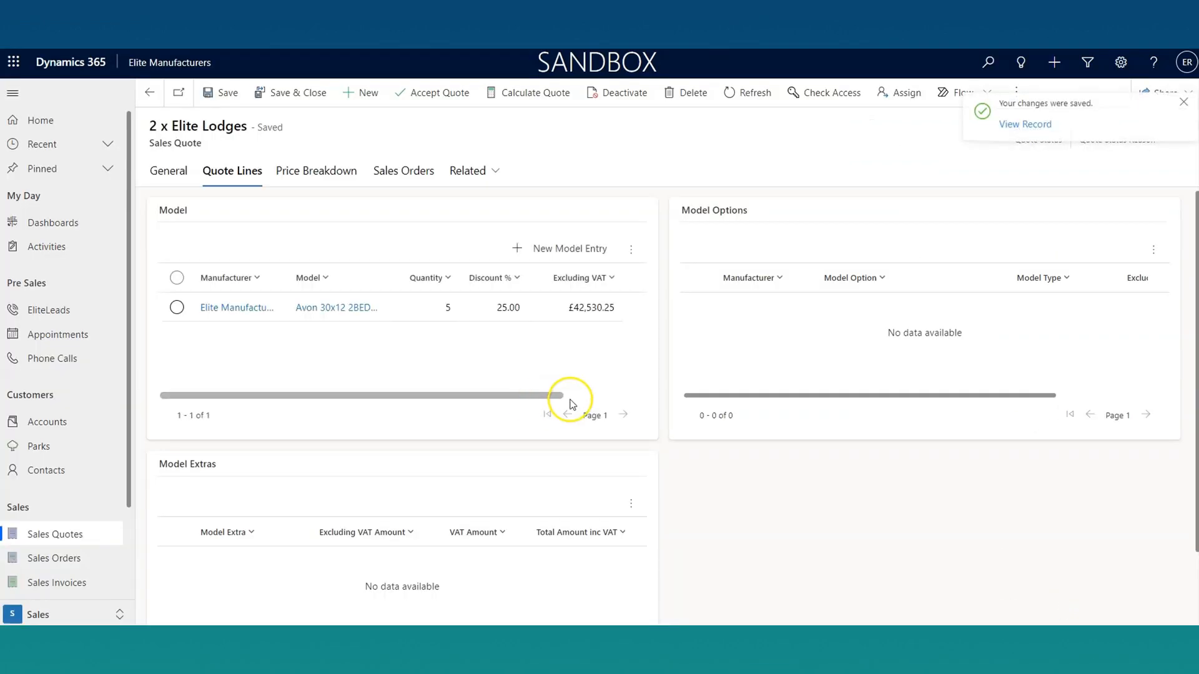
Step: Review the Avon model line's pricing columns and its full model entry record, and return to the quote
{"action": "left_click_drag", "start_coordinate": [487, 397], "coordinate": [599, 400]}
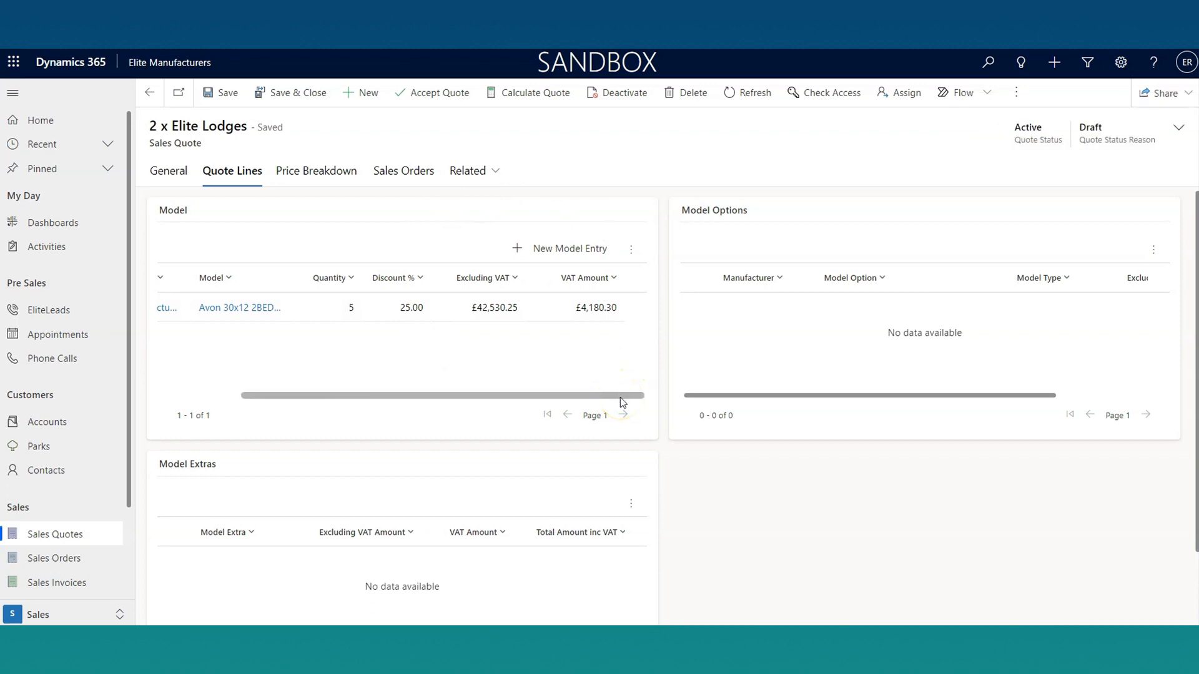
{"action": "left_click_drag", "start_coordinate": [621, 400], "coordinate": [517, 403]}
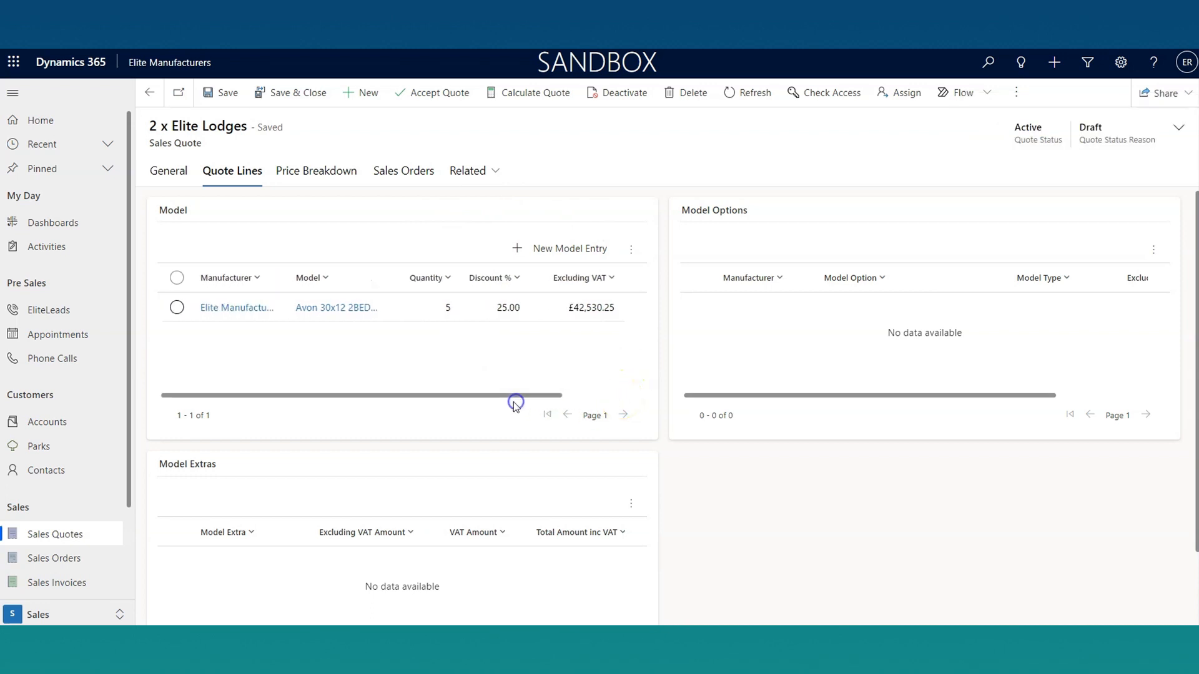
{"action": "double_click", "coordinate": [574, 306]}
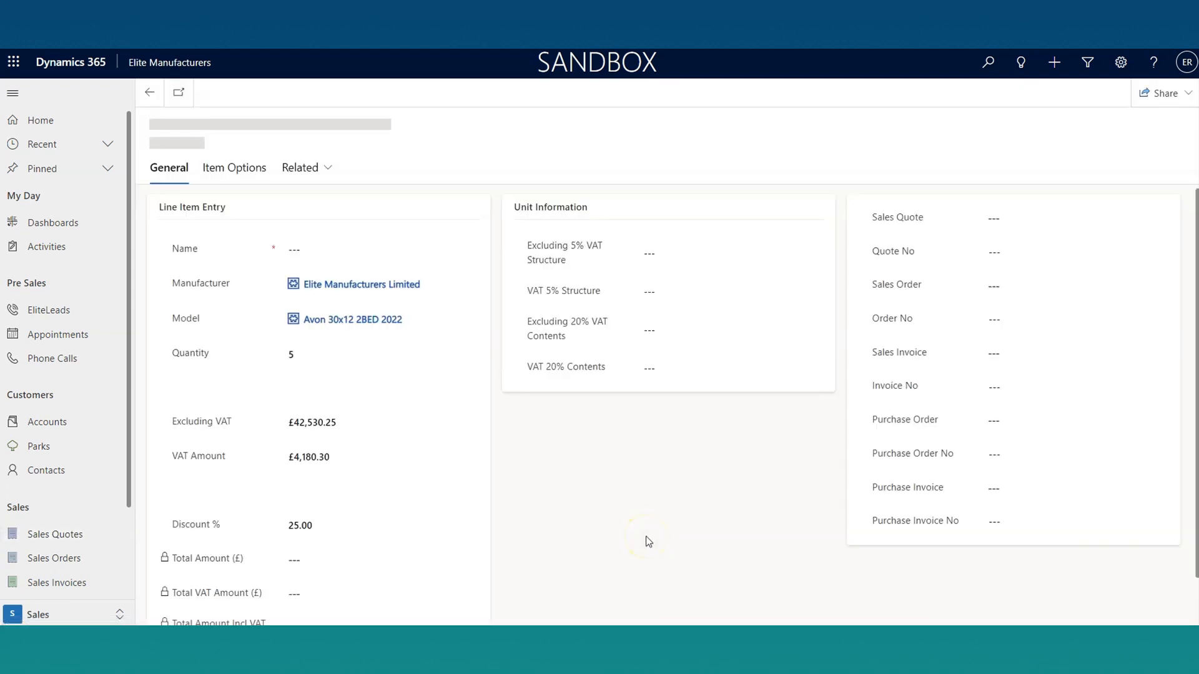
{"action": "scroll", "coordinate": [485, 502], "scroll_direction": "down", "scroll_amount": 1}
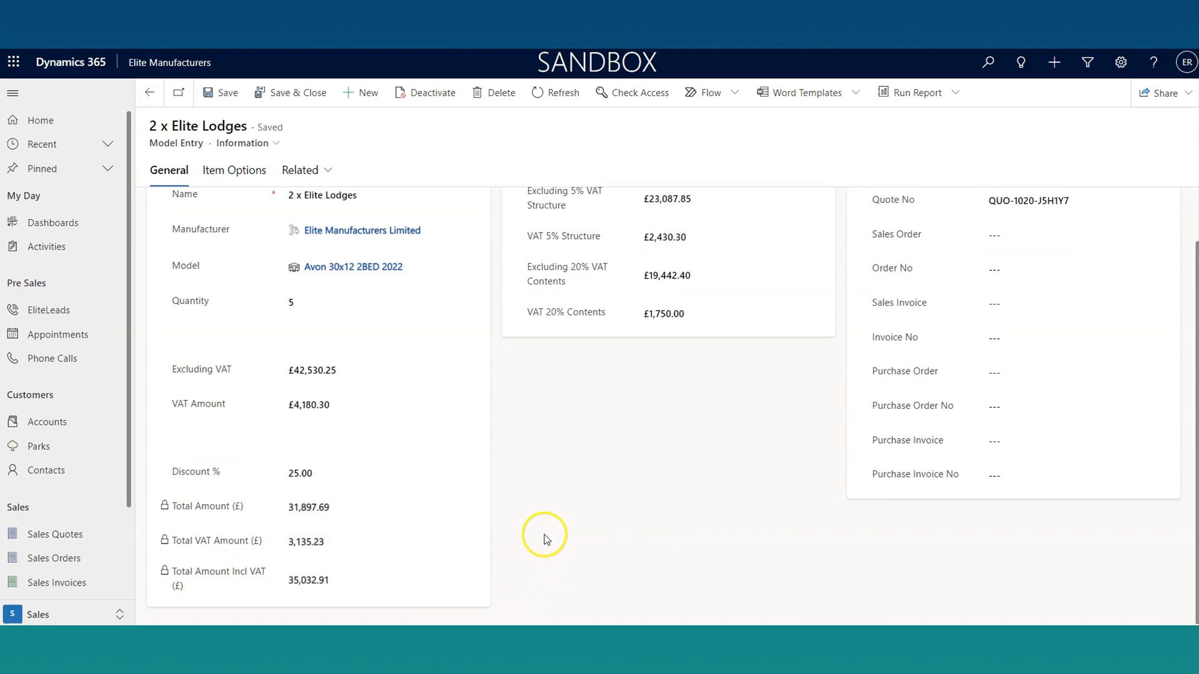
{"action": "scroll", "coordinate": [544, 535], "scroll_direction": "up", "scroll_amount": 1}
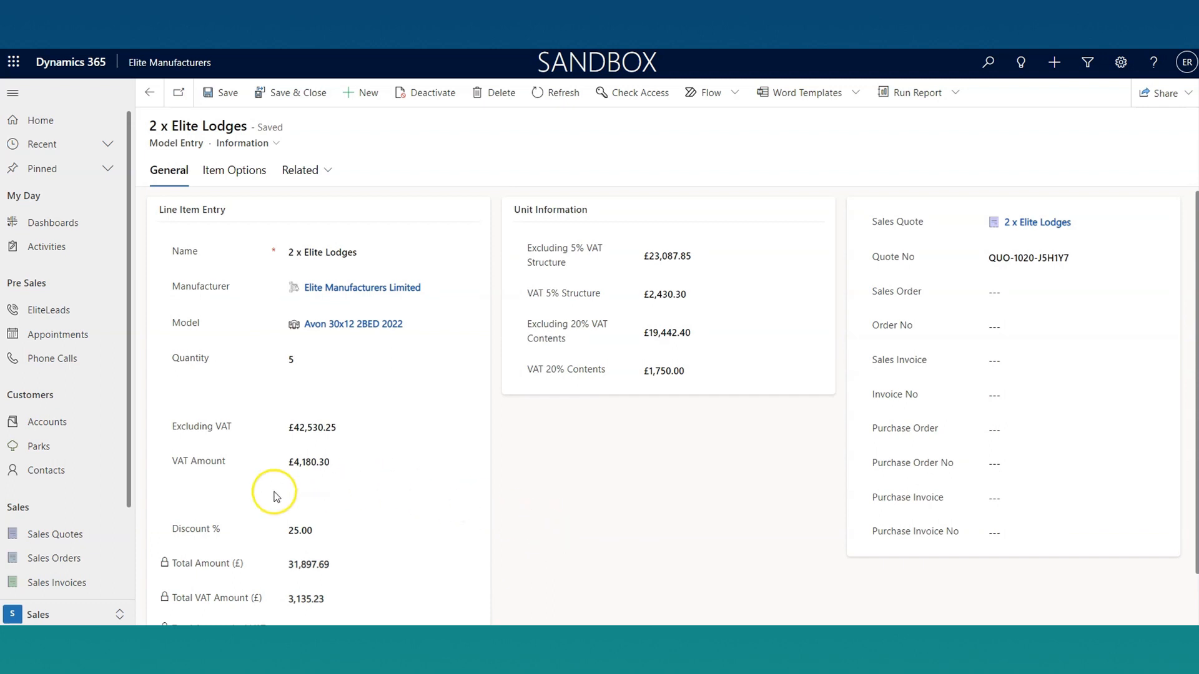
{"action": "left_click", "coordinate": [150, 93]}
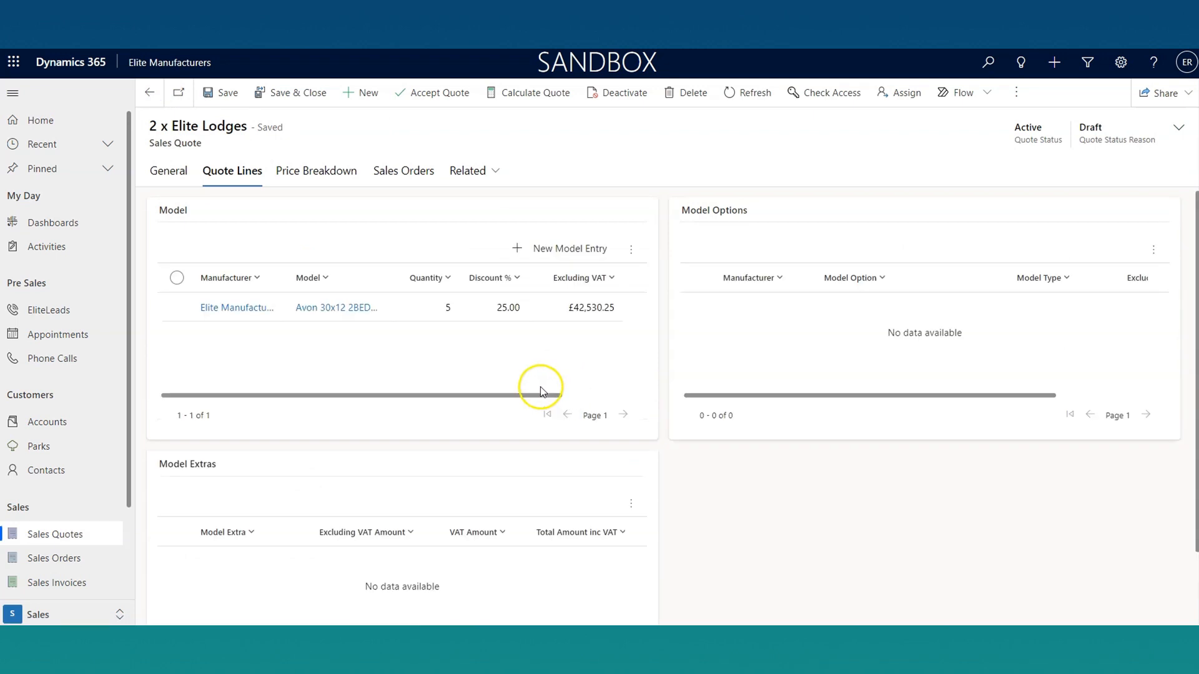
Step: Add Central Heating as a model option for the Avon 30x12 2BED 2022 and save it with a new entry started
{"action": "left_click", "coordinate": [1153, 250]}
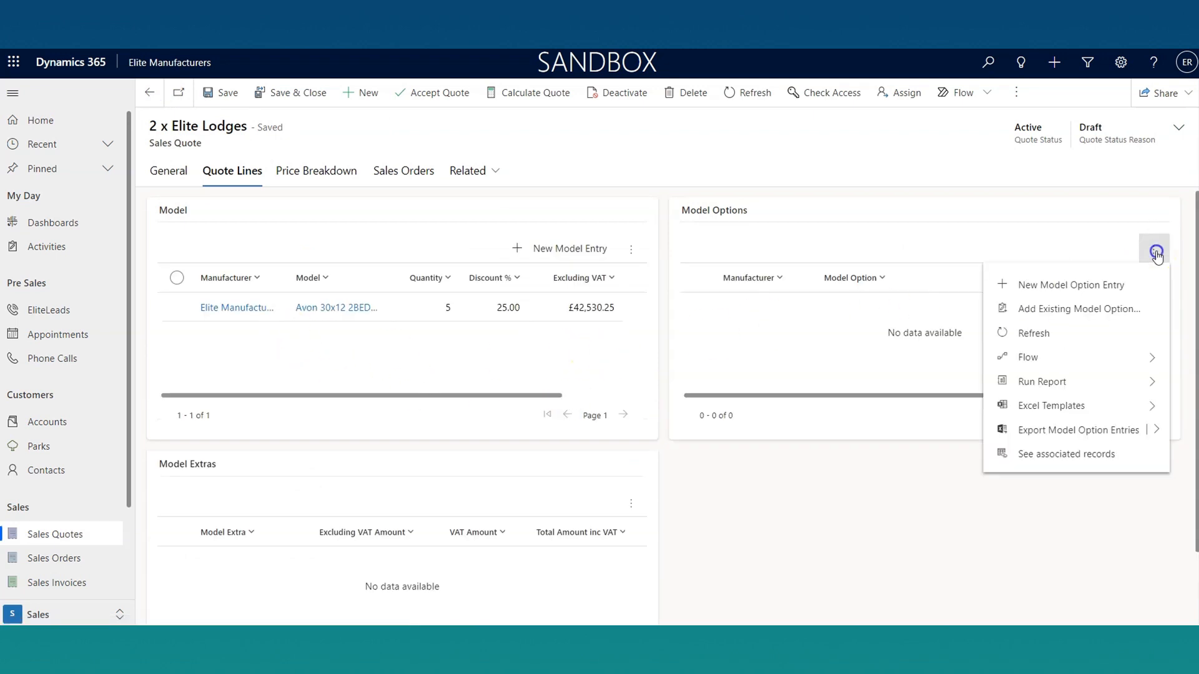
{"action": "left_click", "coordinate": [1060, 286]}
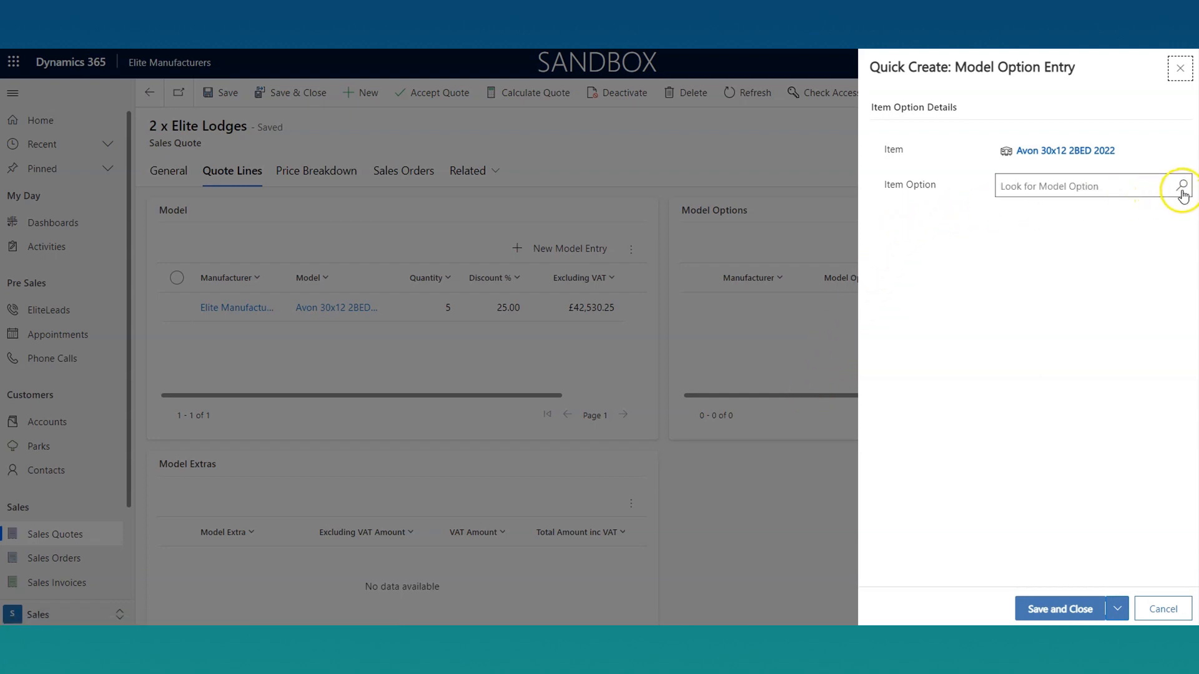
{"action": "left_click", "coordinate": [1181, 187]}
{"action": "left_click", "coordinate": [1179, 195]}
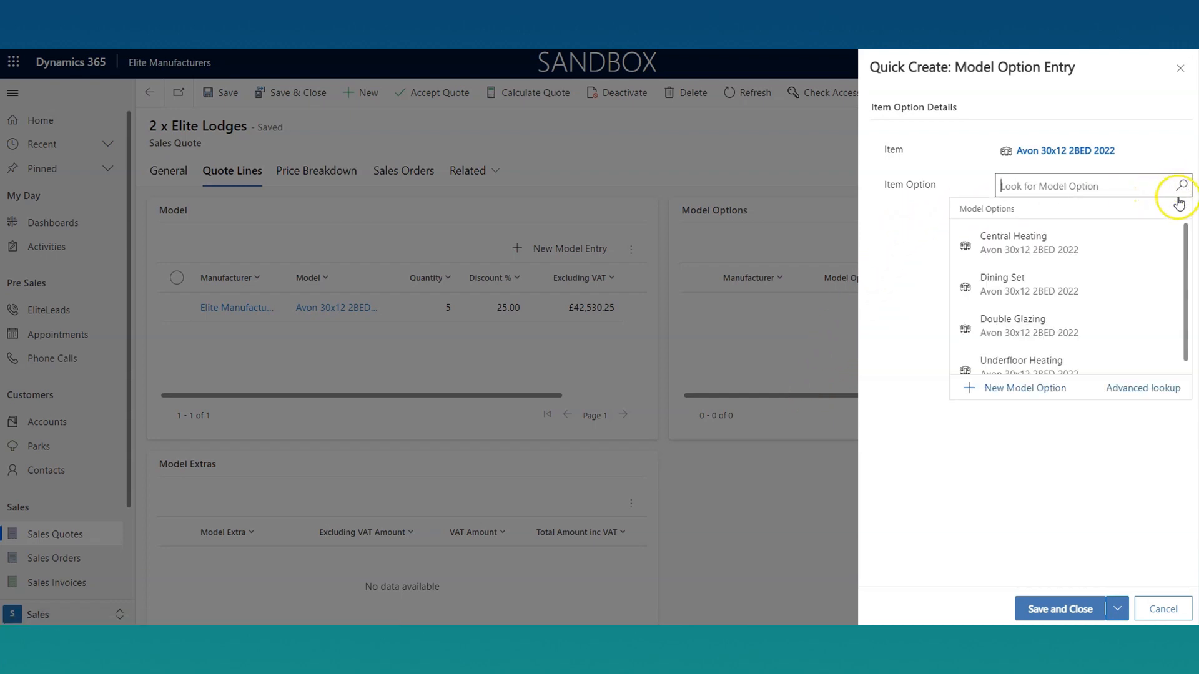
{"action": "left_click", "coordinate": [1034, 237]}
{"action": "left_click", "coordinate": [1118, 610]}
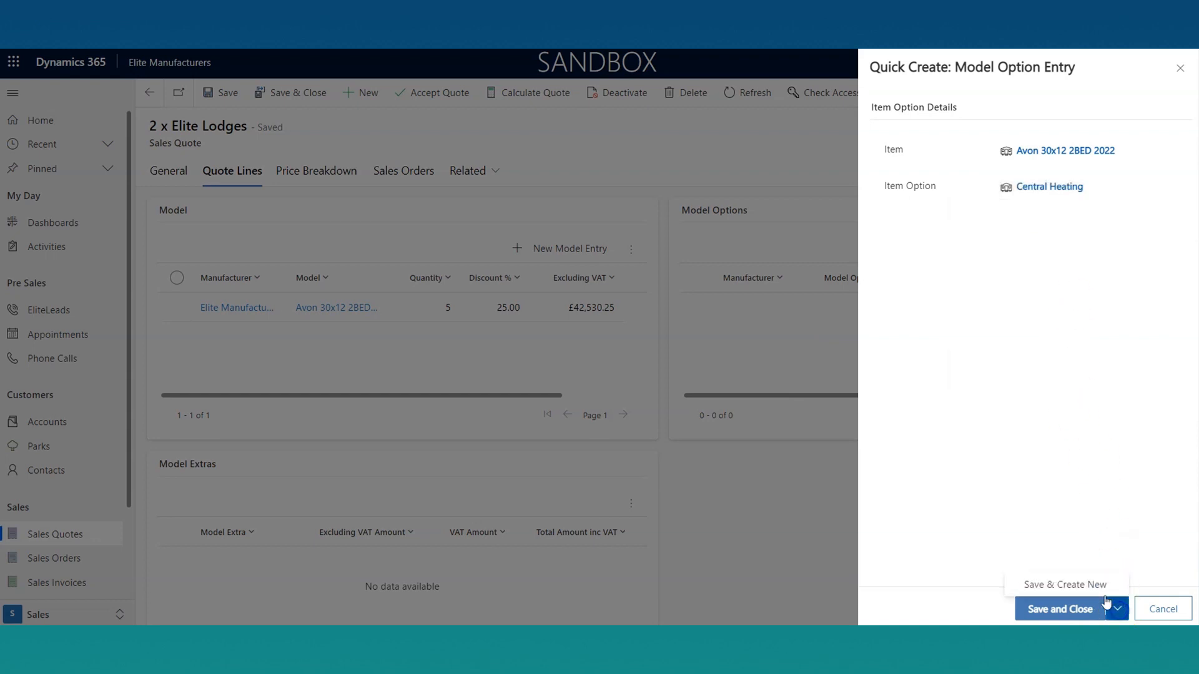
{"action": "left_click", "coordinate": [1082, 581]}
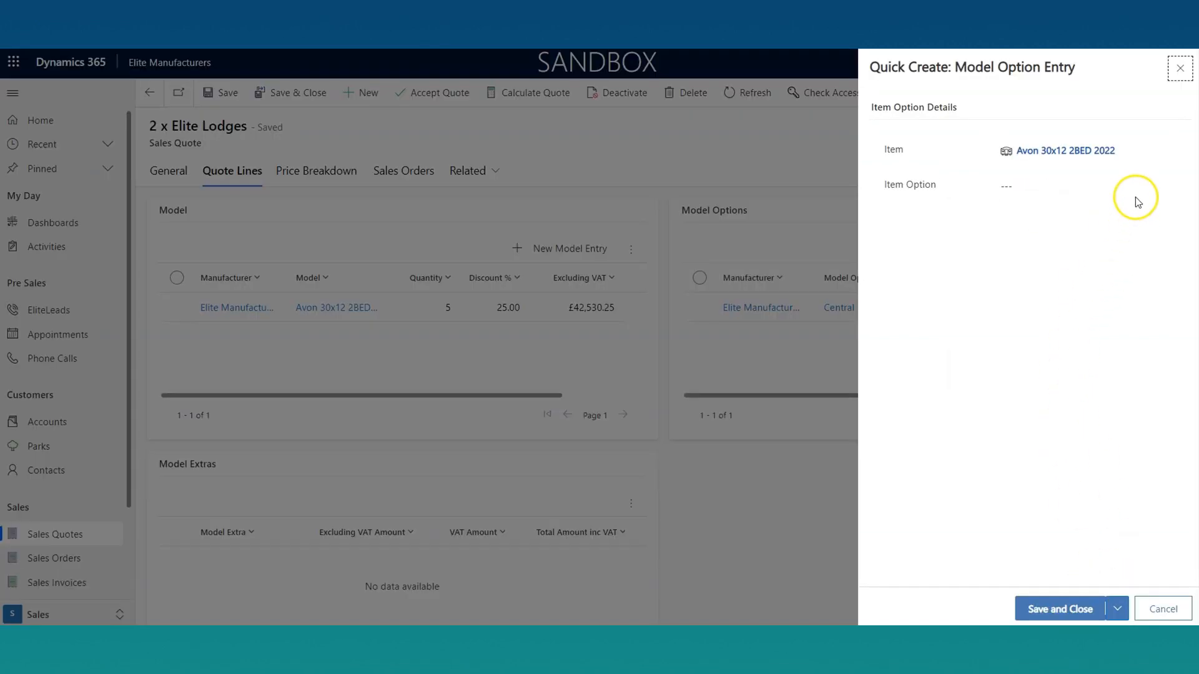
Step: Add the Dining Set and Double Glazing model options to the quote and finish the option entries
{"action": "left_click", "coordinate": [1181, 186]}
{"action": "left_click", "coordinate": [1022, 285]}
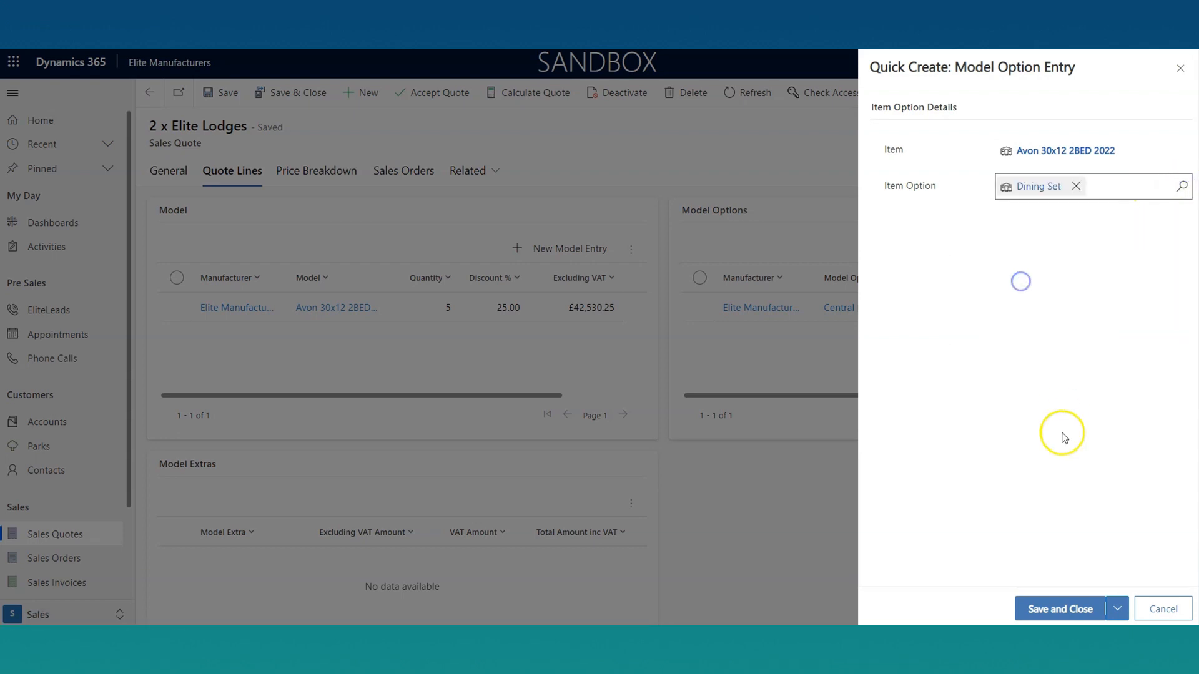
{"action": "left_click", "coordinate": [1096, 592]}
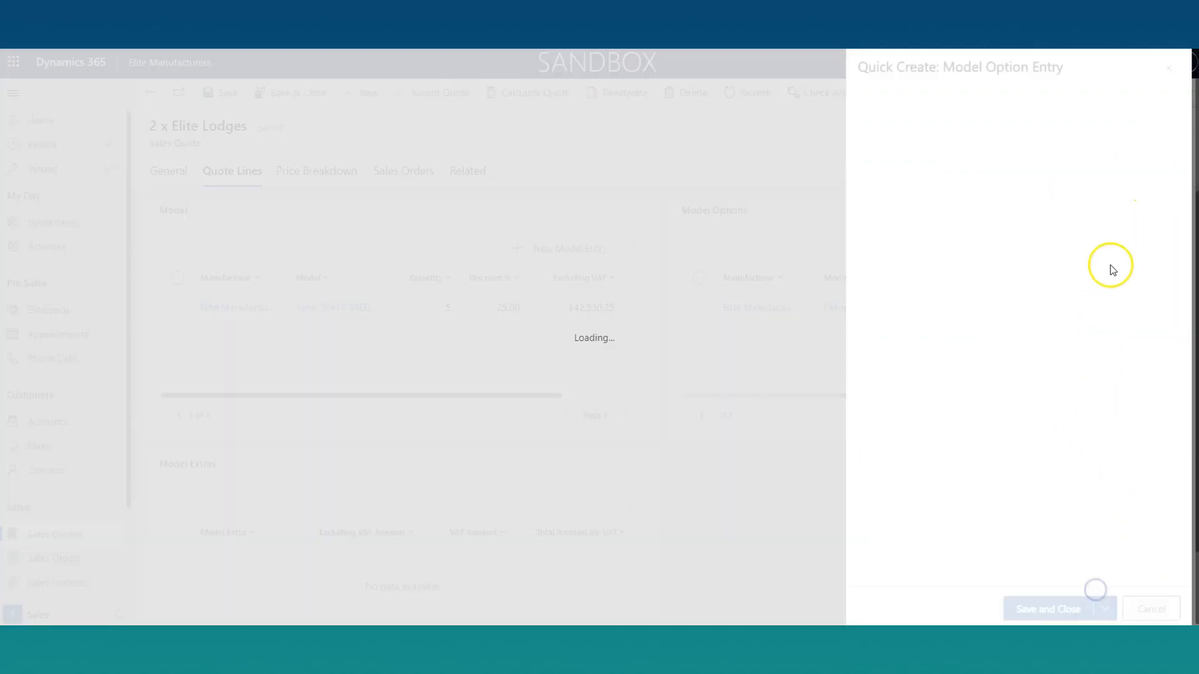
{"action": "left_click", "coordinate": [1181, 186]}
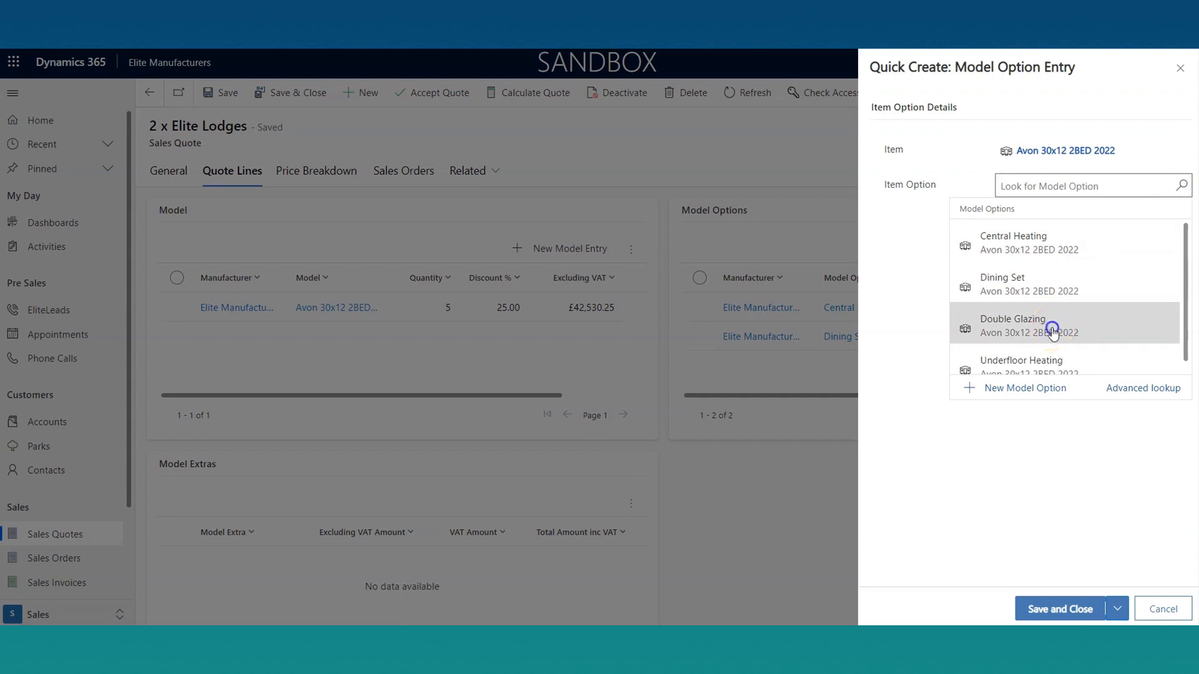
{"action": "left_click", "coordinate": [1060, 323]}
{"action": "left_click", "coordinate": [1069, 609]}
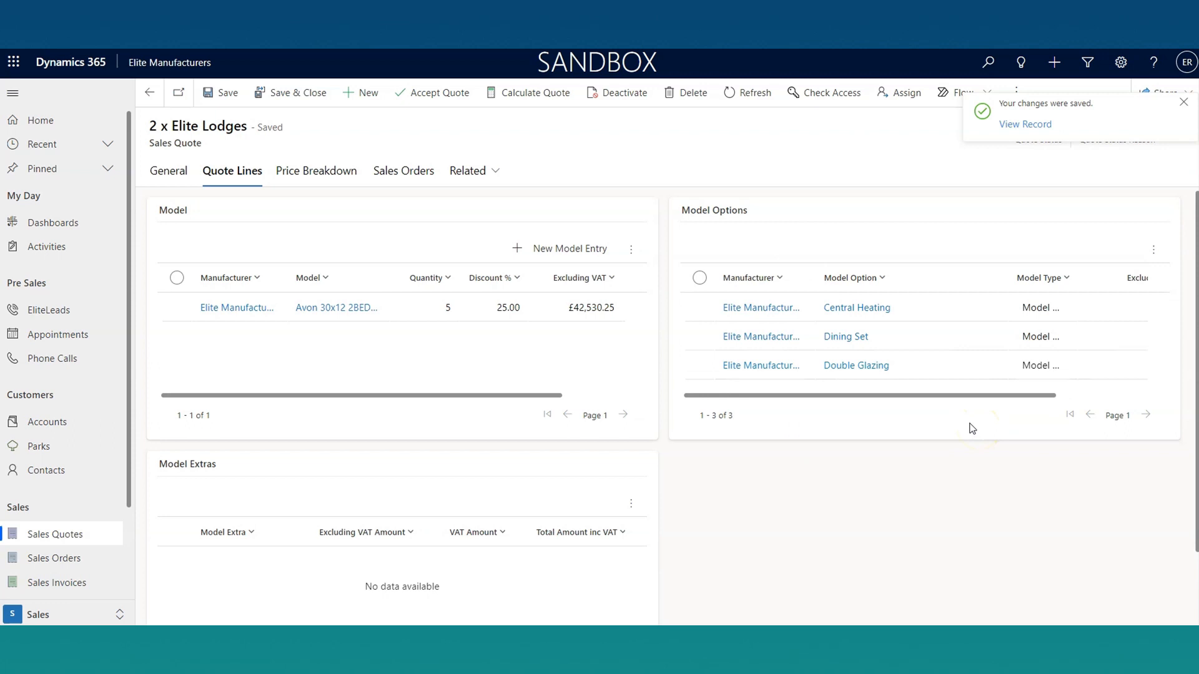
Step: Check the Model Extras section, calculate the sales quote, and acknowledge the calculation notice
{"action": "scroll", "coordinate": [958, 447], "scroll_direction": "down", "scroll_amount": 2}
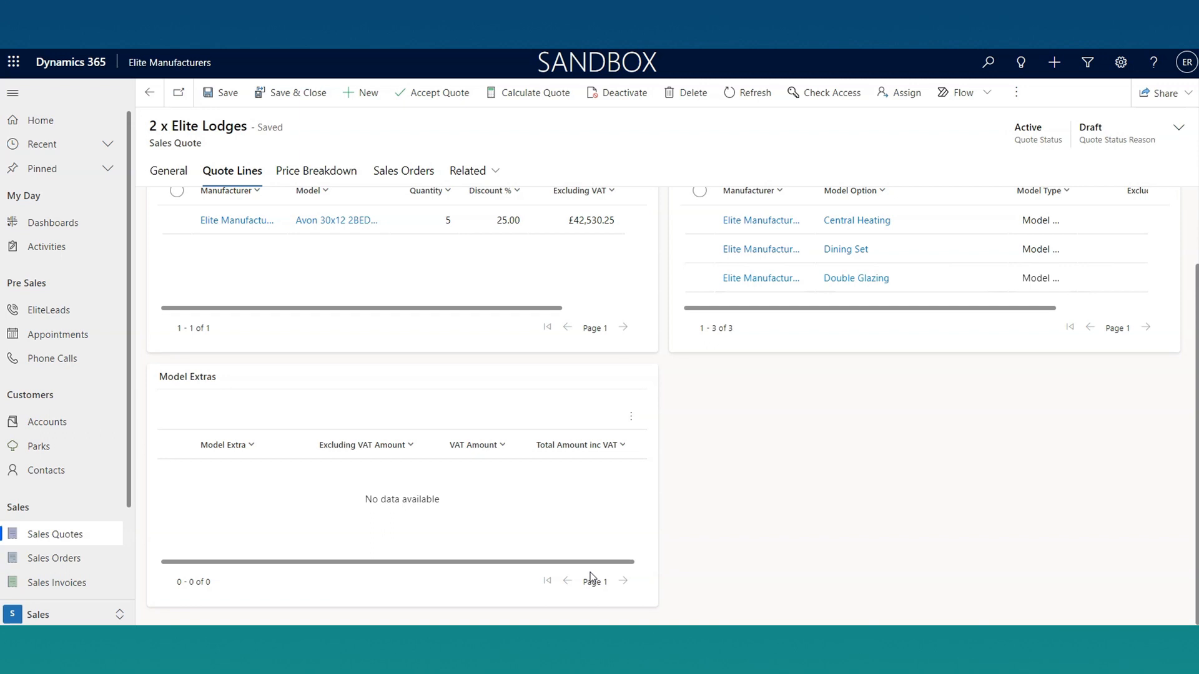
{"action": "left_click", "coordinate": [600, 576]}
{"action": "scroll", "coordinate": [645, 552], "scroll_direction": "up", "scroll_amount": 2}
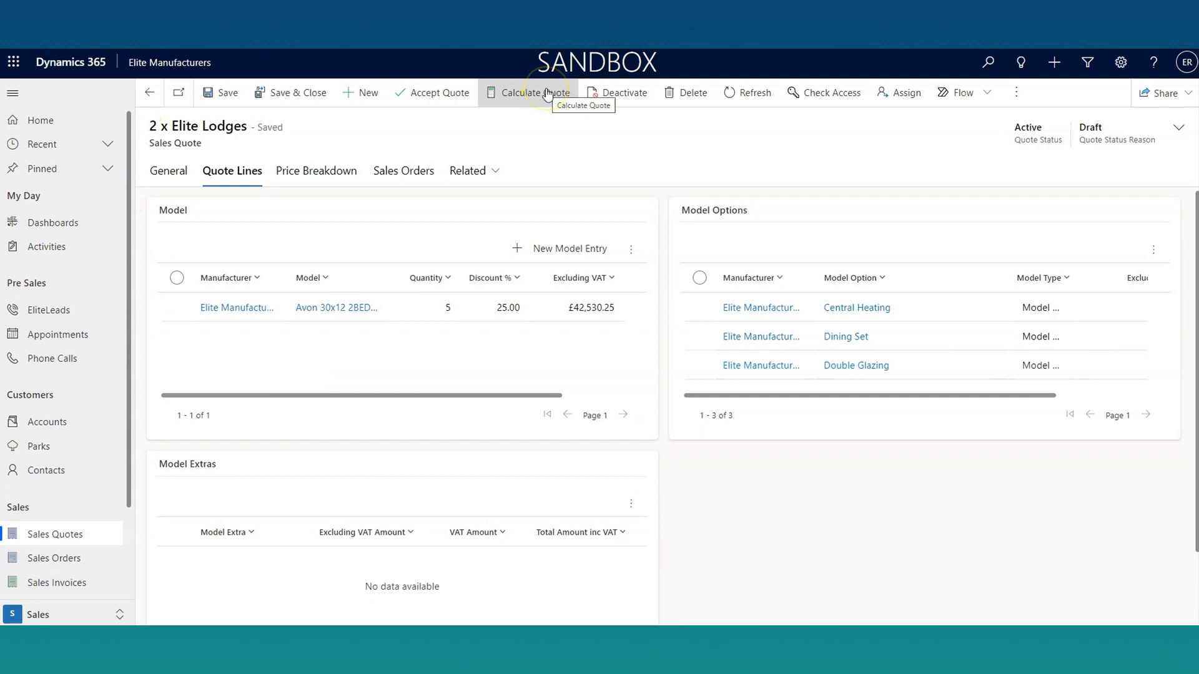
{"action": "left_click", "coordinate": [546, 94]}
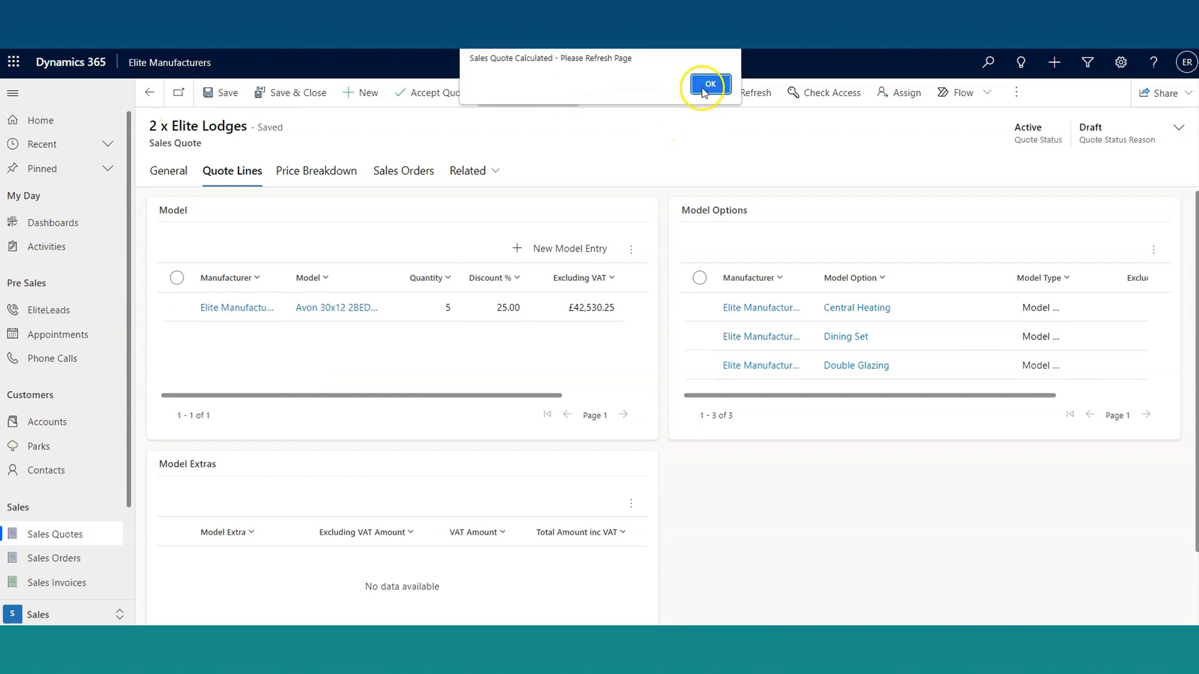
{"action": "left_click", "coordinate": [709, 84]}
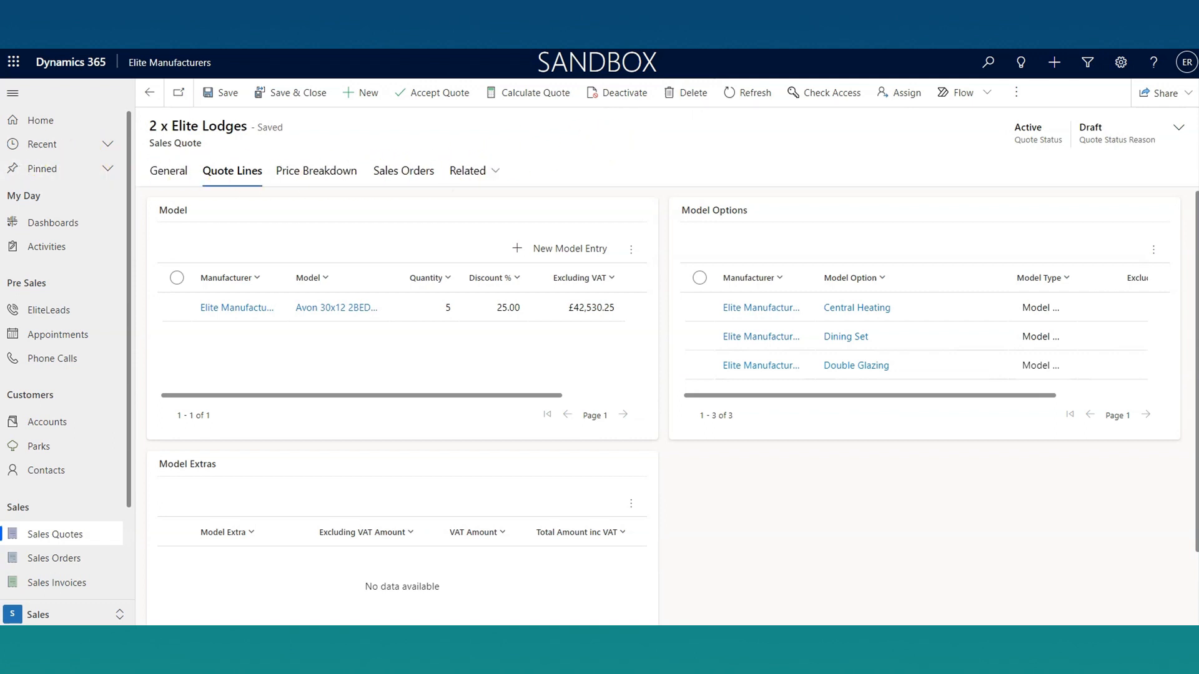
Step: Review the quote's price breakdown for model, options and extras, and its quantity and totals in the general pricing information
{"action": "left_click", "coordinate": [316, 170]}
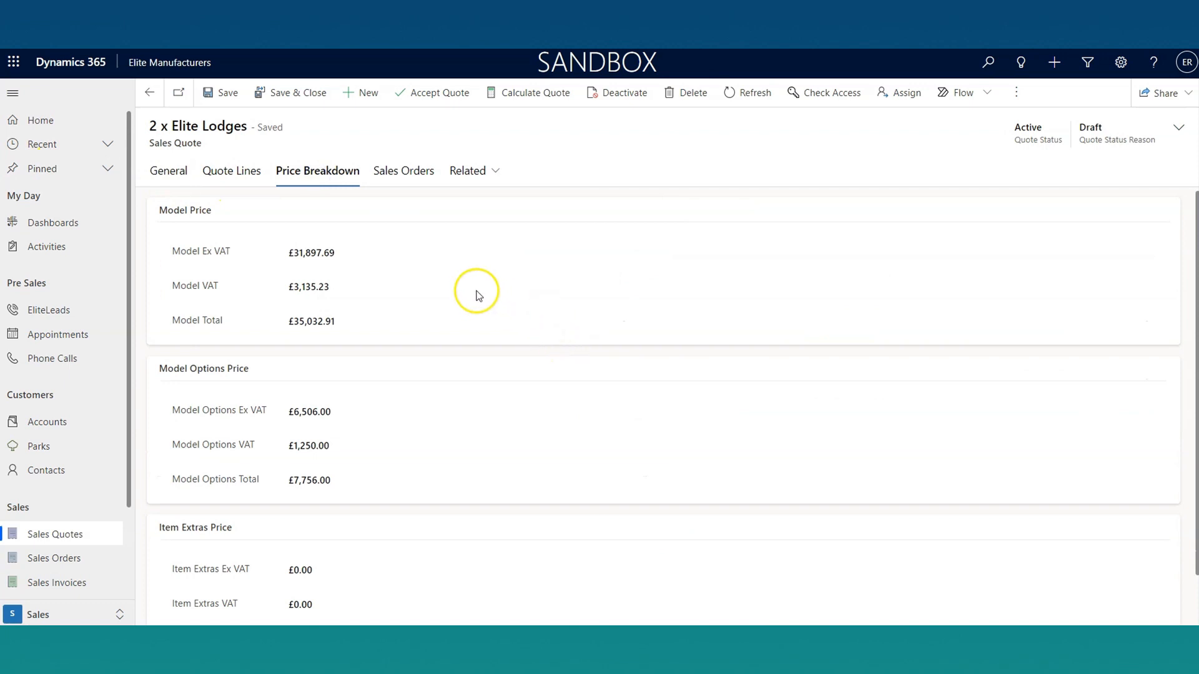
{"action": "scroll", "coordinate": [499, 362], "scroll_direction": "down", "scroll_amount": 1}
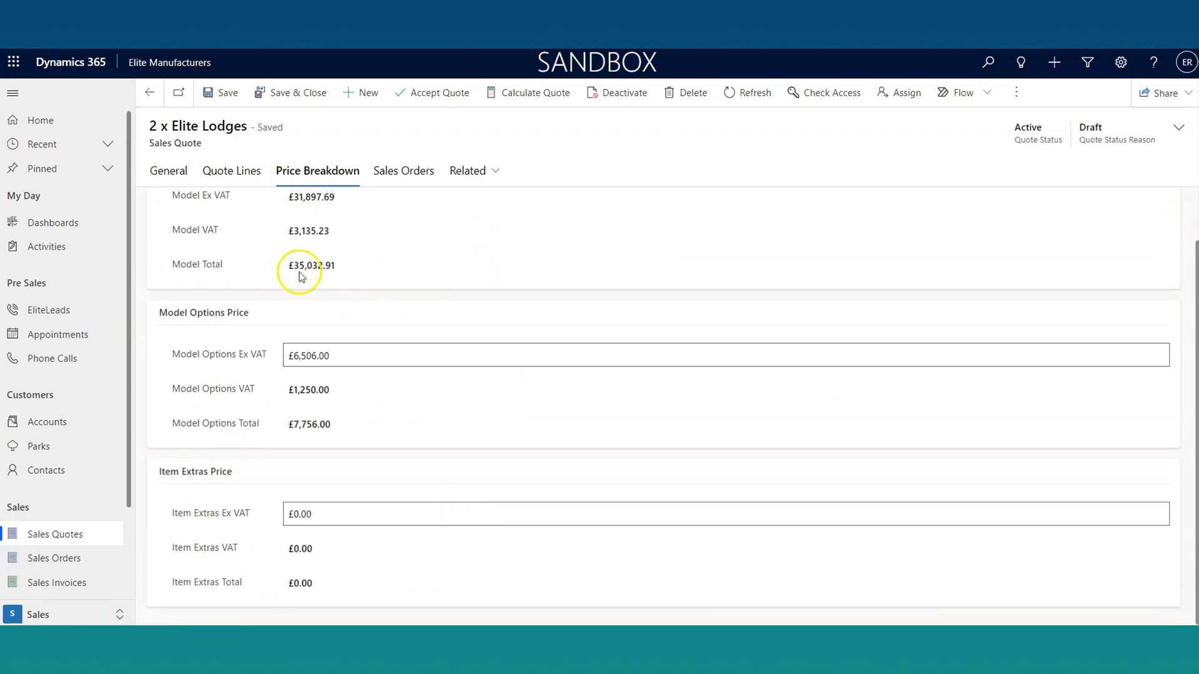
{"action": "left_click", "coordinate": [163, 173]}
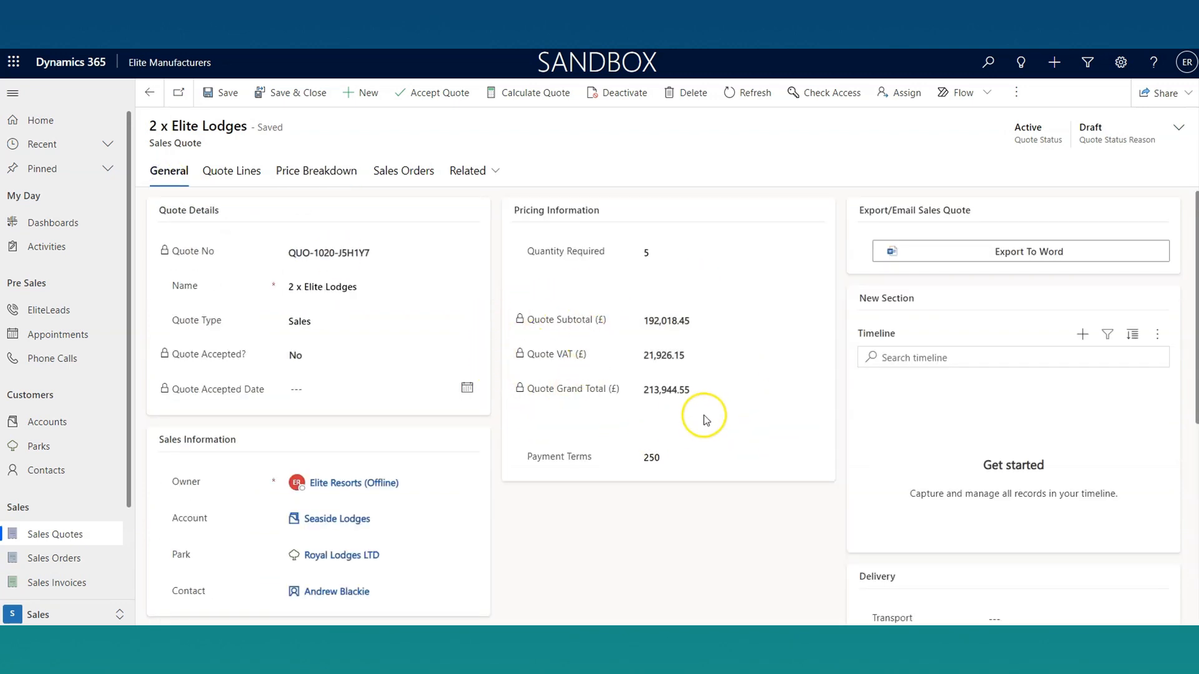
{"action": "left_click_drag", "start_coordinate": [527, 251], "coordinate": [622, 248]}
{"action": "left_click", "coordinate": [594, 273]}
Step: Export the sales quote with the EliteResorts Std Sales Quote template, converted to PDF, and download it
{"action": "left_click", "coordinate": [1062, 257]}
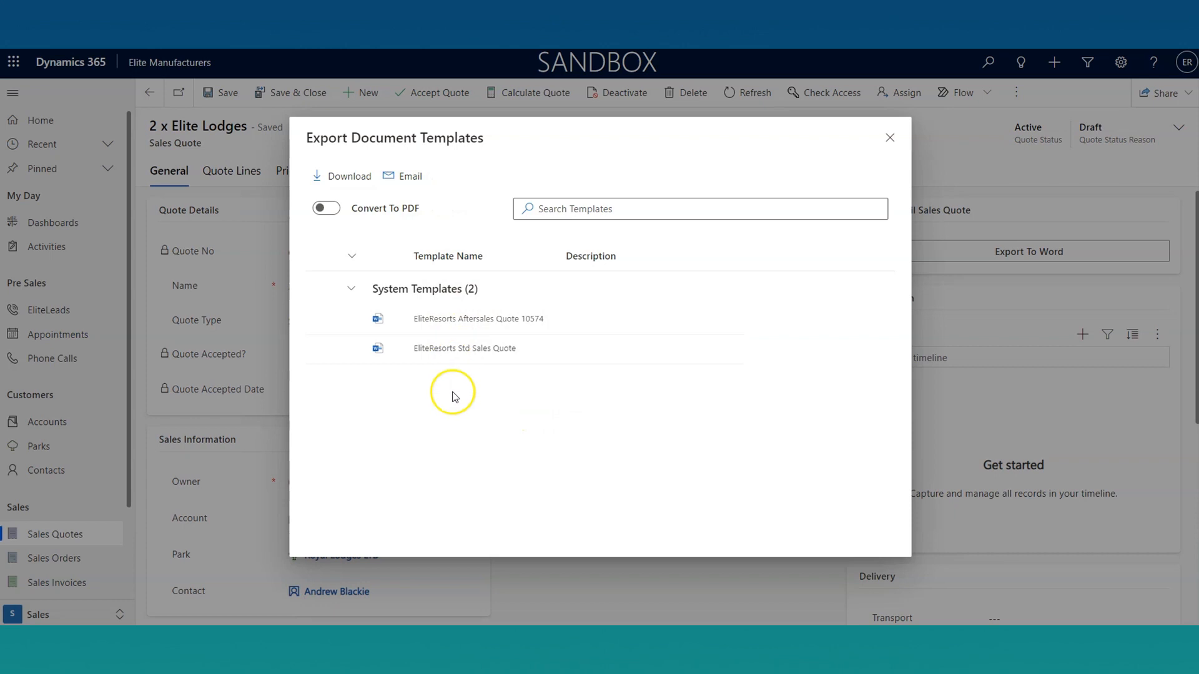
{"action": "left_click", "coordinate": [323, 348]}
{"action": "left_click", "coordinate": [336, 210]}
{"action": "left_click", "coordinate": [344, 176]}
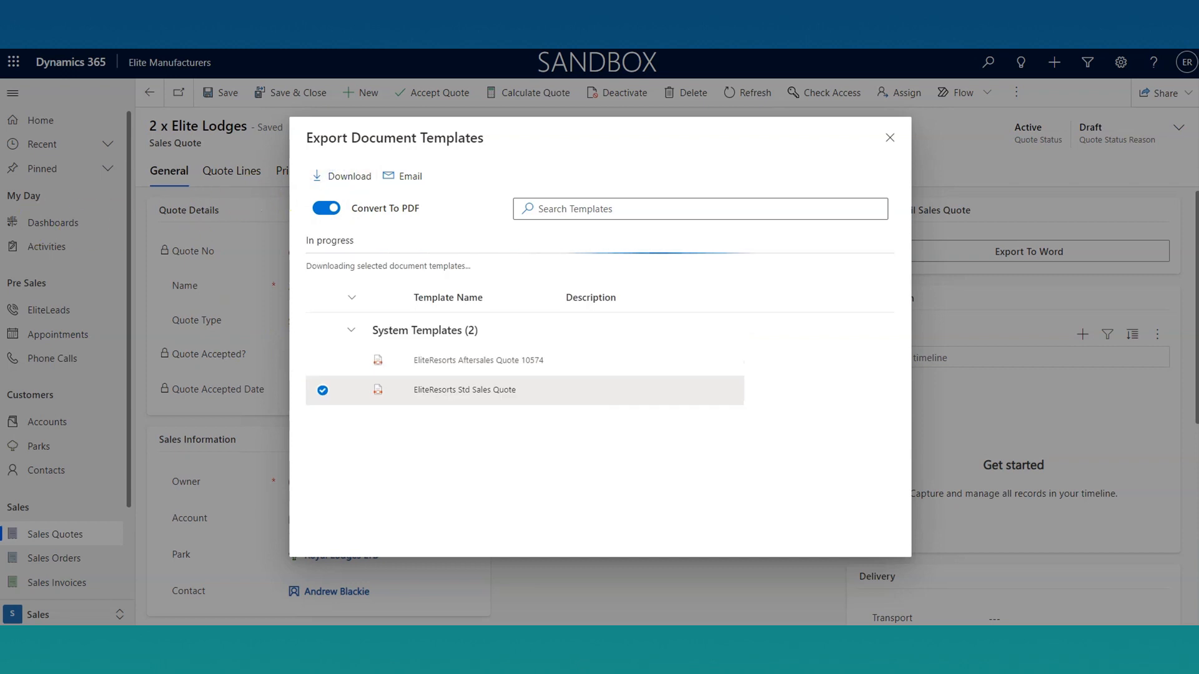
Step: Open the downloaded quotation PDF and review its model price, optional specification, extras and total cost
{"action": "left_click", "coordinate": [53, 612]}
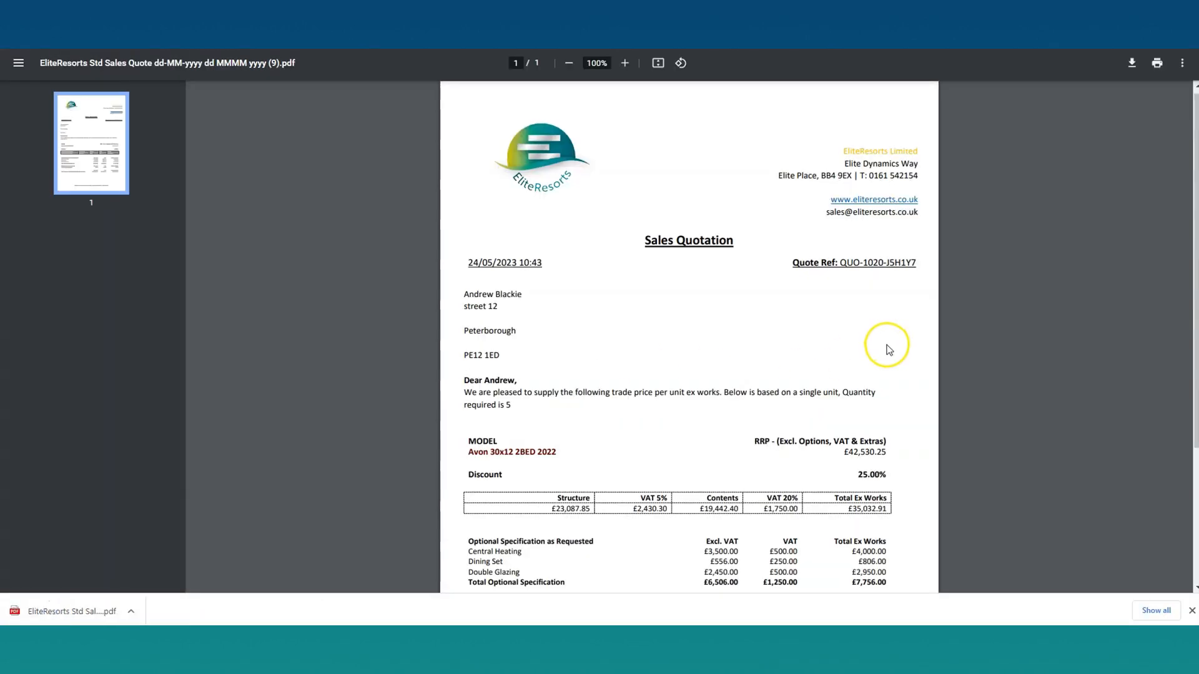
{"action": "scroll", "coordinate": [888, 344], "scroll_direction": "down", "scroll_amount": 1}
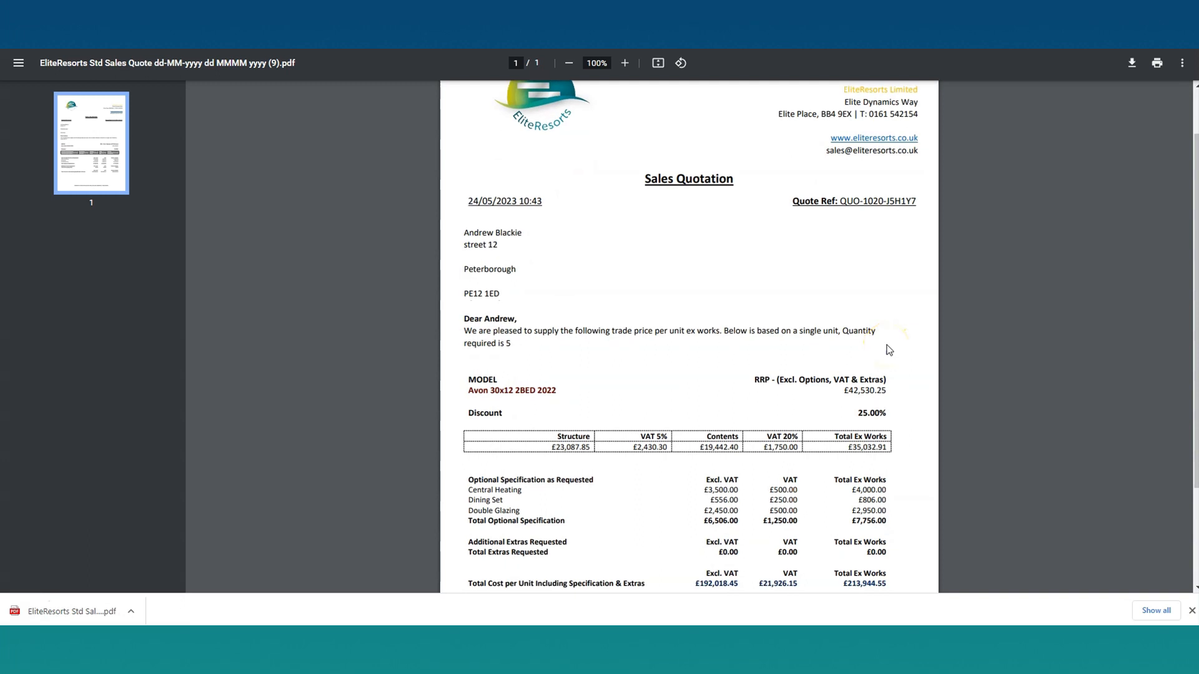
{"action": "scroll", "coordinate": [889, 350], "scroll_direction": "down", "scroll_amount": 2}
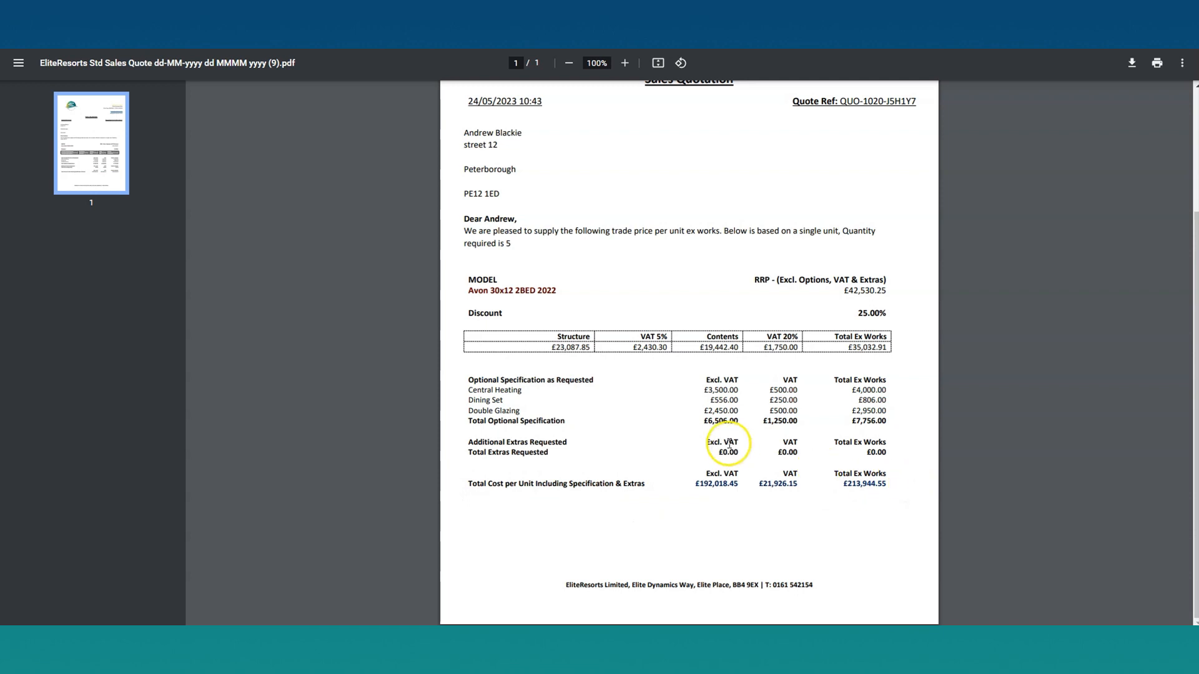
{"action": "scroll", "coordinate": [428, 177], "scroll_direction": "up", "scroll_amount": 3}
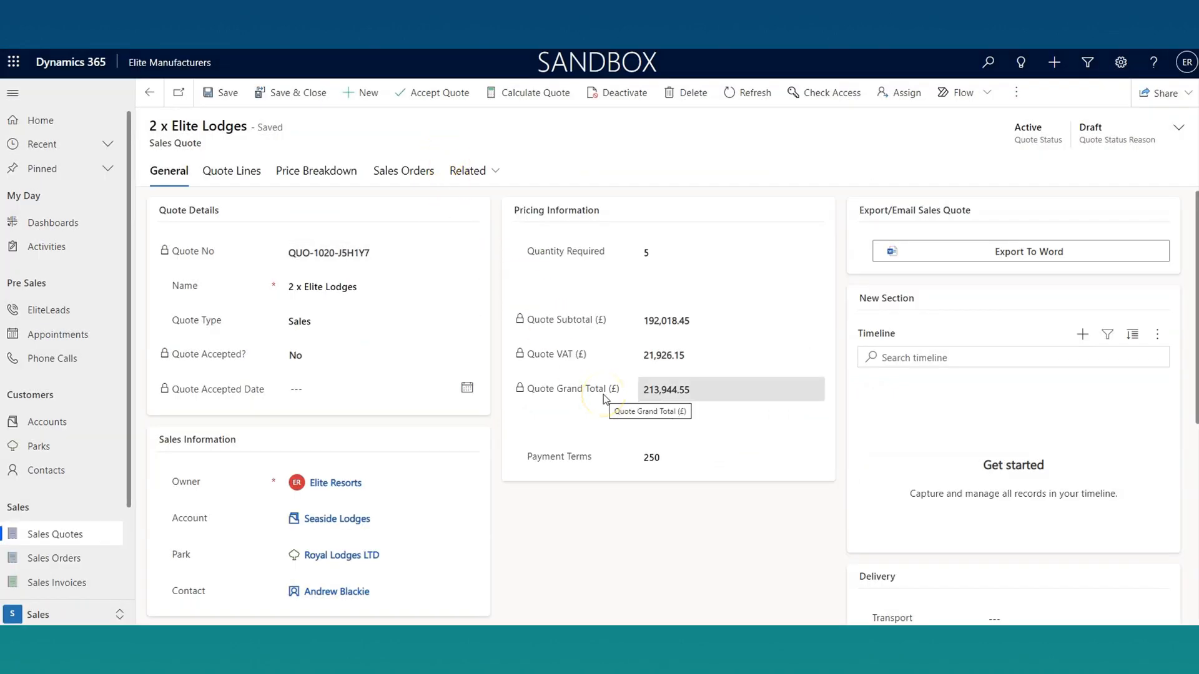
Step: Accept the 2 x Elite Lodges quote, confirm creating its orders, and show the quote's sales orders
{"action": "left_click", "coordinate": [455, 93]}
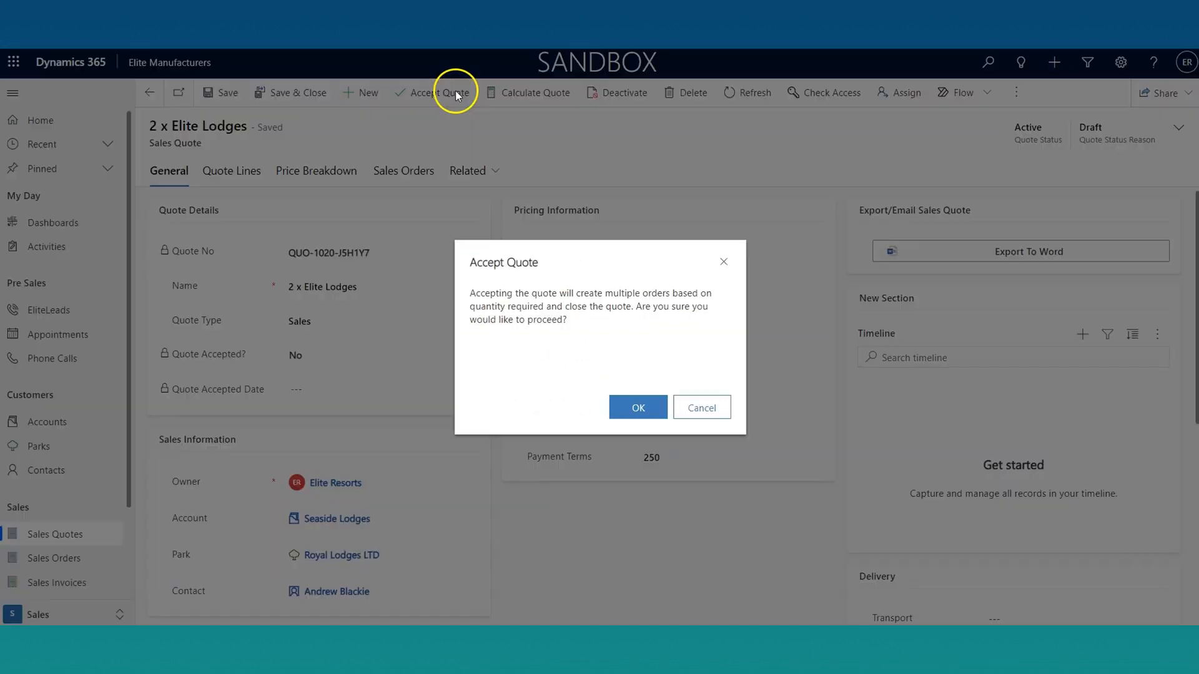
{"action": "left_click", "coordinate": [640, 407]}
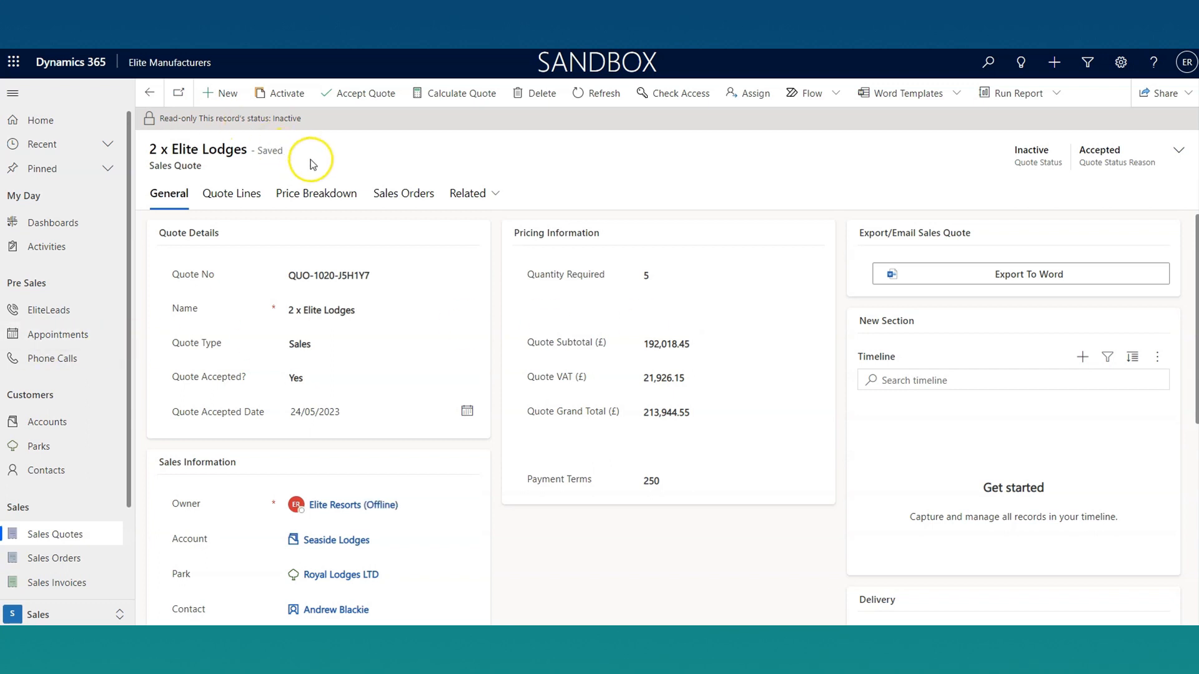
{"action": "left_click", "coordinate": [403, 193]}
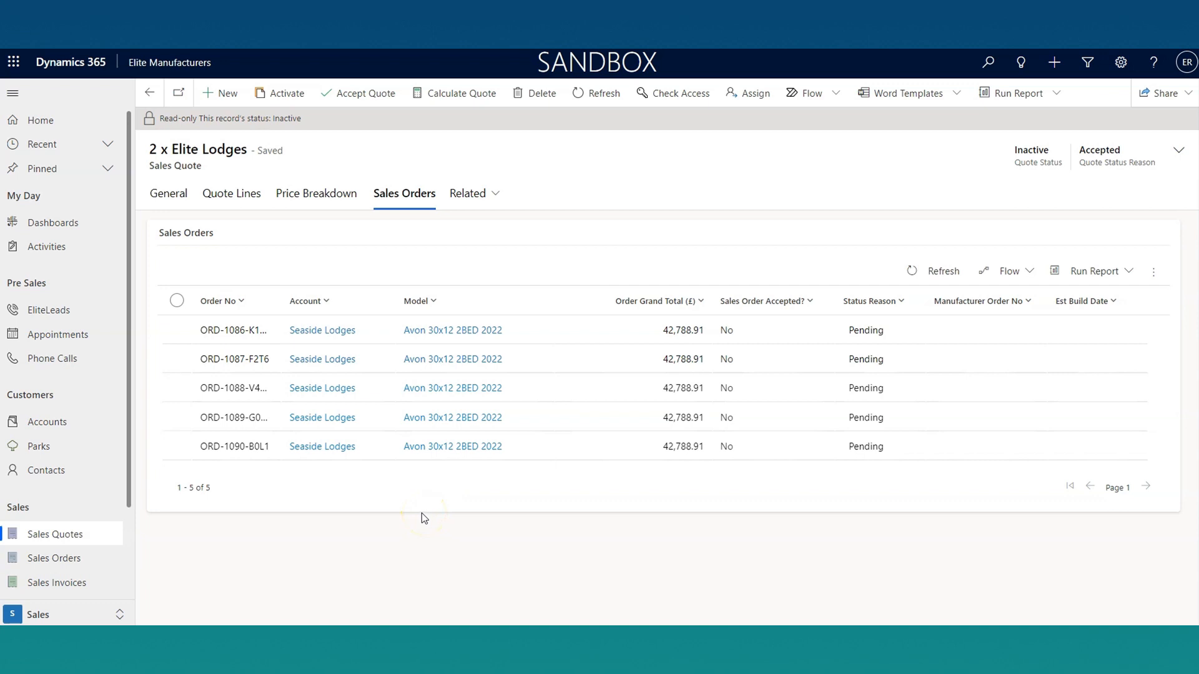
Step: Open the first sales order in the quote's list of orders
{"action": "left_click", "coordinate": [242, 334]}
{"action": "double_click", "coordinate": [241, 332]}
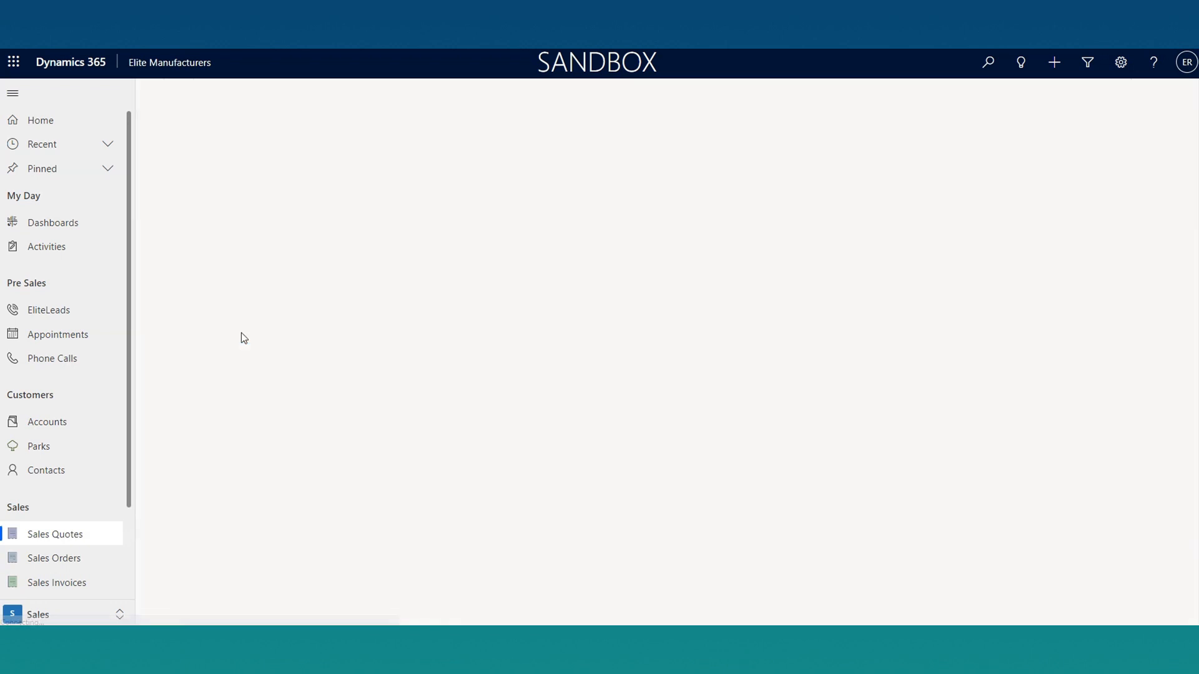
{"action": "left_click", "coordinate": [278, 329]}
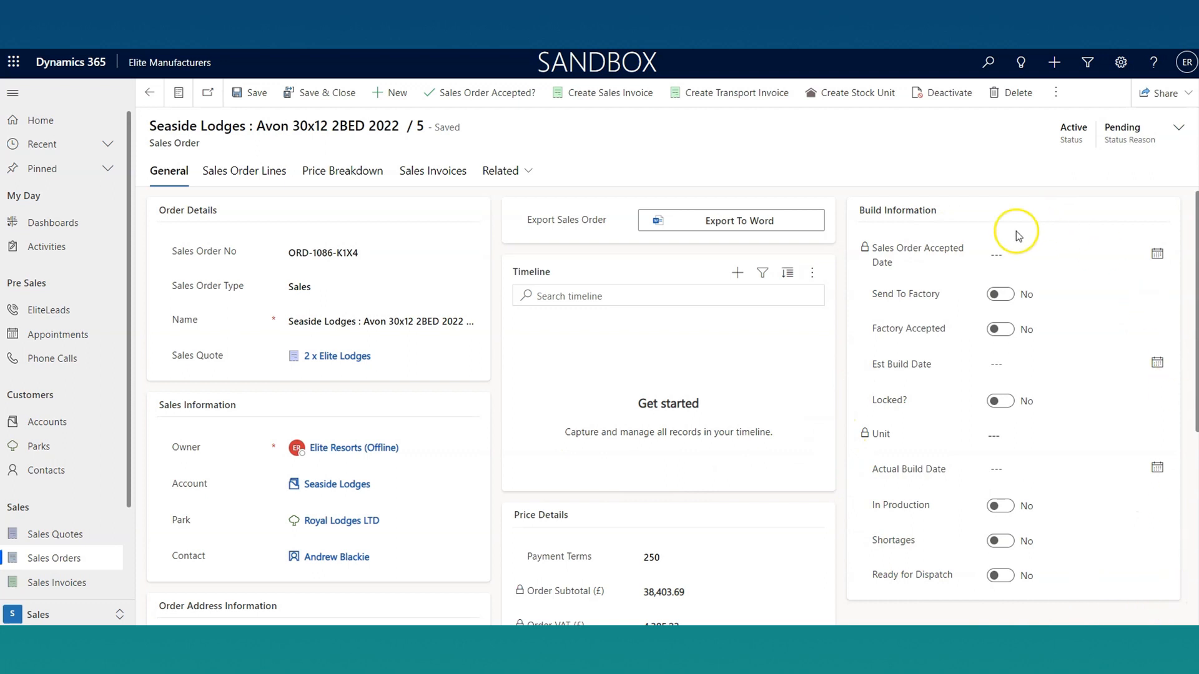
Step: In the order's build information, enable Send To Factory, Factory Accepted and Locked, and set the Est Build Date to 24/05/2023
{"action": "left_click", "coordinate": [1000, 292]}
{"action": "left_click", "coordinate": [1008, 328]}
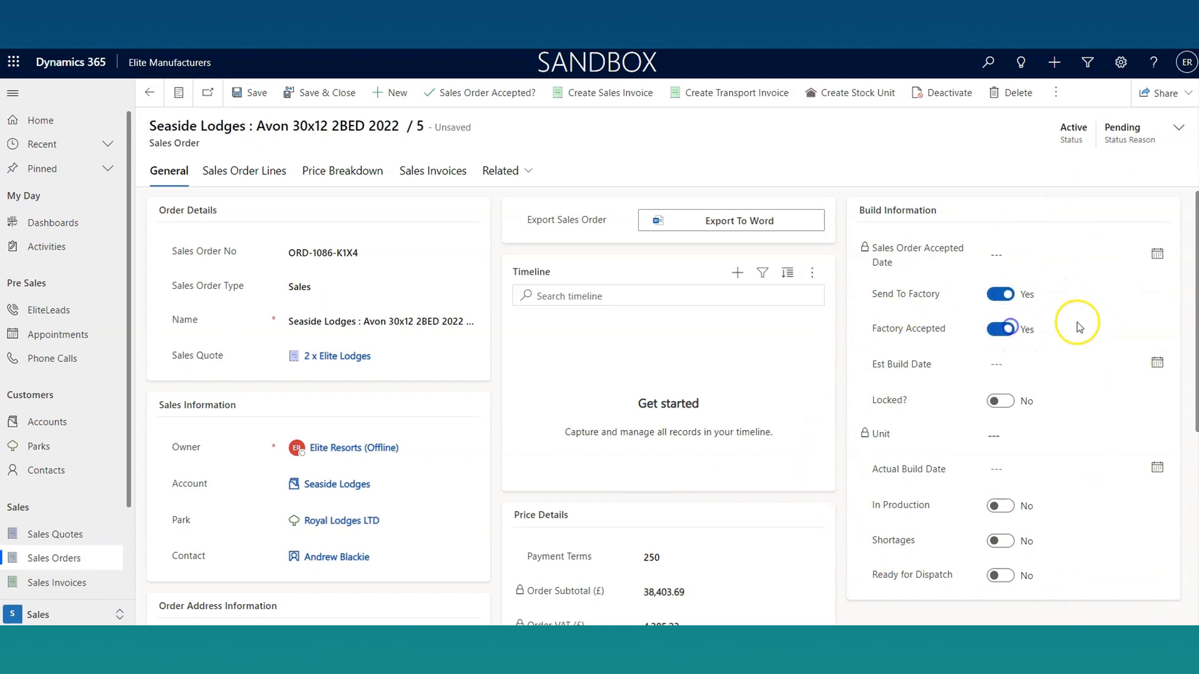
{"action": "left_click", "coordinate": [1075, 361]}
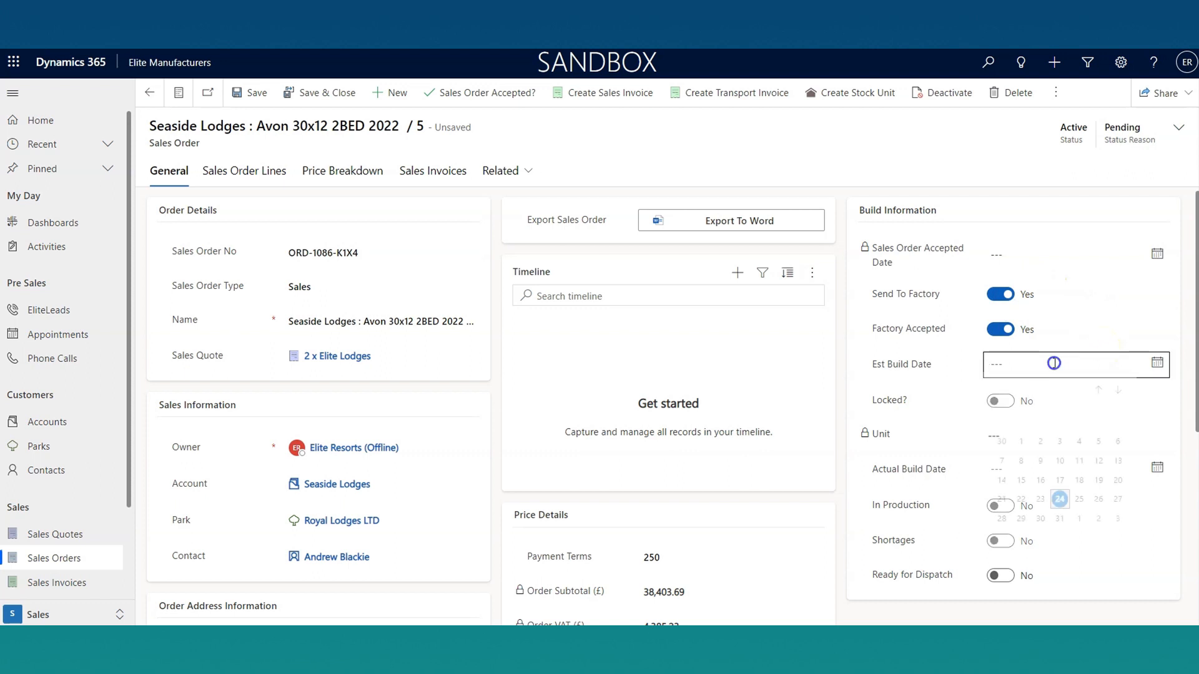
{"action": "left_click", "coordinate": [1068, 512]}
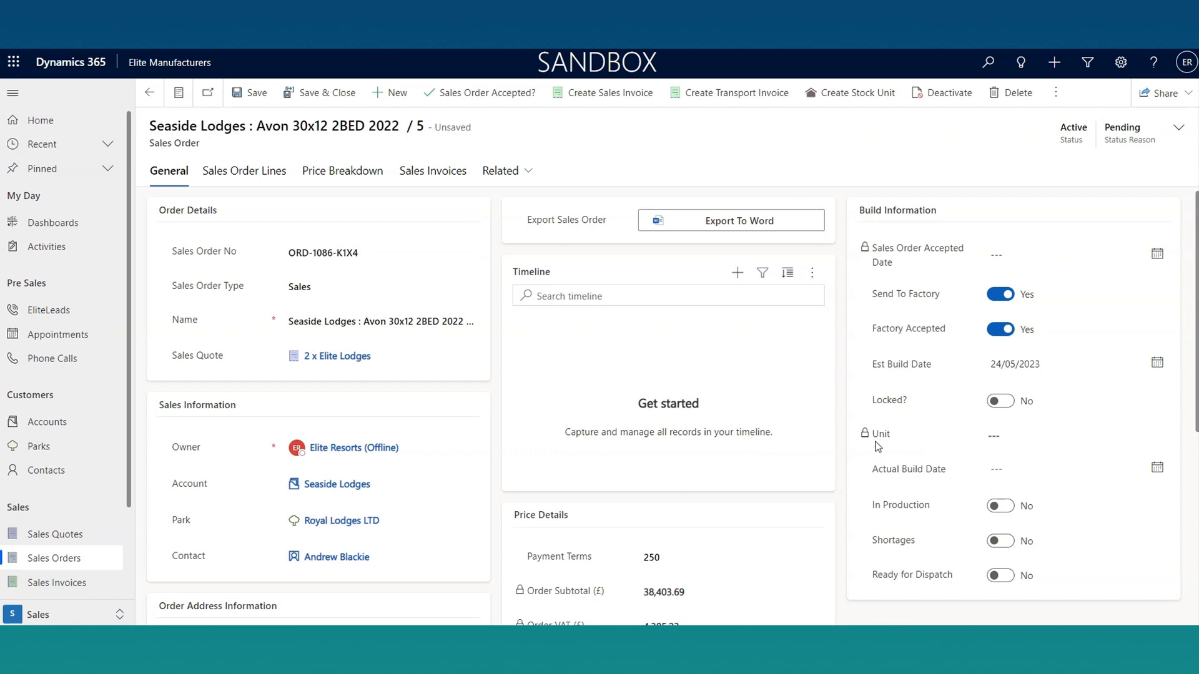
{"action": "left_click", "coordinate": [1007, 402]}
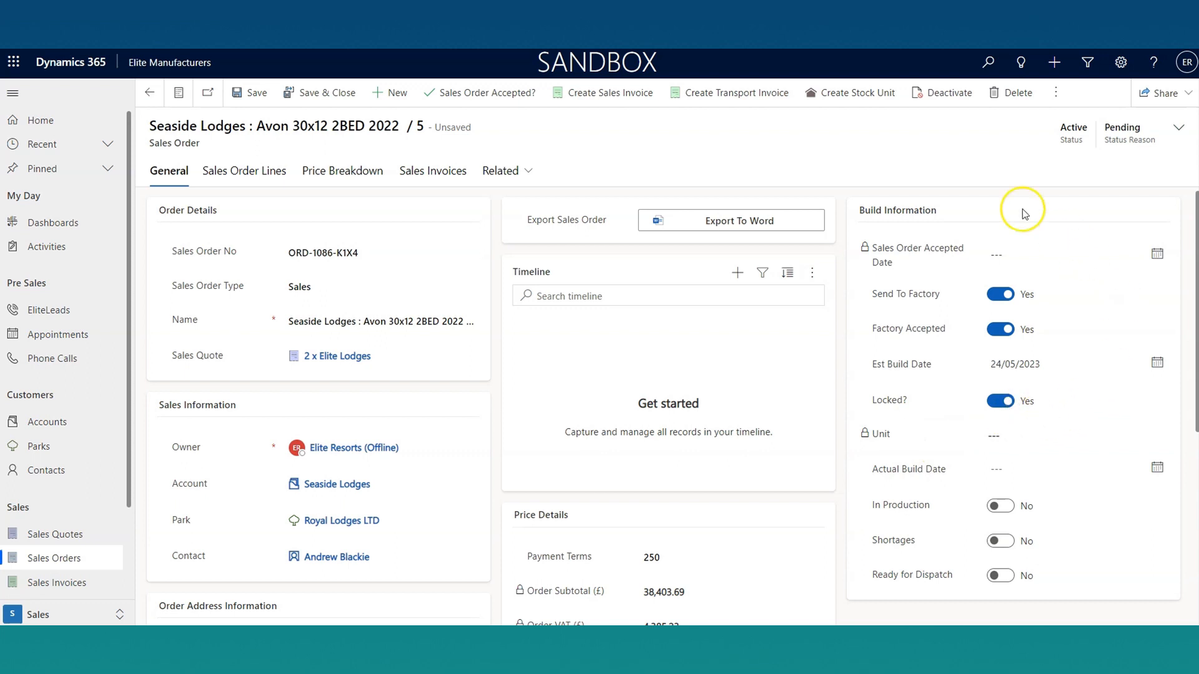
Step: Check the Actual Build Date field without entering a date, and mark the order as Ready for Dispatch
{"action": "left_click", "coordinate": [1062, 474]}
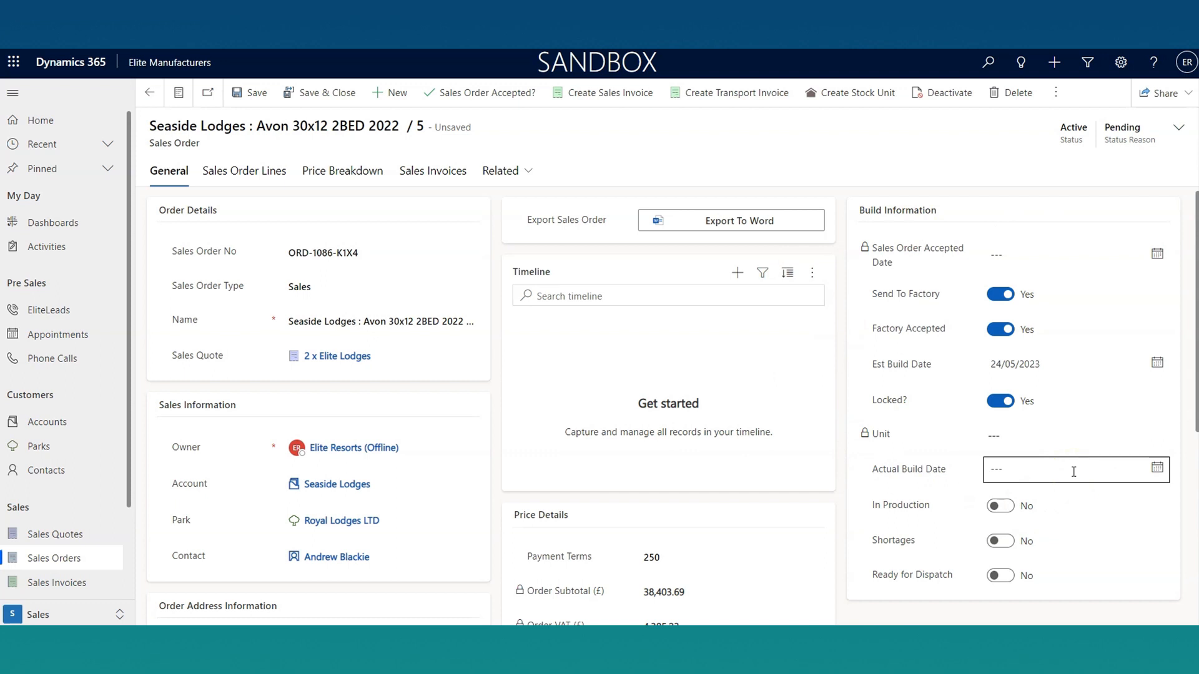
{"action": "left_click", "coordinate": [935, 402]}
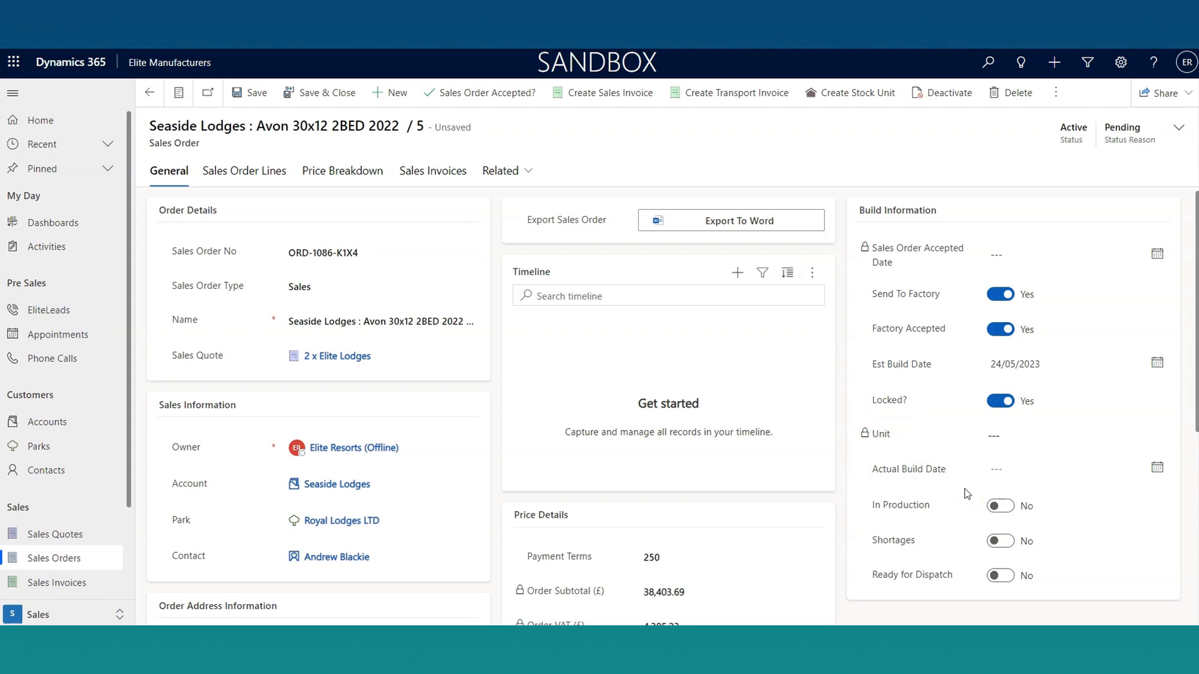
{"action": "scroll", "coordinate": [967, 493], "scroll_direction": "down", "scroll_amount": 2}
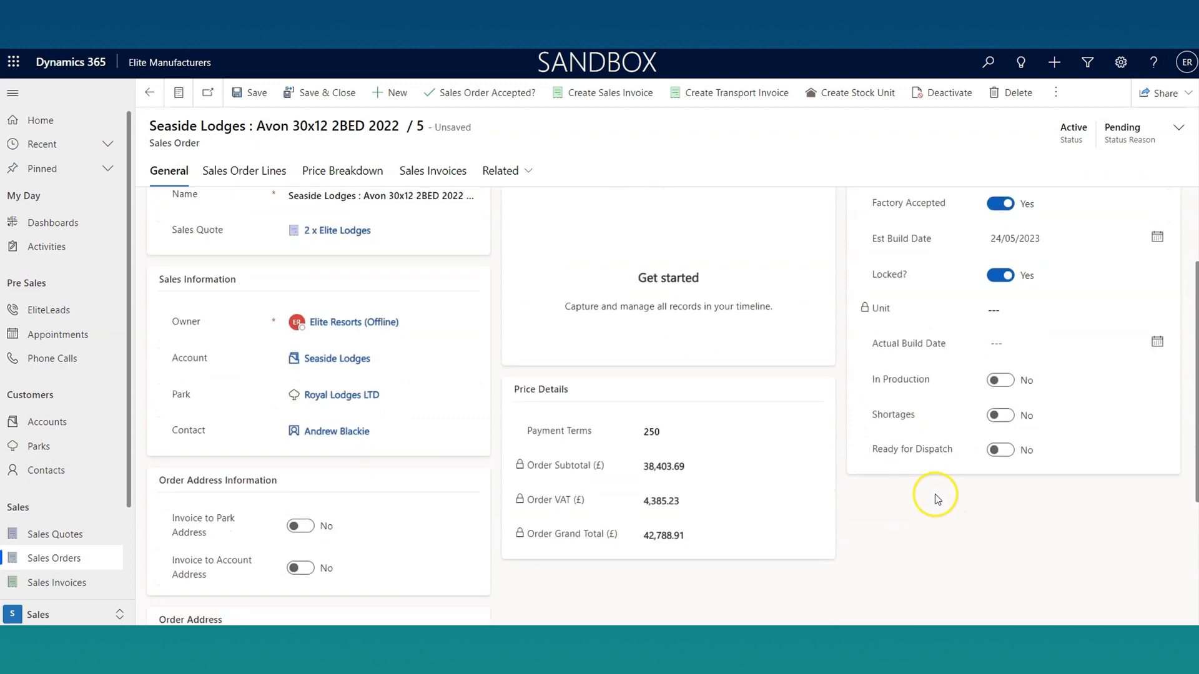
{"action": "left_click", "coordinate": [1008, 450]}
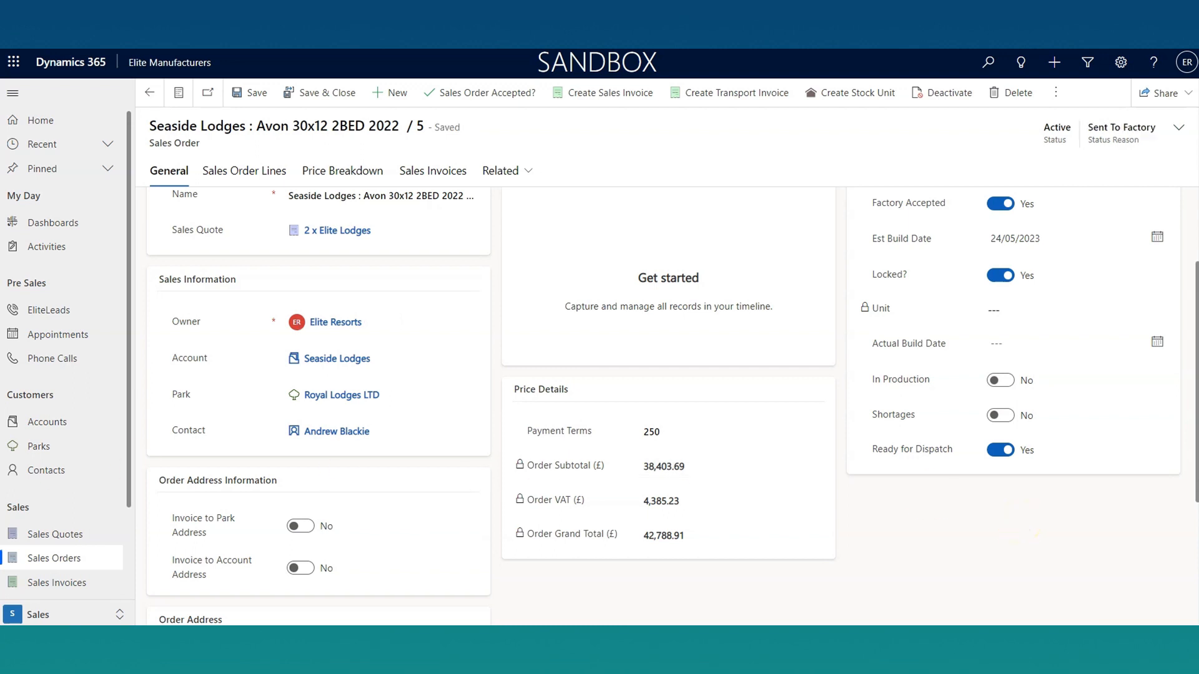
{"action": "scroll", "coordinate": [392, 348], "scroll_direction": "up", "scroll_amount": 3}
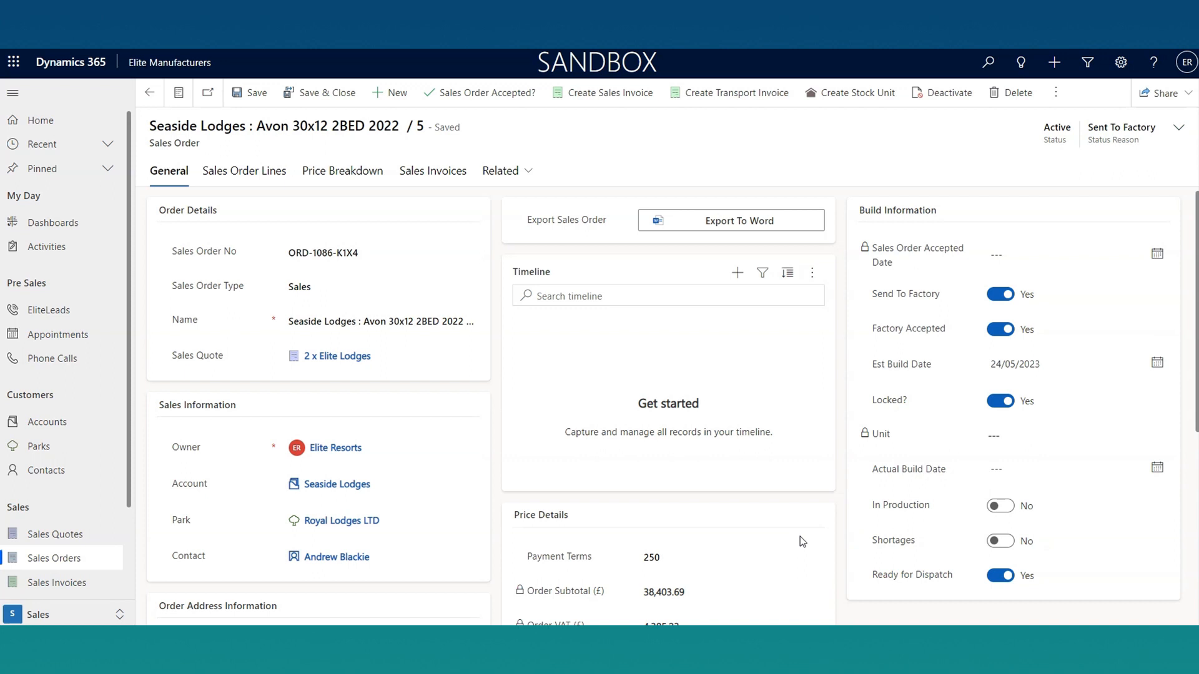
Step: Return to the quote's sales orders and reopen the first order to check its status and build information
{"action": "left_click", "coordinate": [145, 94]}
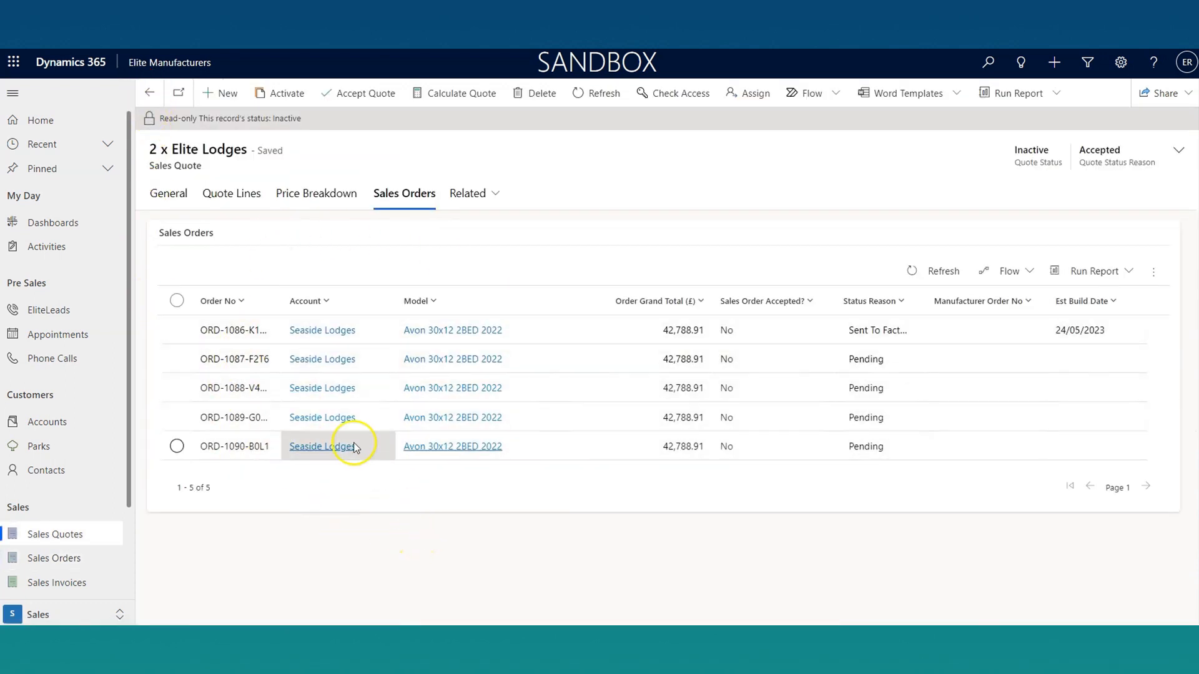
{"action": "double_click", "coordinate": [231, 336]}
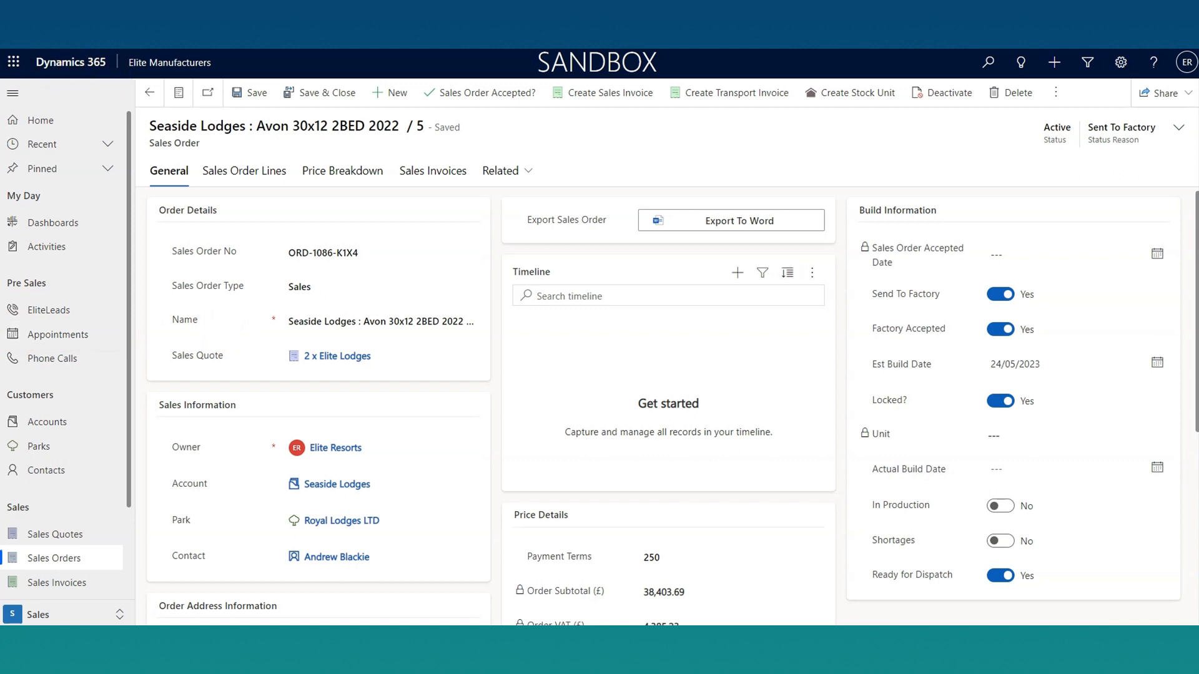
{"action": "scroll", "coordinate": [80, 246], "scroll_direction": "down", "scroll_amount": 2}
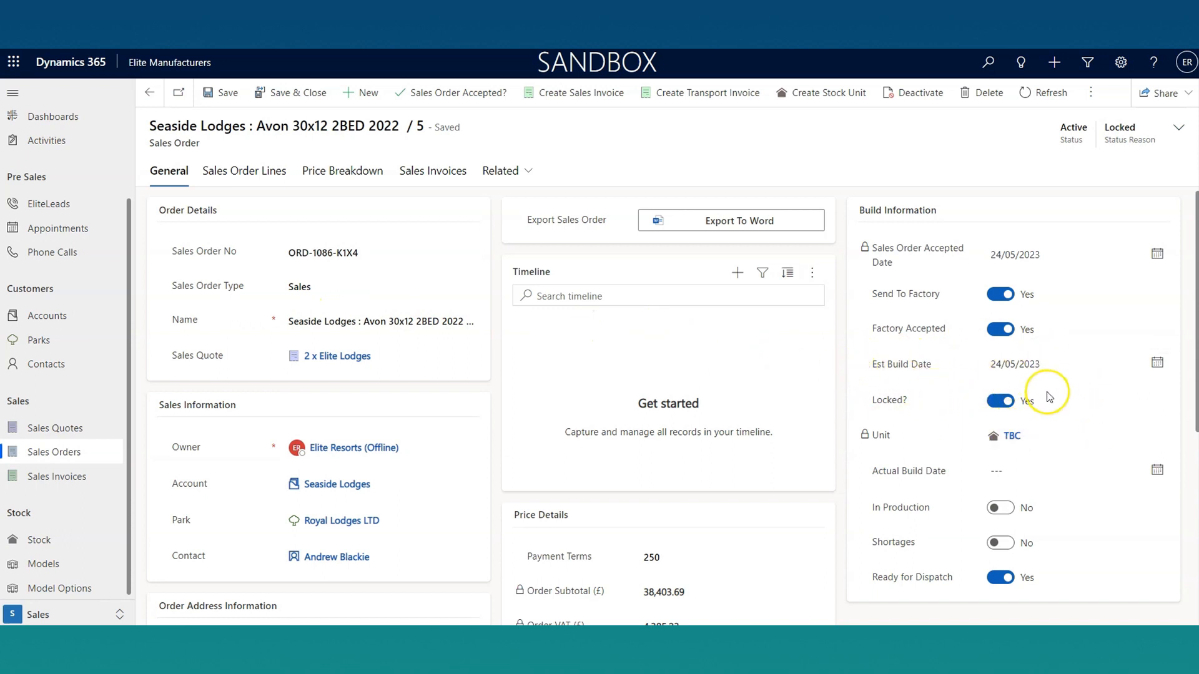
Step: Open the TBC unit linked in the order's build information and review its unit, dispatch and allocation details
{"action": "left_click_drag", "start_coordinate": [870, 436], "coordinate": [919, 442]}
{"action": "left_click", "coordinate": [918, 439]}
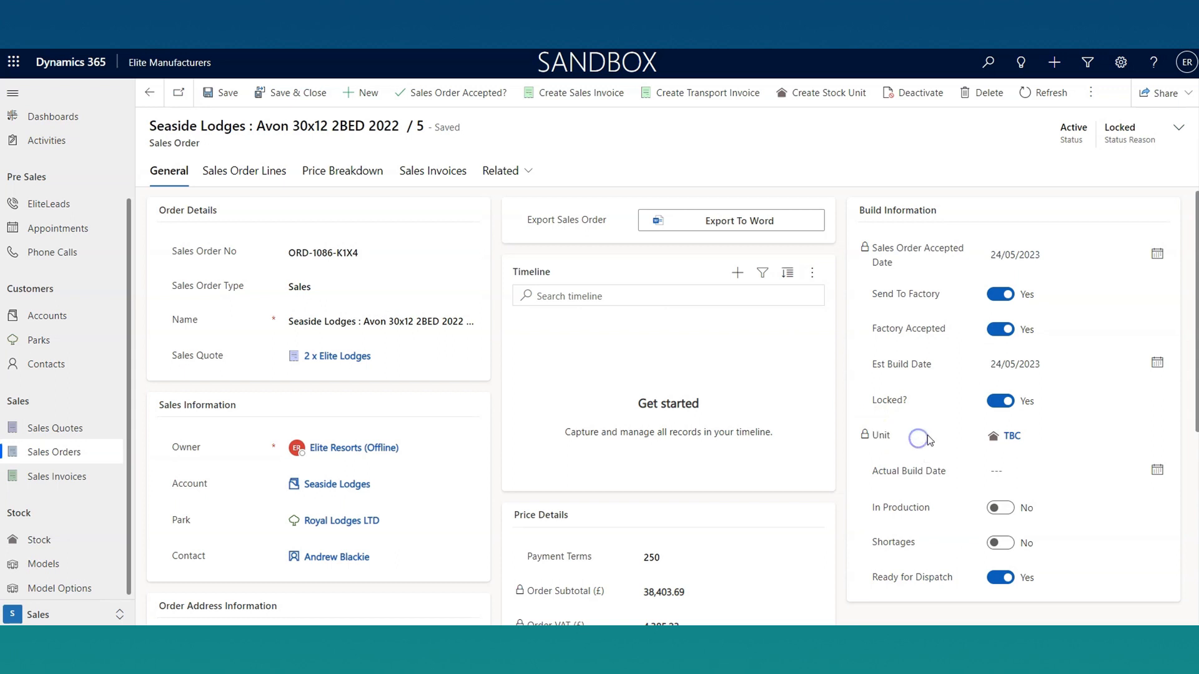
{"action": "left_click", "coordinate": [1009, 437]}
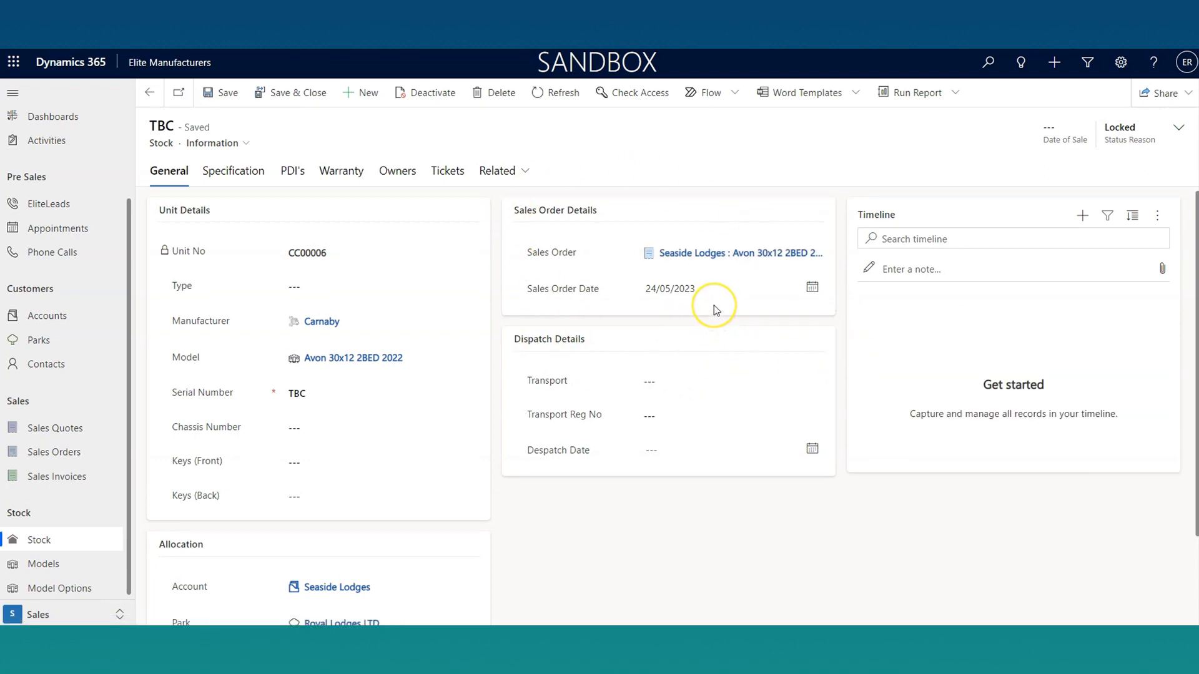
{"action": "left_click", "coordinate": [749, 375]}
{"action": "scroll", "coordinate": [260, 413], "scroll_direction": "down", "scroll_amount": 2}
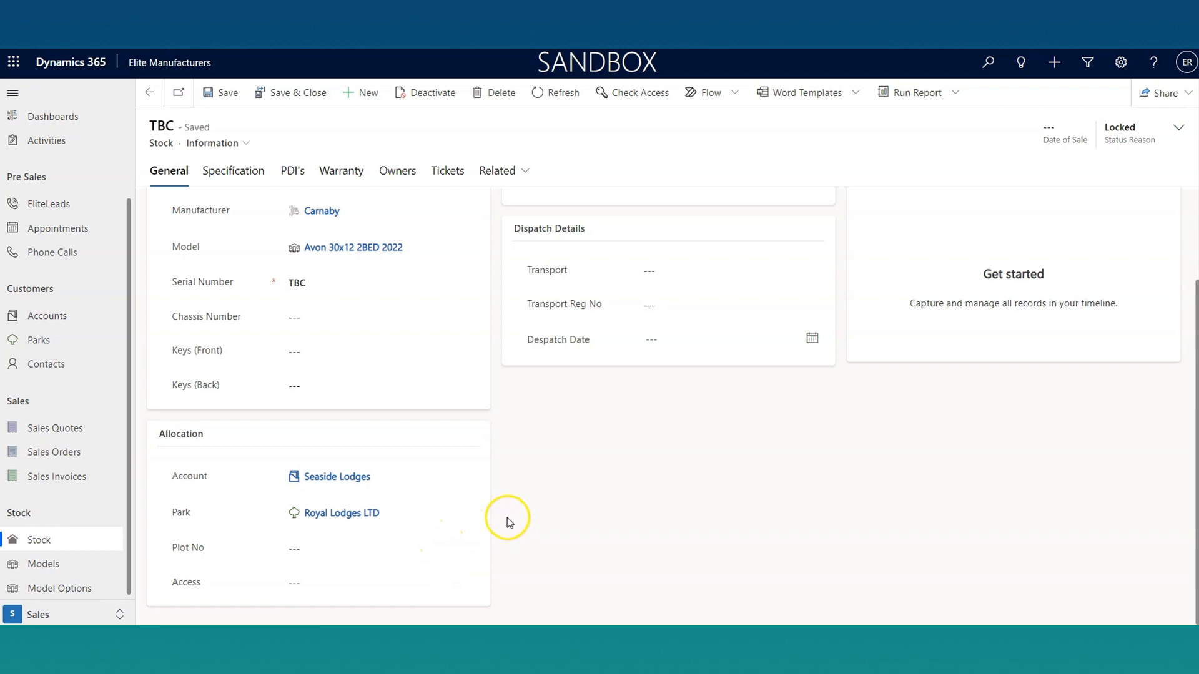
{"action": "scroll", "coordinate": [507, 504], "scroll_direction": "up", "scroll_amount": 2}
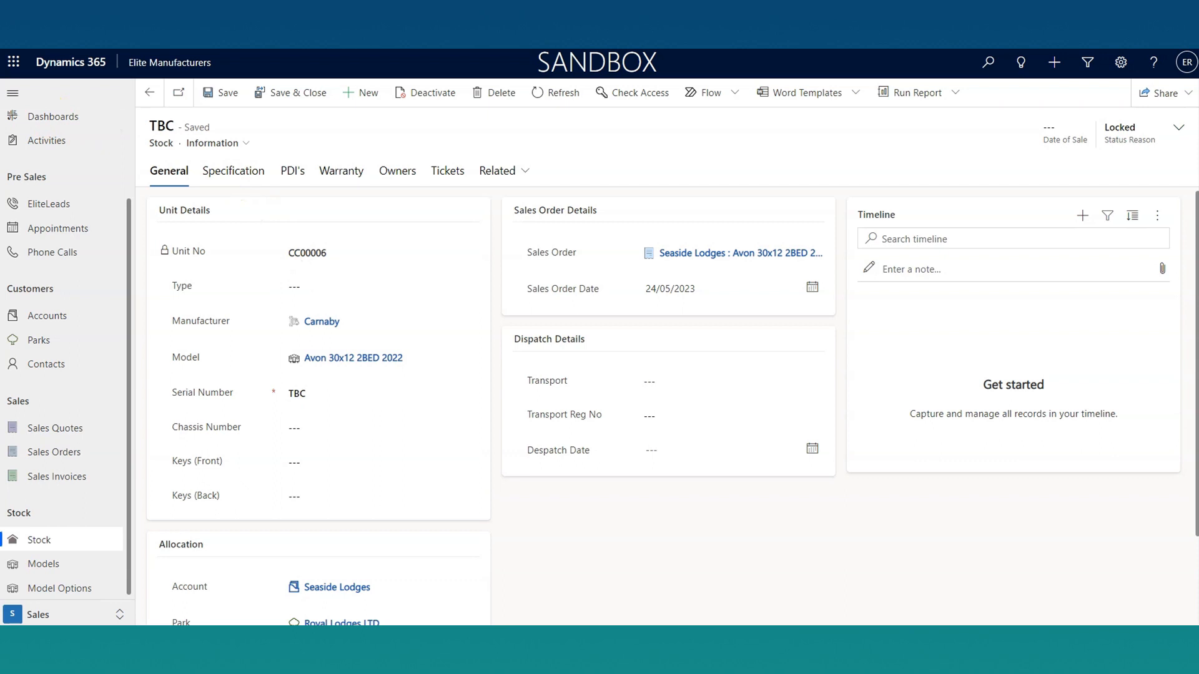
Step: Set the unit's Despatch Date to 24/05/2023 and save the stock record
{"action": "left_click", "coordinate": [700, 448]}
{"action": "left_click", "coordinate": [718, 381]}
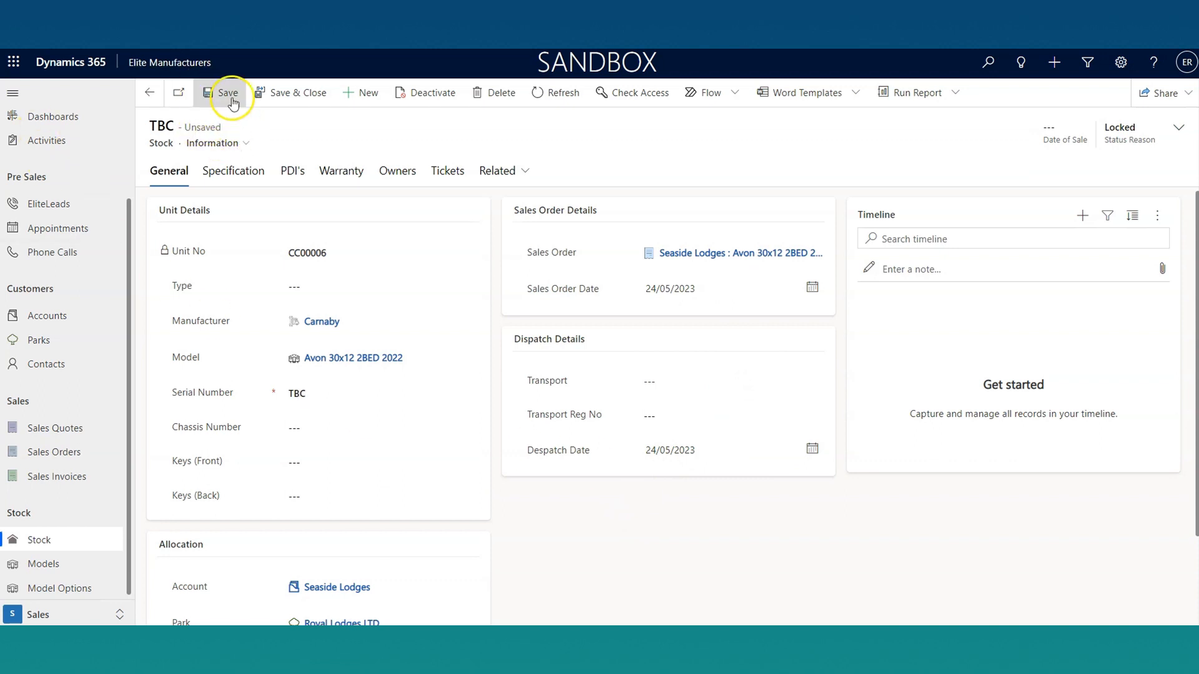
{"action": "left_click", "coordinate": [232, 103]}
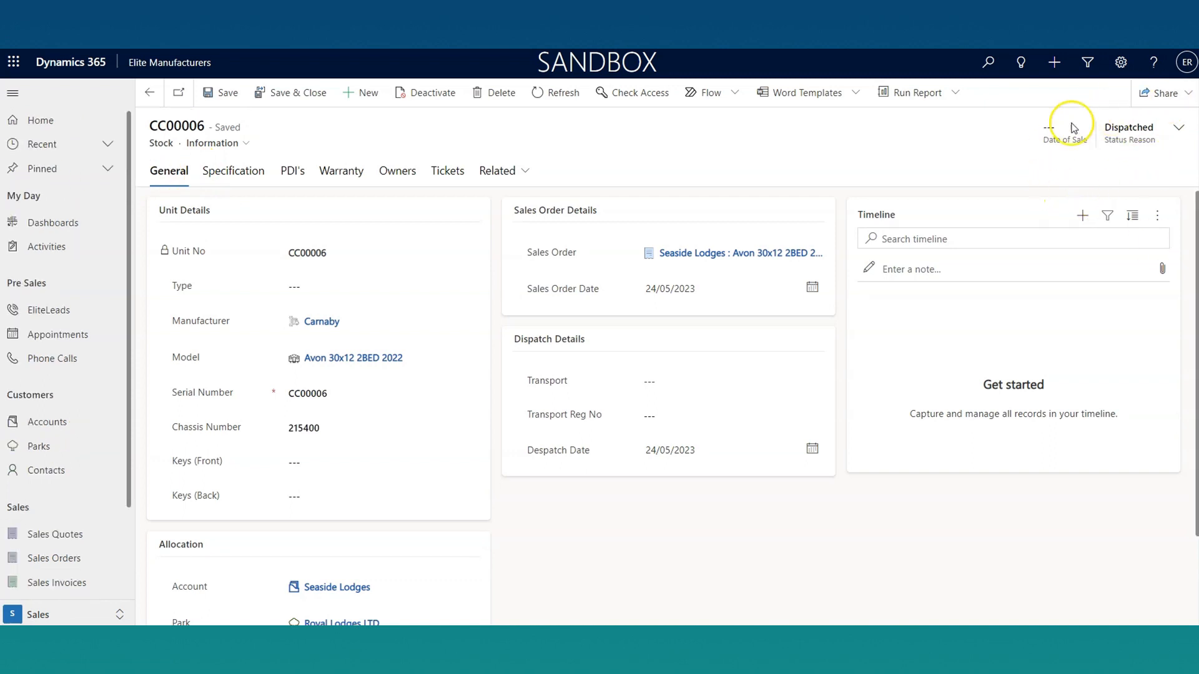
Step: Open the Park PDI linked to the dispatched unit and show its PDI Detail entries
{"action": "left_click", "coordinate": [293, 170]}
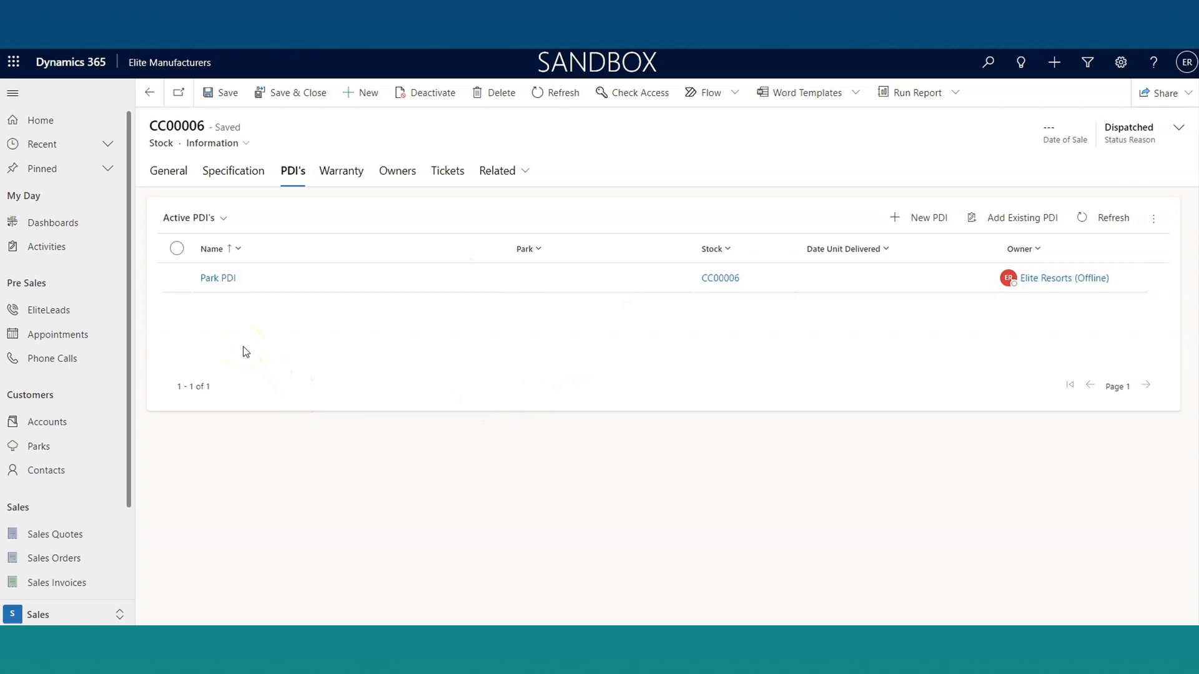
{"action": "left_click", "coordinate": [232, 278]}
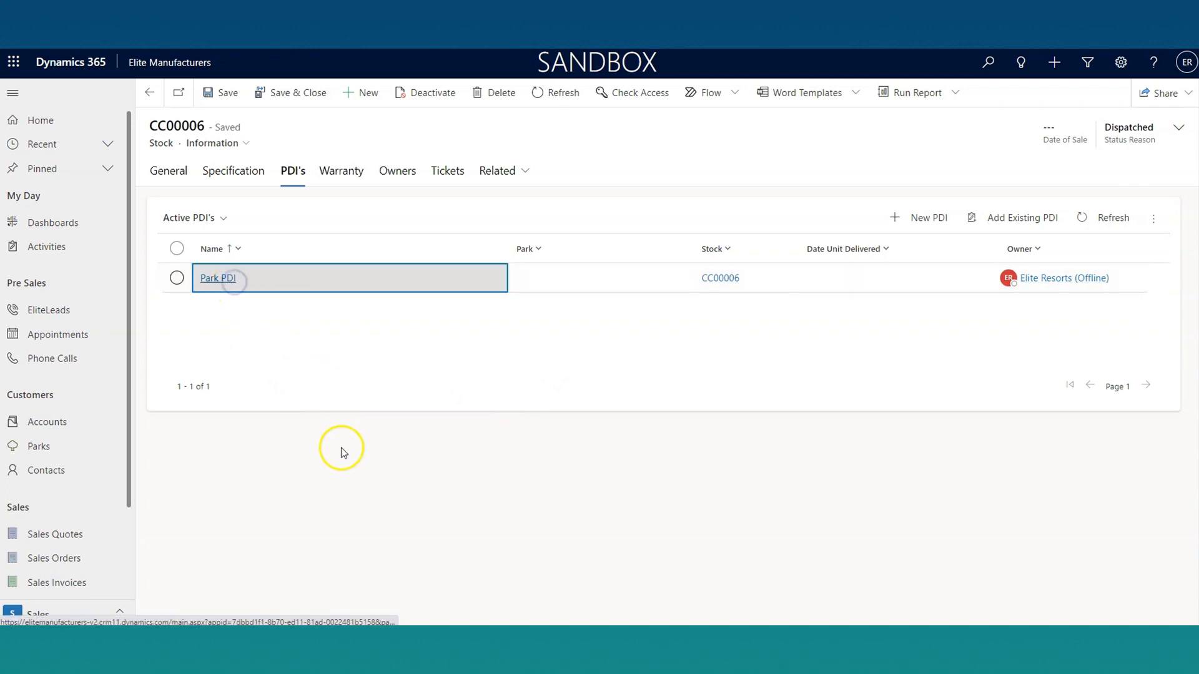
{"action": "left_click", "coordinate": [273, 178]}
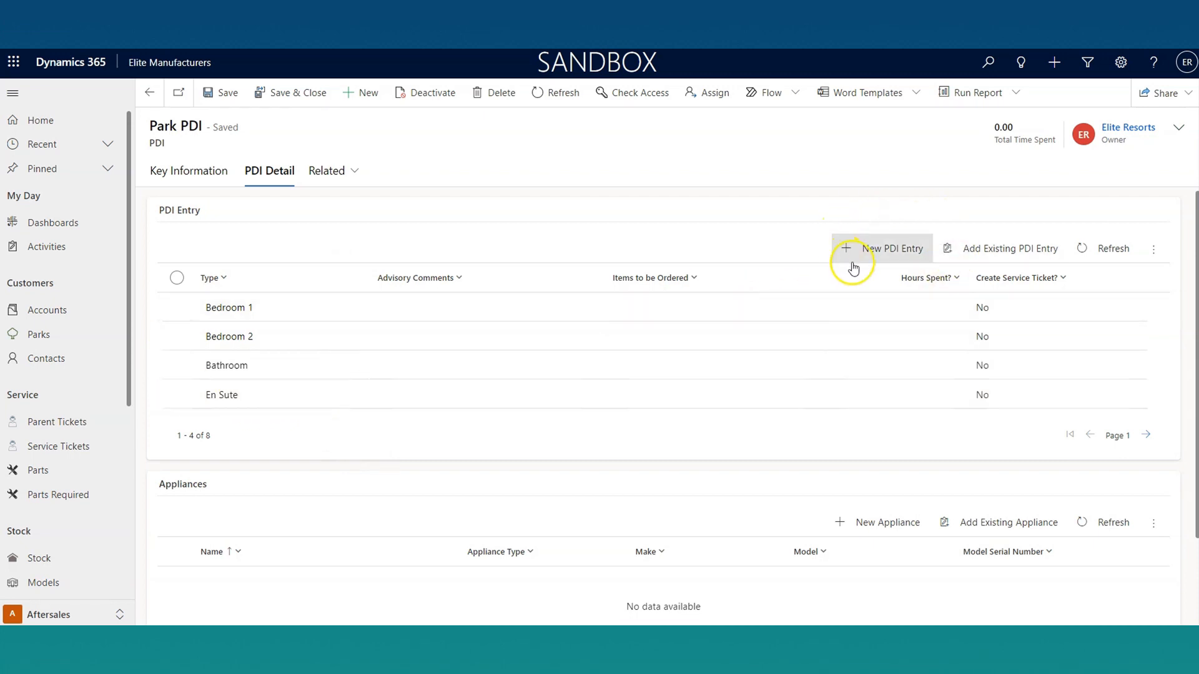
Step: Open the Bedroom 1 PDI entry and examine its Additional Comments and Image fields
{"action": "double_click", "coordinate": [225, 312]}
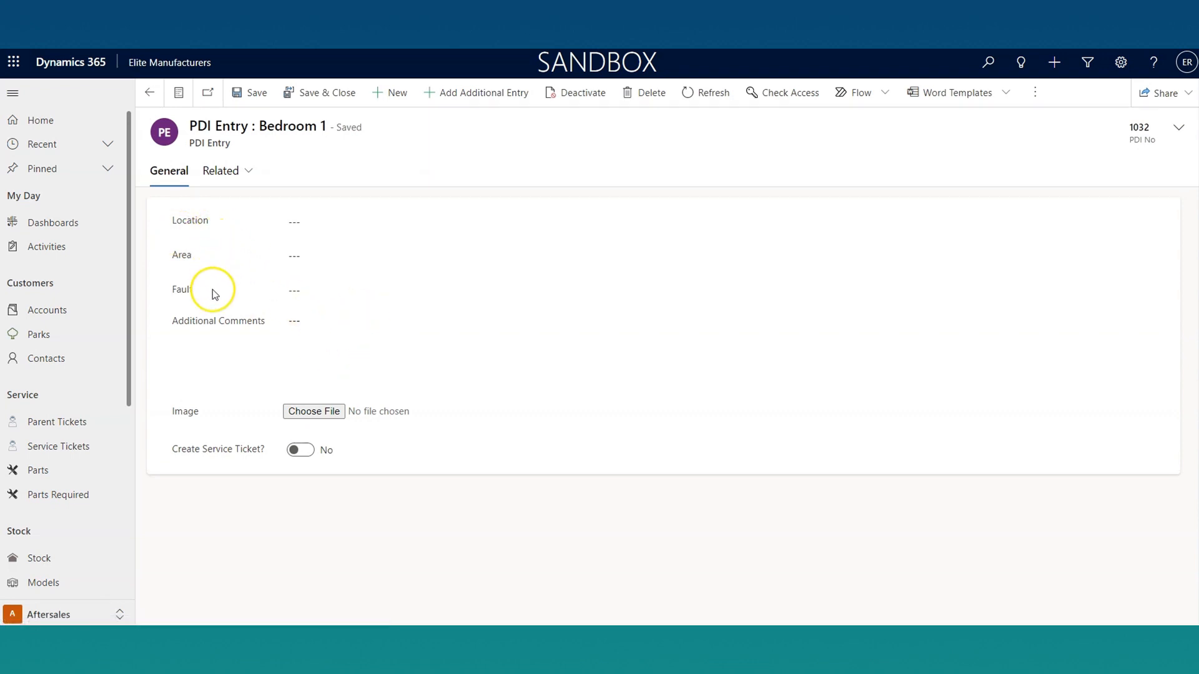
{"action": "left_click", "coordinate": [313, 351]}
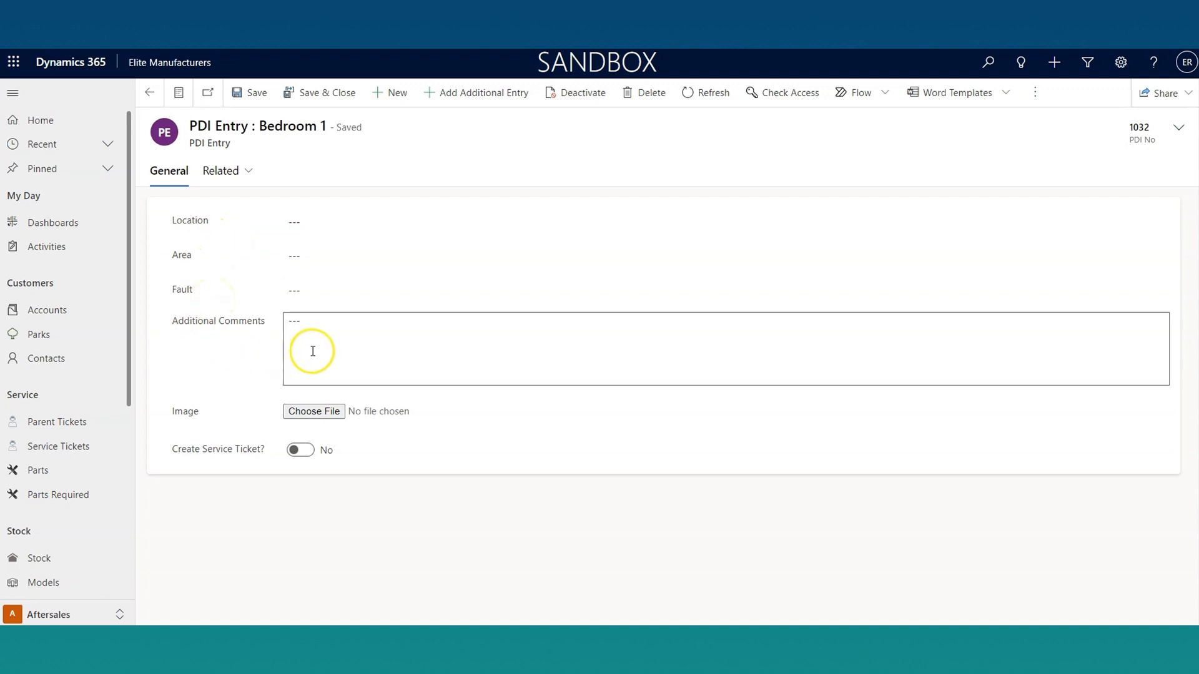
{"action": "left_click", "coordinate": [321, 419]}
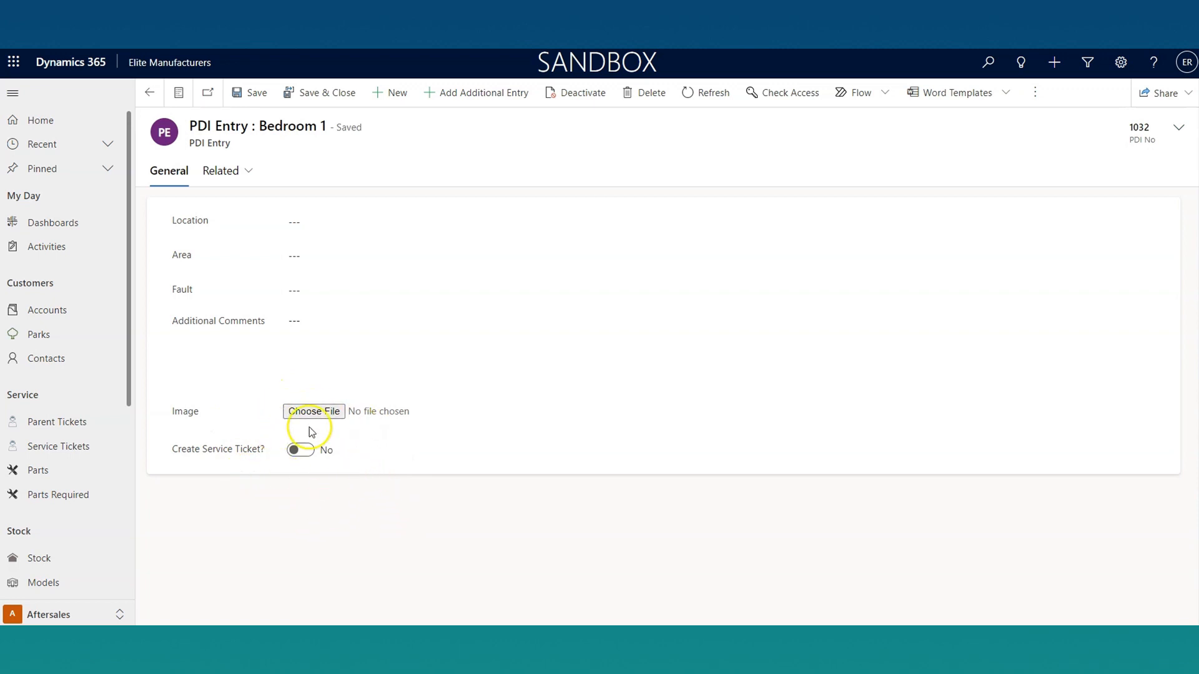
Step: Return to the Park PDI, open a new appliance form to view the Appliance Type options, and leave it unsaved
{"action": "left_click", "coordinate": [150, 94]}
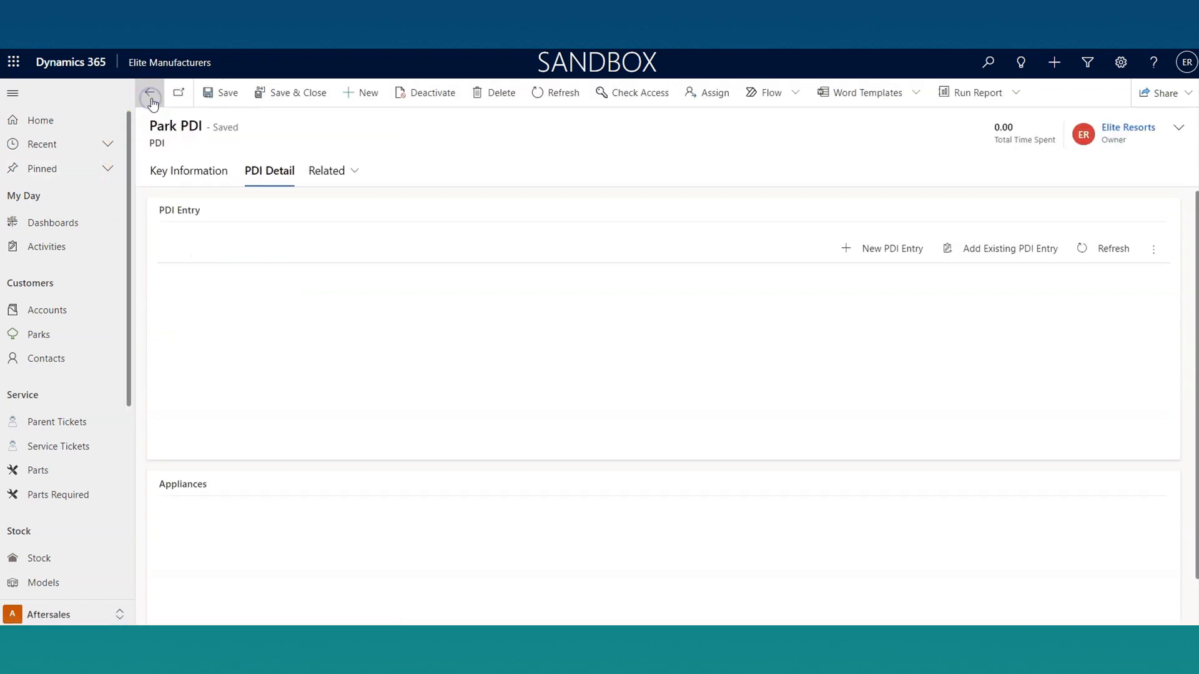
{"action": "scroll", "coordinate": [493, 425], "scroll_direction": "down", "scroll_amount": 2}
{"action": "left_click", "coordinate": [884, 416]}
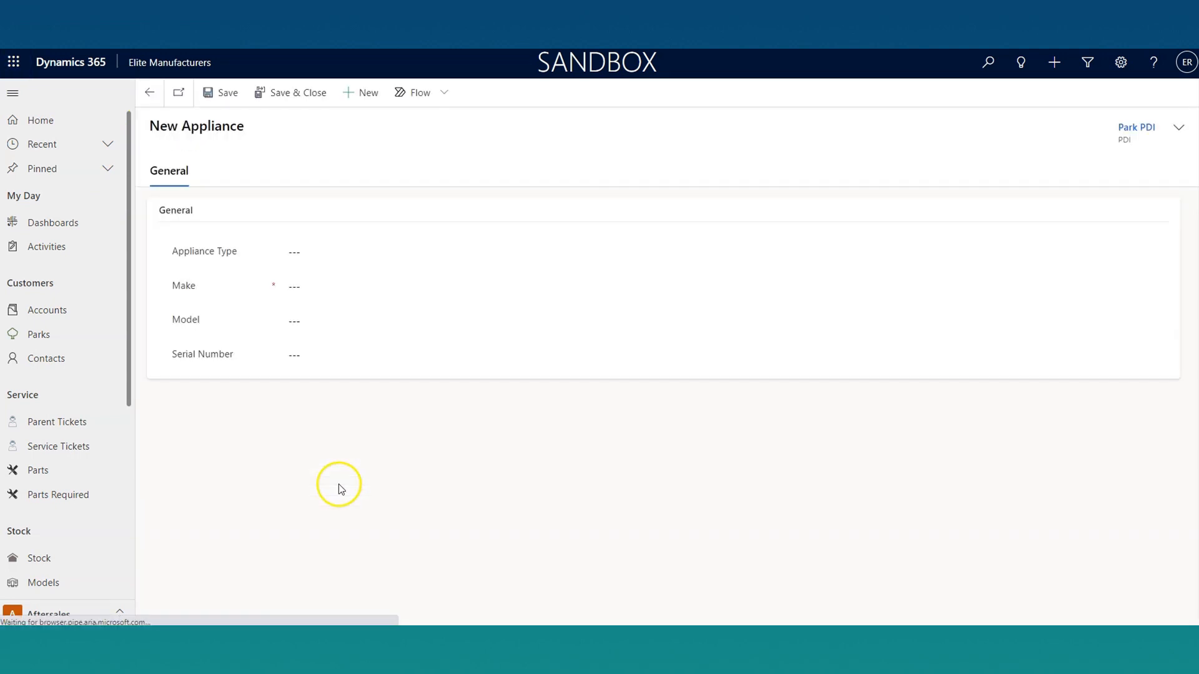
{"action": "left_click", "coordinate": [342, 259]}
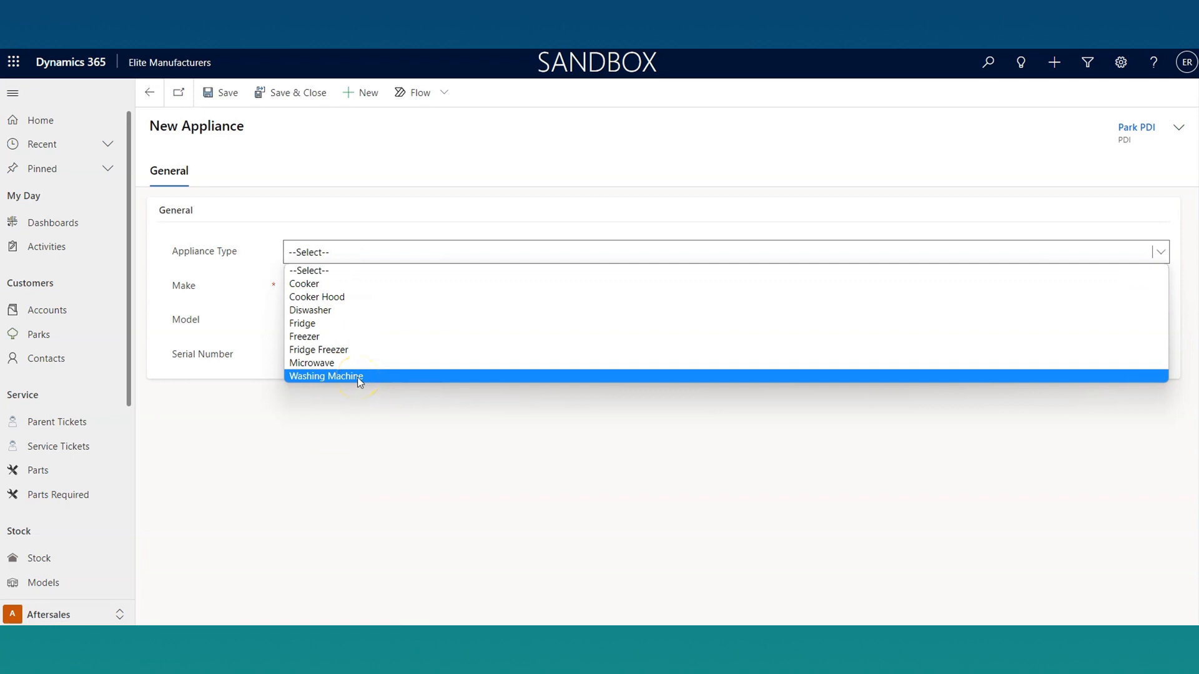
{"action": "left_click", "coordinate": [150, 93]}
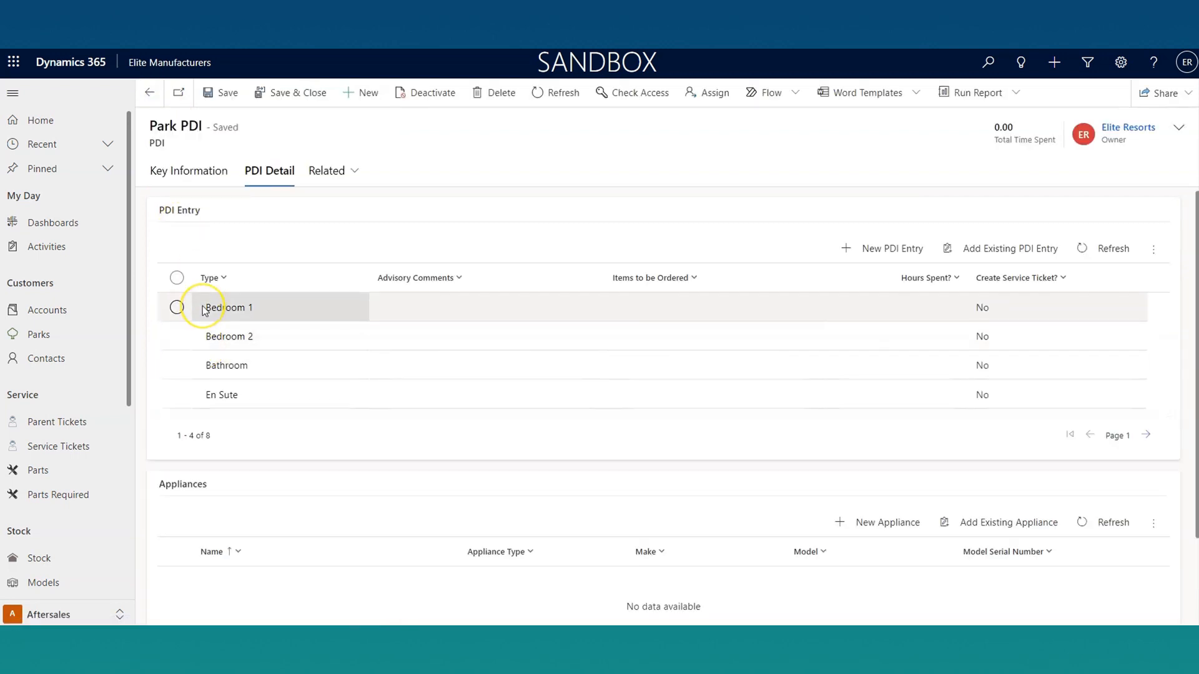
Step: Go back to the dispatched unit's stock record and review its warranty expiry dates and tickets
{"action": "left_click", "coordinate": [149, 92]}
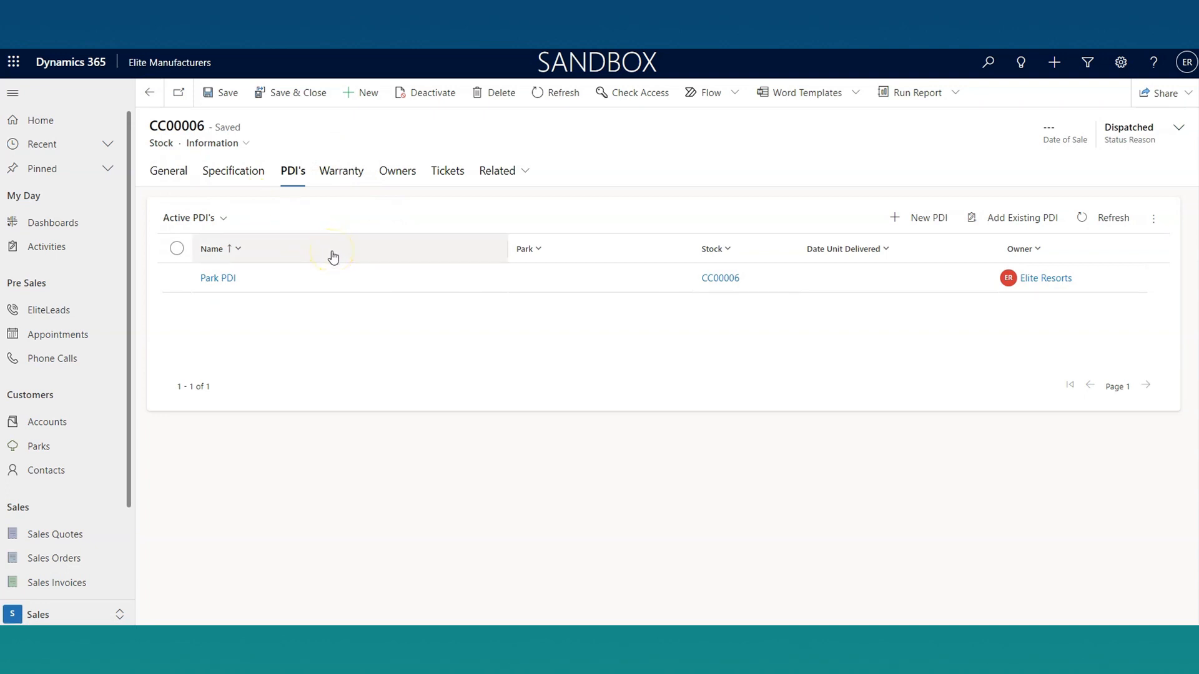
{"action": "left_click", "coordinate": [350, 172]}
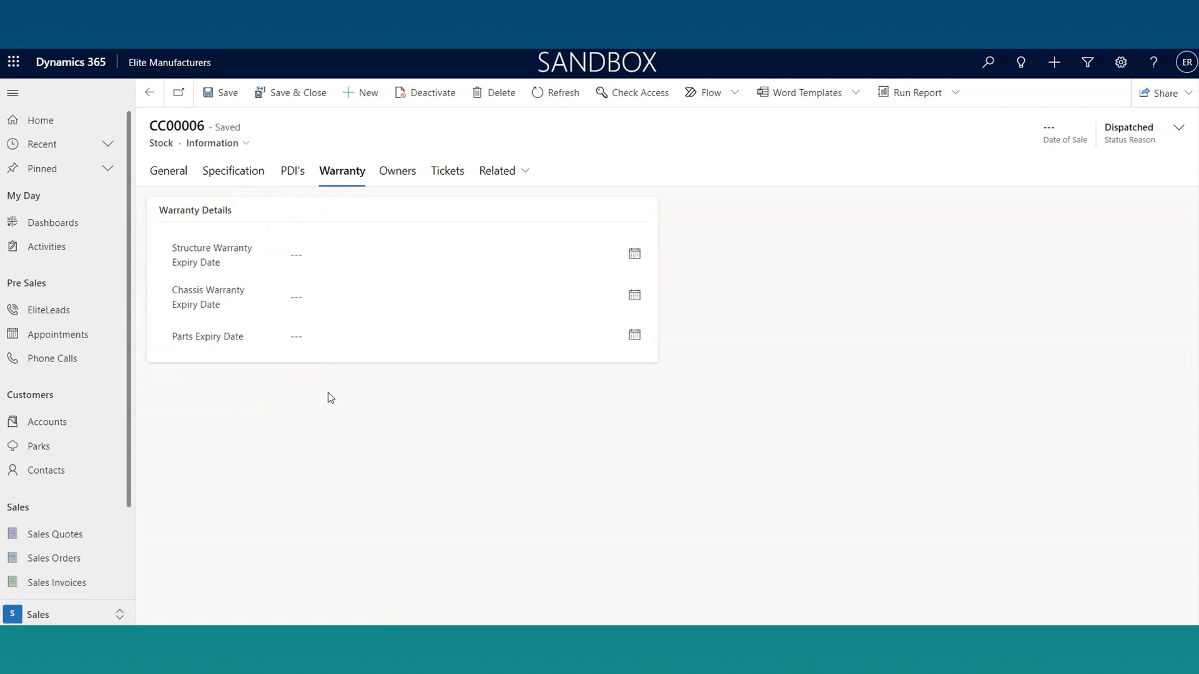
{"action": "left_click", "coordinate": [447, 172]}
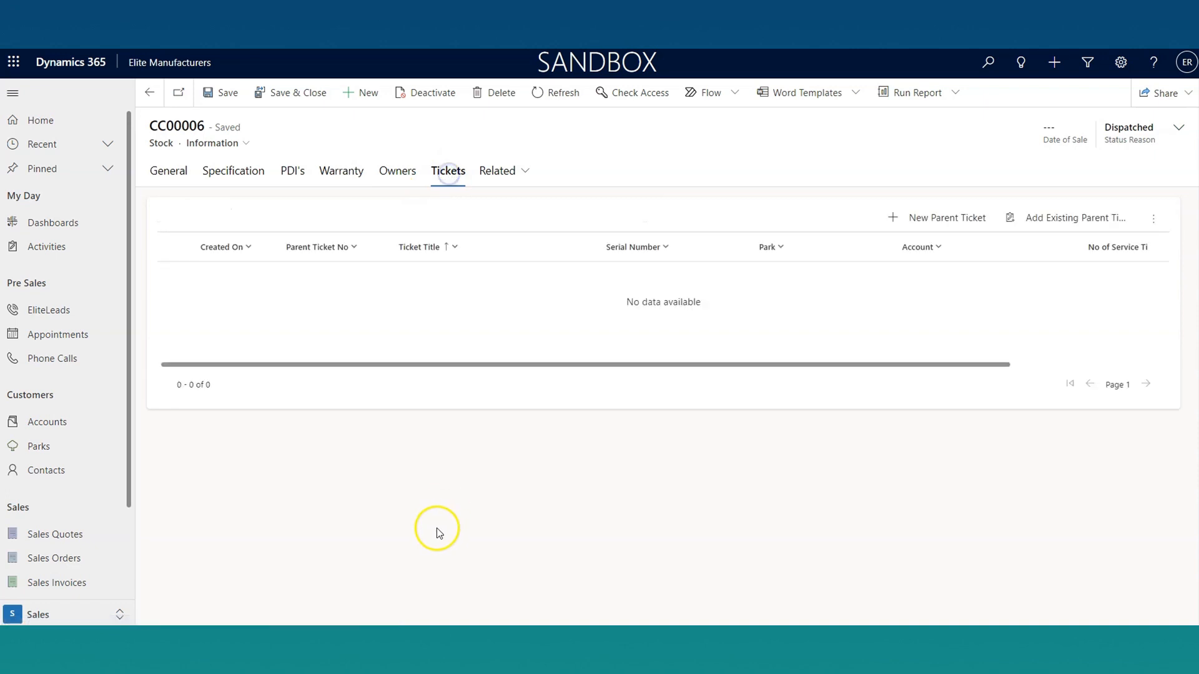
Step: Start a new parent ticket for the unit, with Elite Resorts as Person Responsible and the title "PDI Snagging items"
{"action": "left_click", "coordinate": [928, 219]}
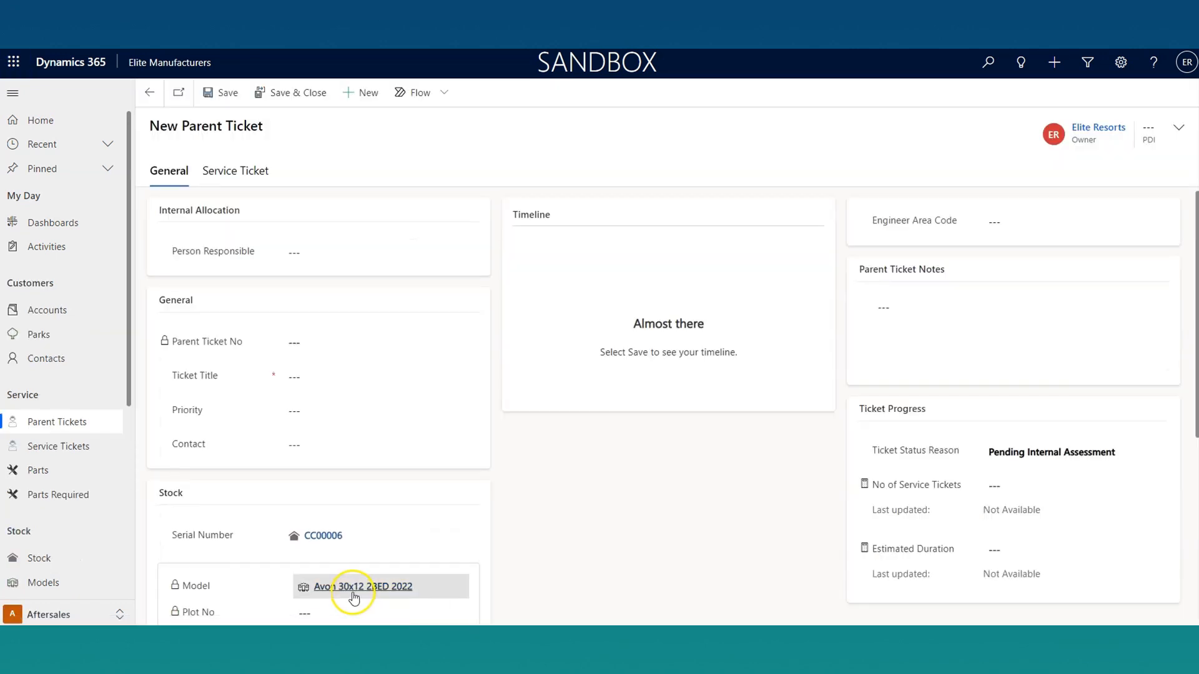
{"action": "left_click", "coordinate": [351, 445]}
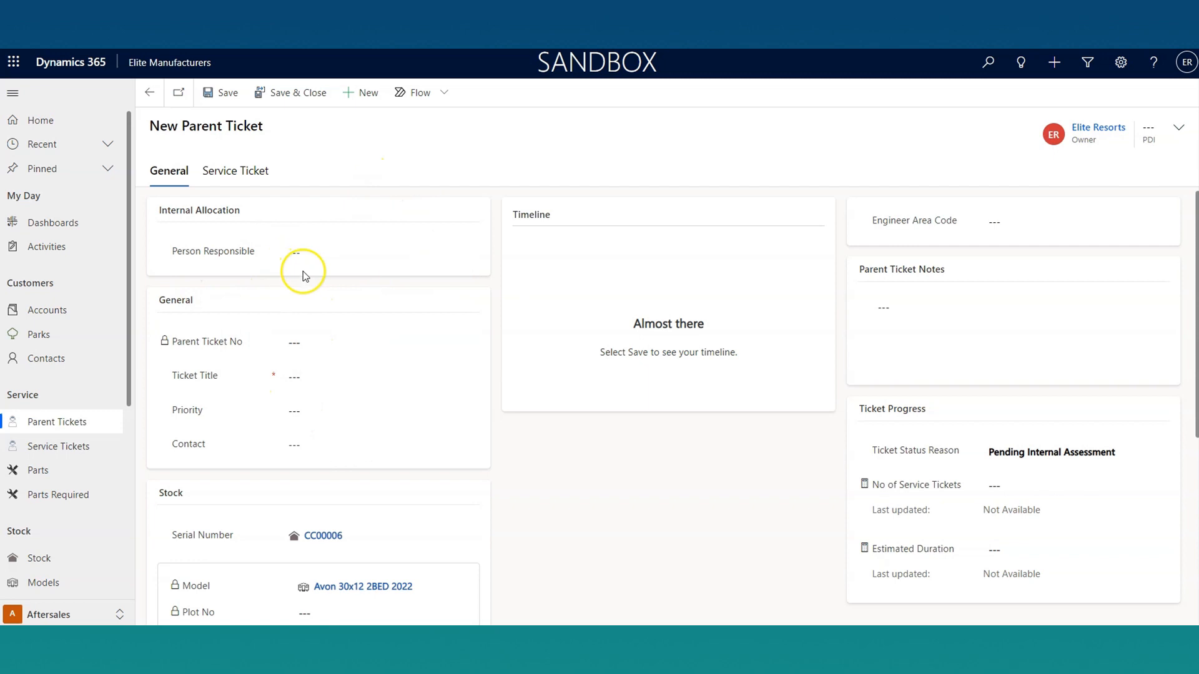
{"action": "left_click", "coordinate": [342, 251]}
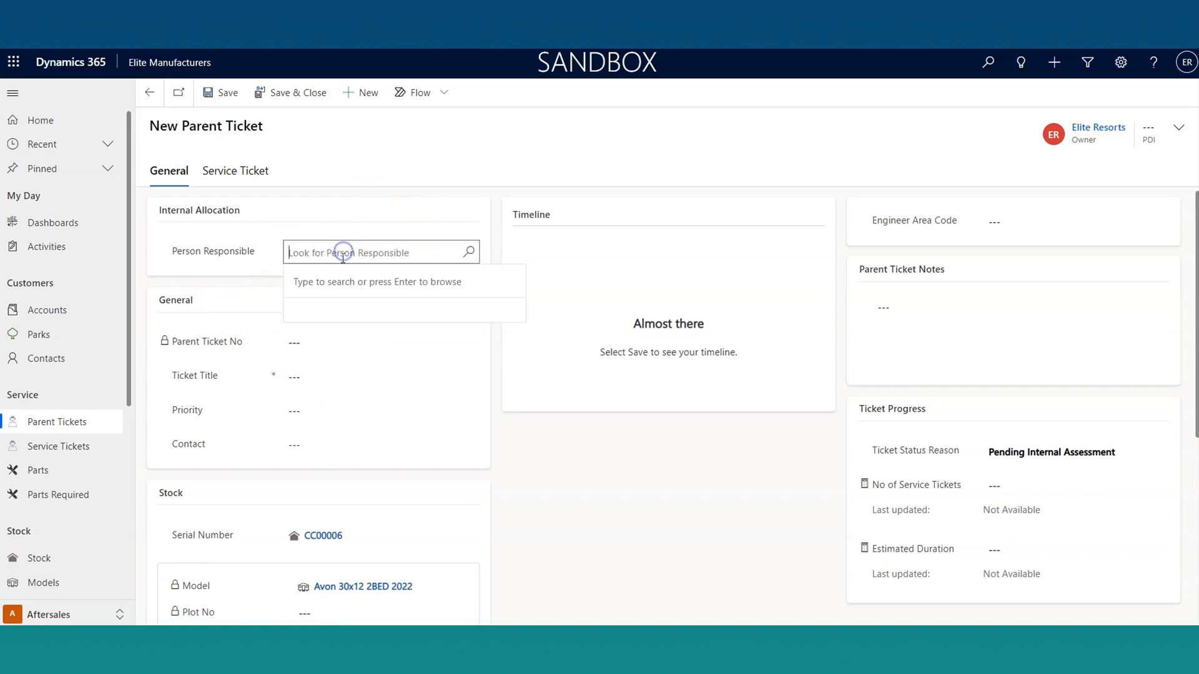
{"action": "type", "text": "elite"}
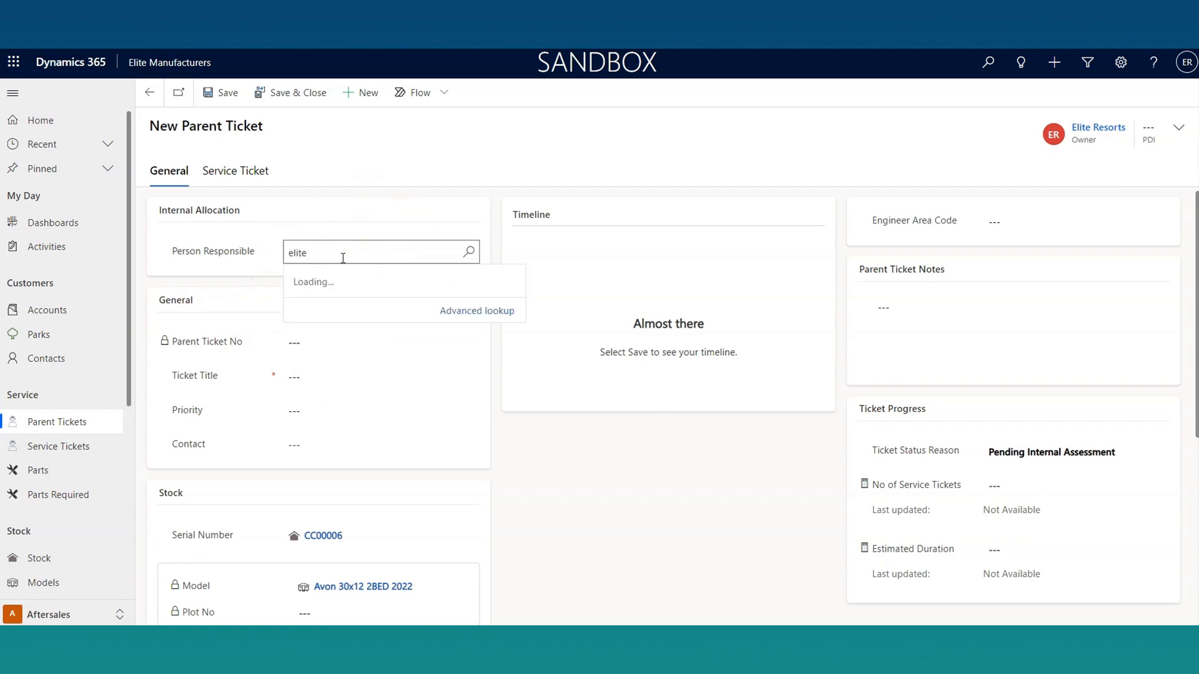
{"action": "left_click", "coordinate": [348, 348]}
{"action": "left_click", "coordinate": [346, 379]}
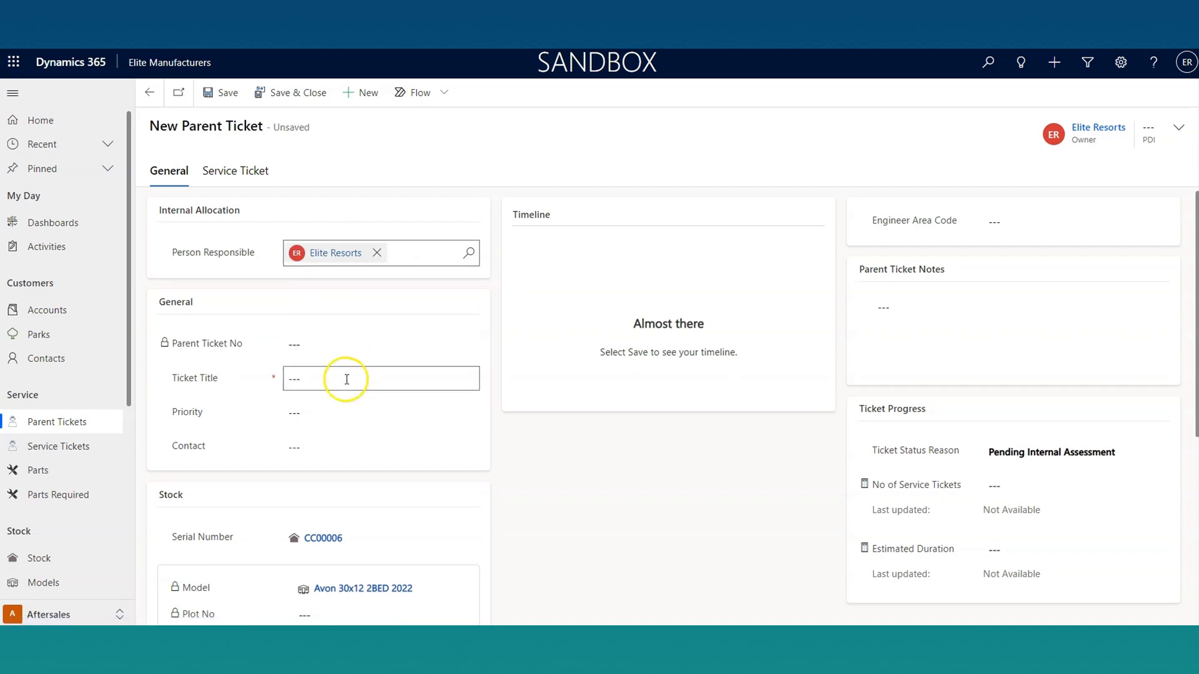
{"action": "type", "text": "PDI"}
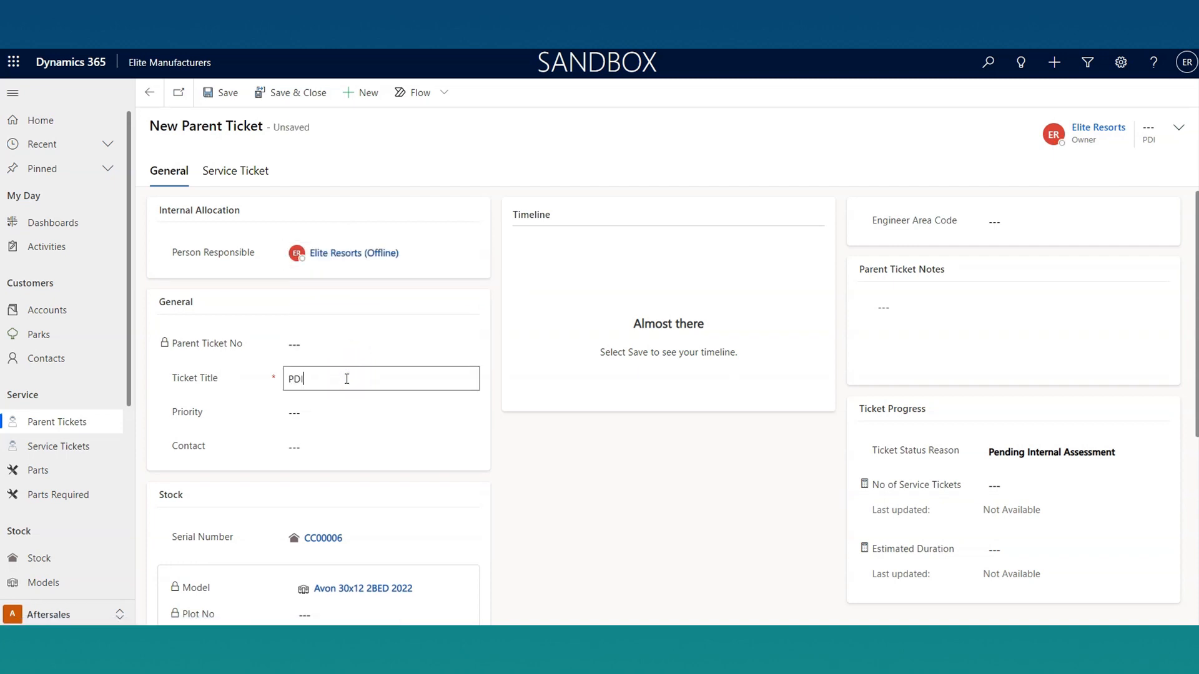
{"action": "type", "text": " Snagging Items"}
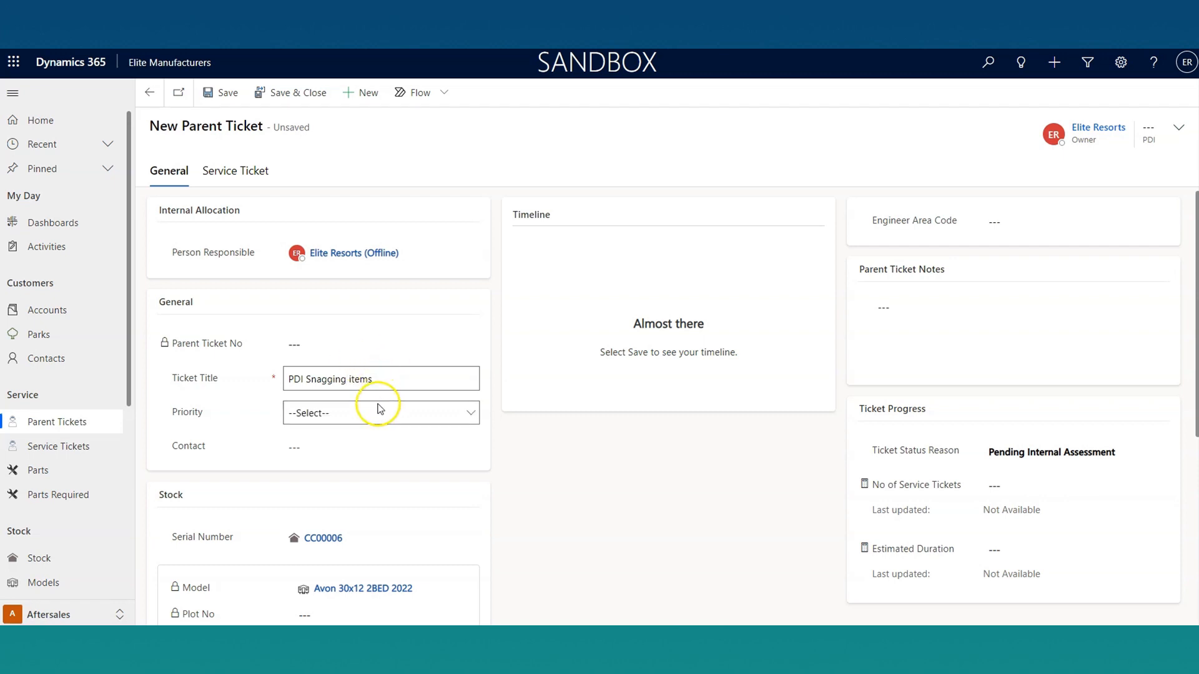
Step: Set the parent ticket's Priority to Medium and pick the customer's contact in the Contact field
{"action": "left_click", "coordinate": [369, 422]}
{"action": "left_click", "coordinate": [356, 458]}
{"action": "left_click", "coordinate": [471, 447]}
{"action": "left_click", "coordinate": [632, 486]}
{"action": "left_click", "coordinate": [462, 448]}
{"action": "left_click", "coordinate": [392, 500]}
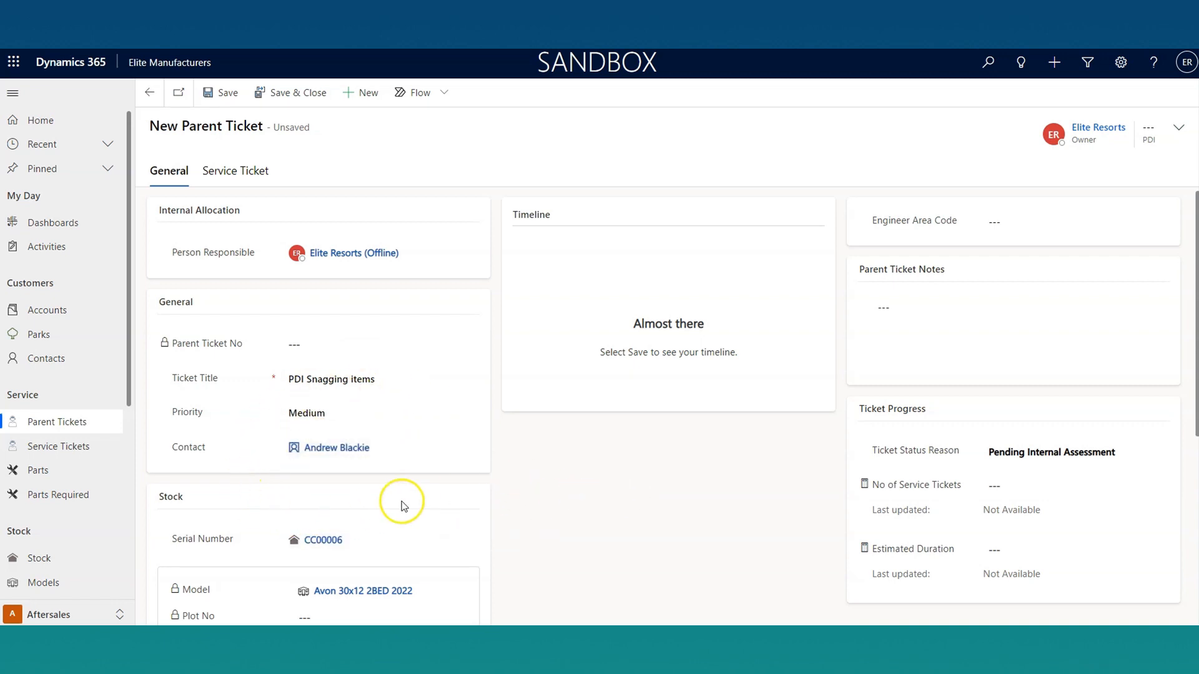
Step: Check the ticket's stock and warranty details, enter "PDI Snagging Notes" as the Parent Ticket Notes and save the ticket
{"action": "scroll", "coordinate": [405, 501], "scroll_direction": "down", "scroll_amount": 4}
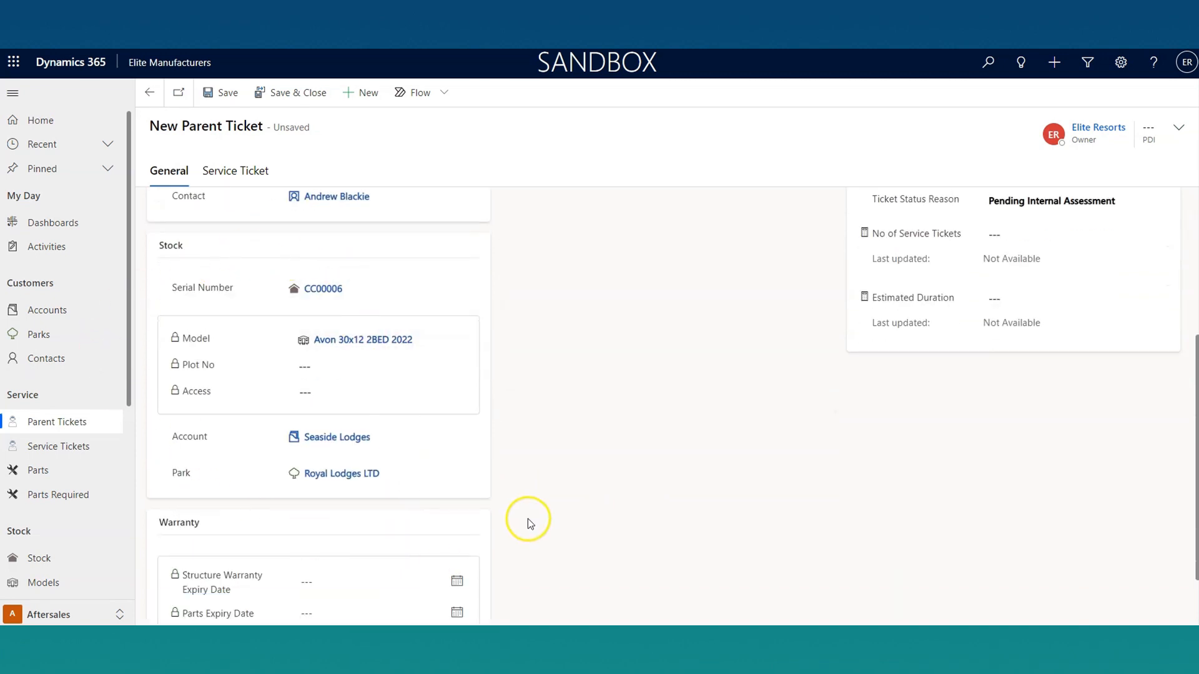
{"action": "scroll", "coordinate": [527, 518], "scroll_direction": "down", "scroll_amount": 1}
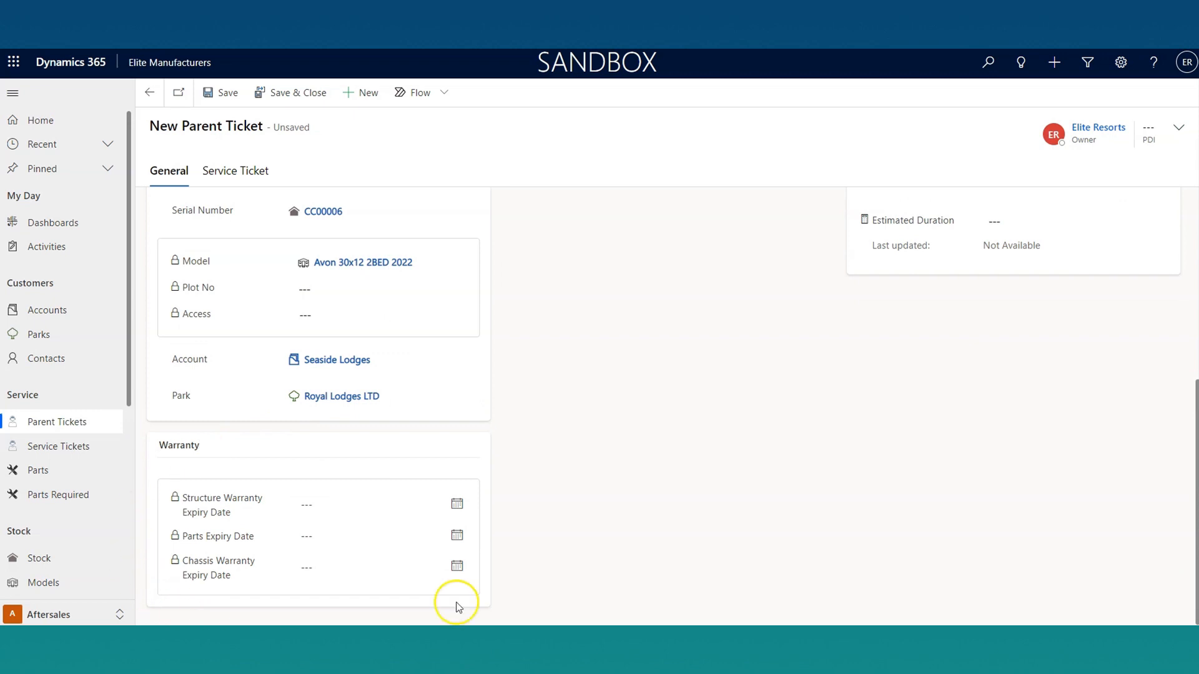
{"action": "scroll", "coordinate": [469, 540], "scroll_direction": "up", "scroll_amount": 5}
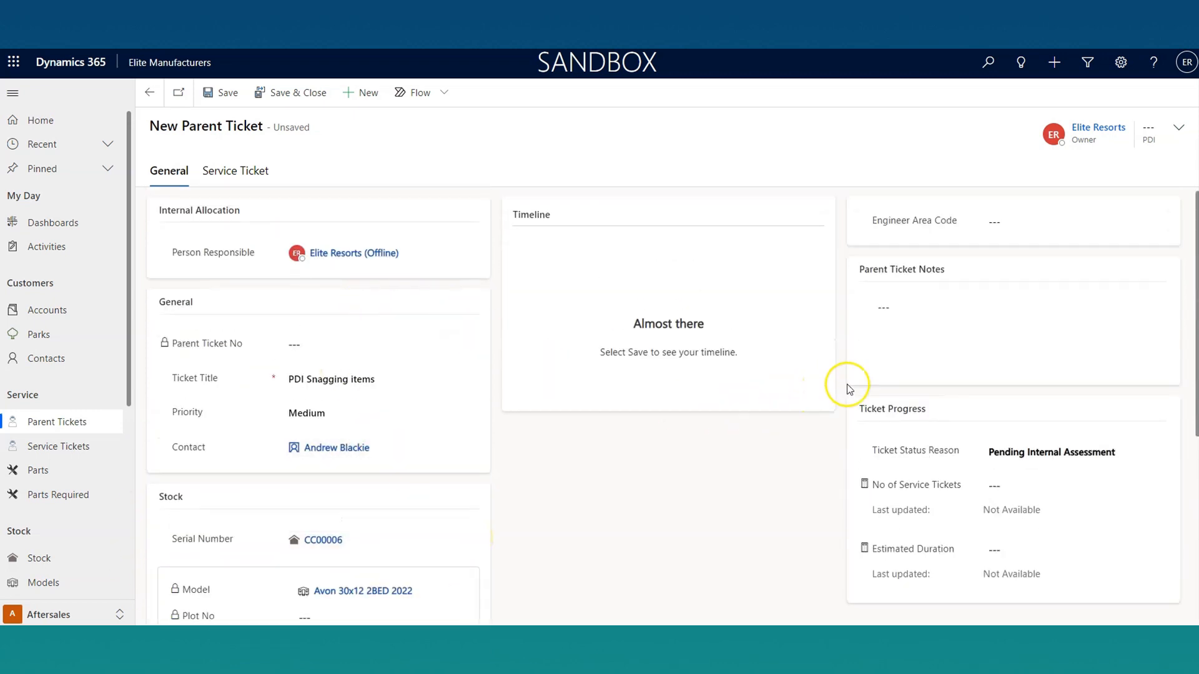
{"action": "left_click", "coordinate": [935, 344]}
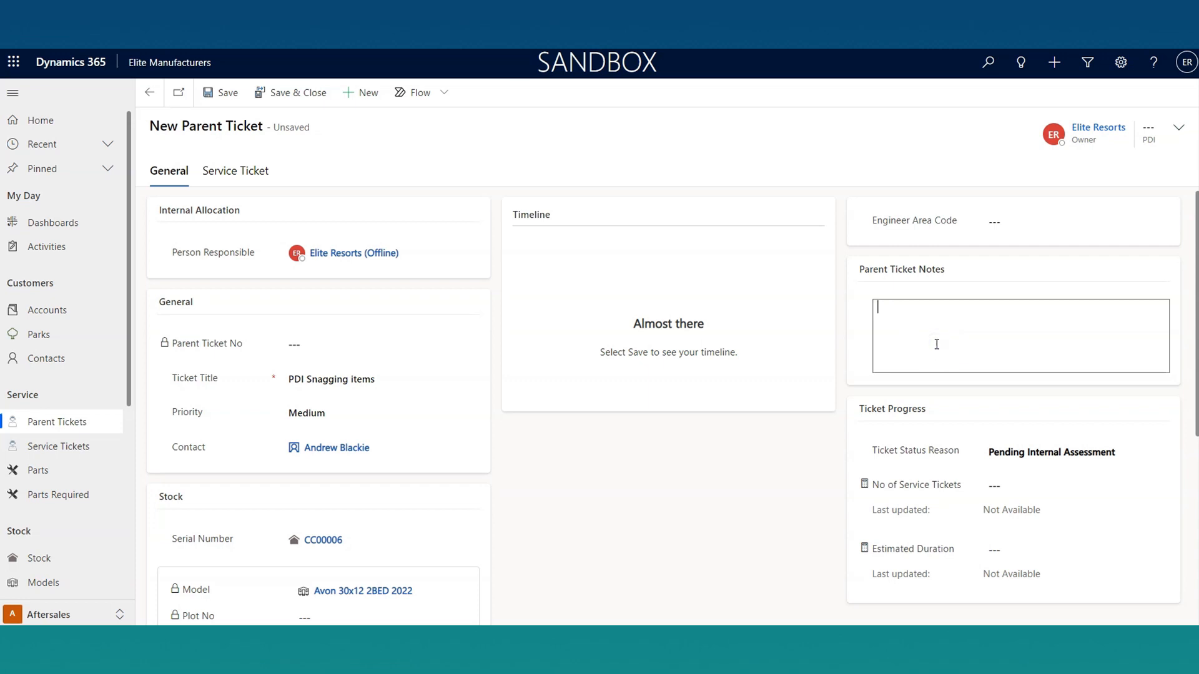
{"action": "type", "text": "PDI Snagging Notes"}
{"action": "left_click", "coordinate": [937, 341]}
{"action": "left_click", "coordinate": [216, 93]}
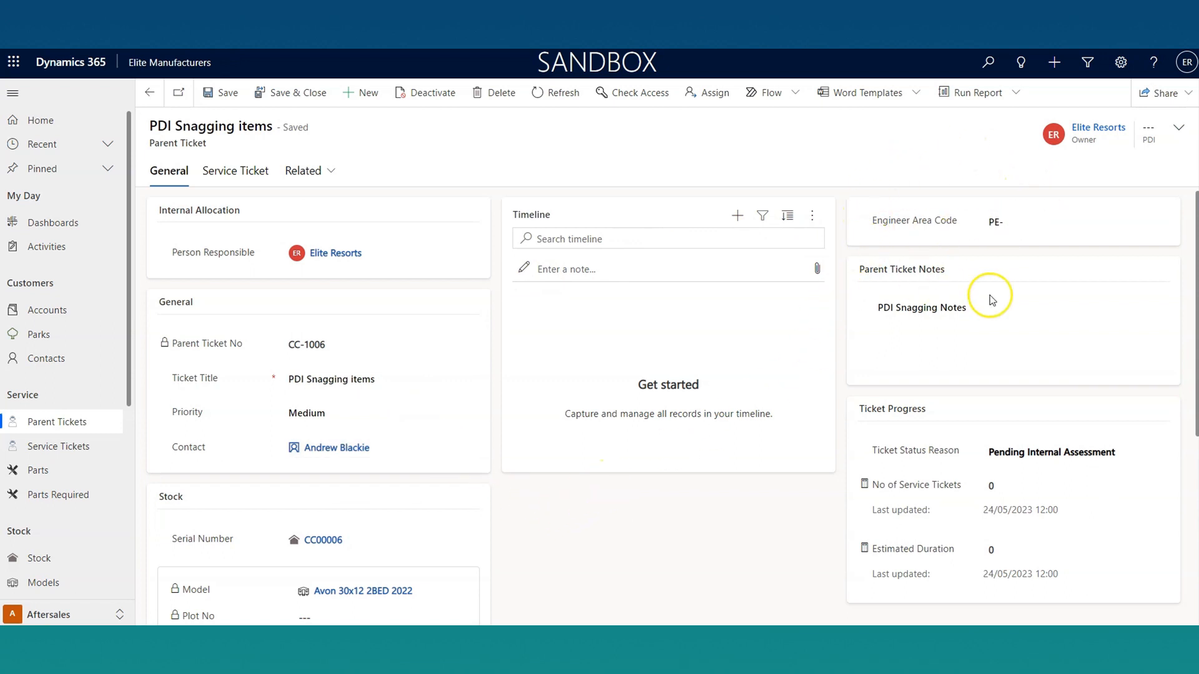
Step: Start a new service ticket under the parent ticket, titled "Broken Boiler"
{"action": "left_click", "coordinate": [244, 174]}
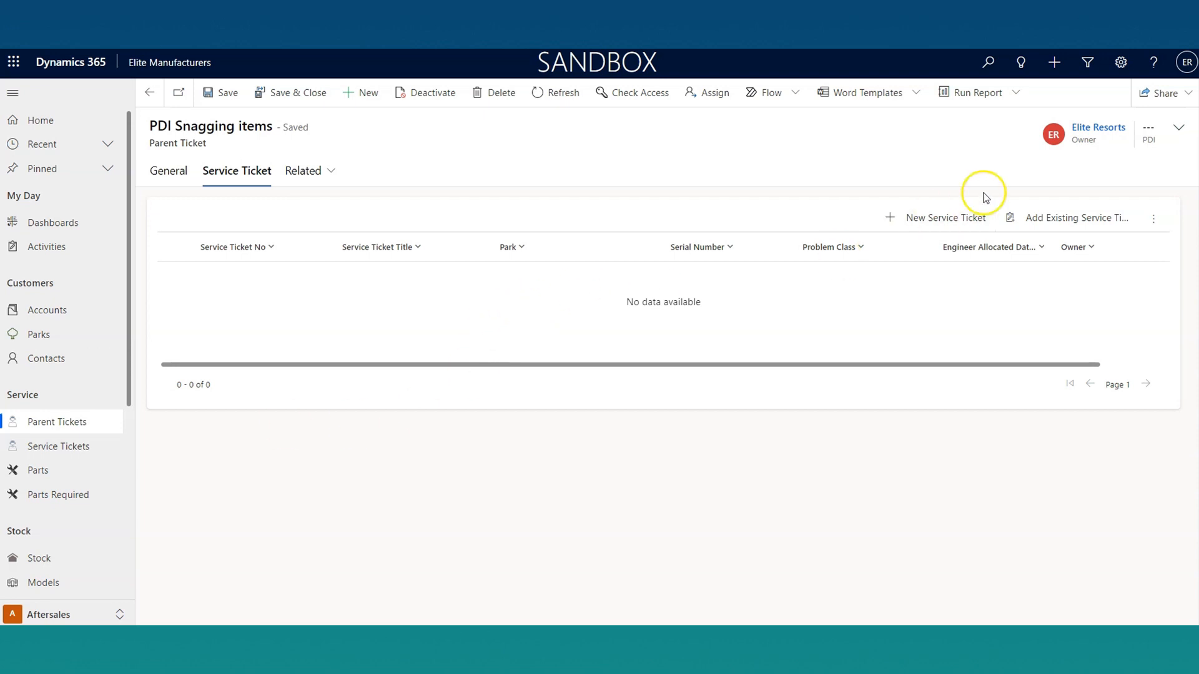
{"action": "left_click", "coordinate": [951, 218]}
{"action": "left_click", "coordinate": [343, 285]}
{"action": "type", "text": "Broken Boiler"}
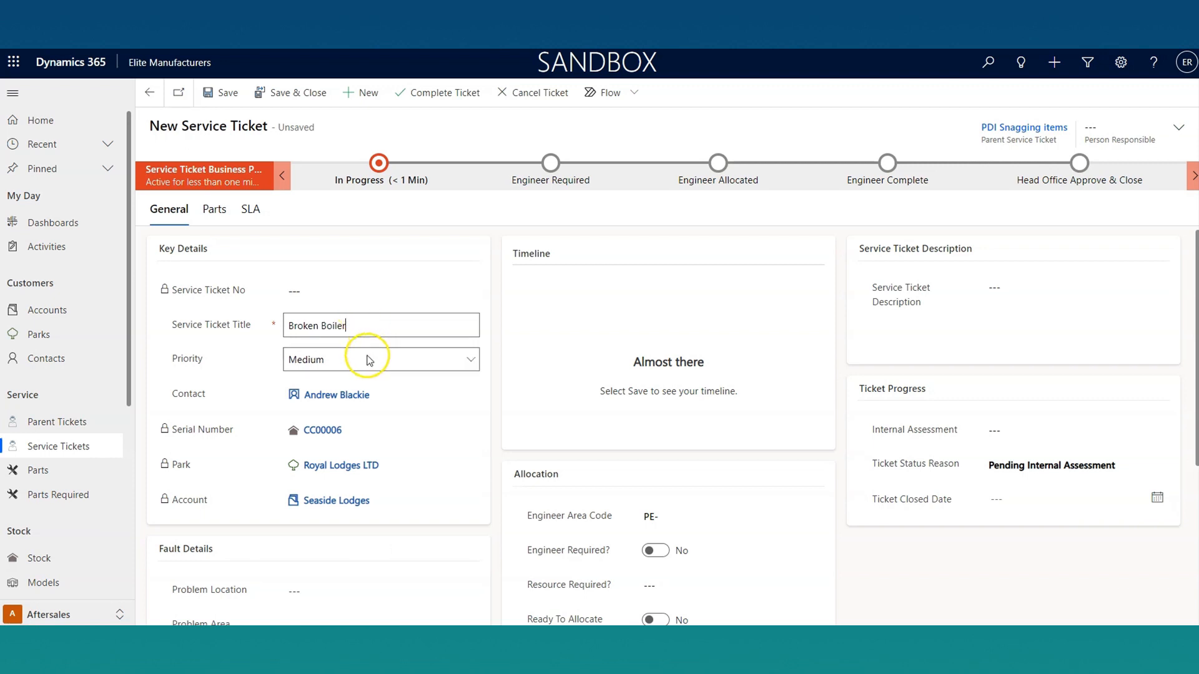
Step: Set the service ticket's fault details to Problem Location Hallway, Problem Area Boiler and Problem Fault Broken
{"action": "scroll", "coordinate": [378, 375], "scroll_direction": "down", "scroll_amount": 4}
{"action": "left_click", "coordinate": [467, 339]}
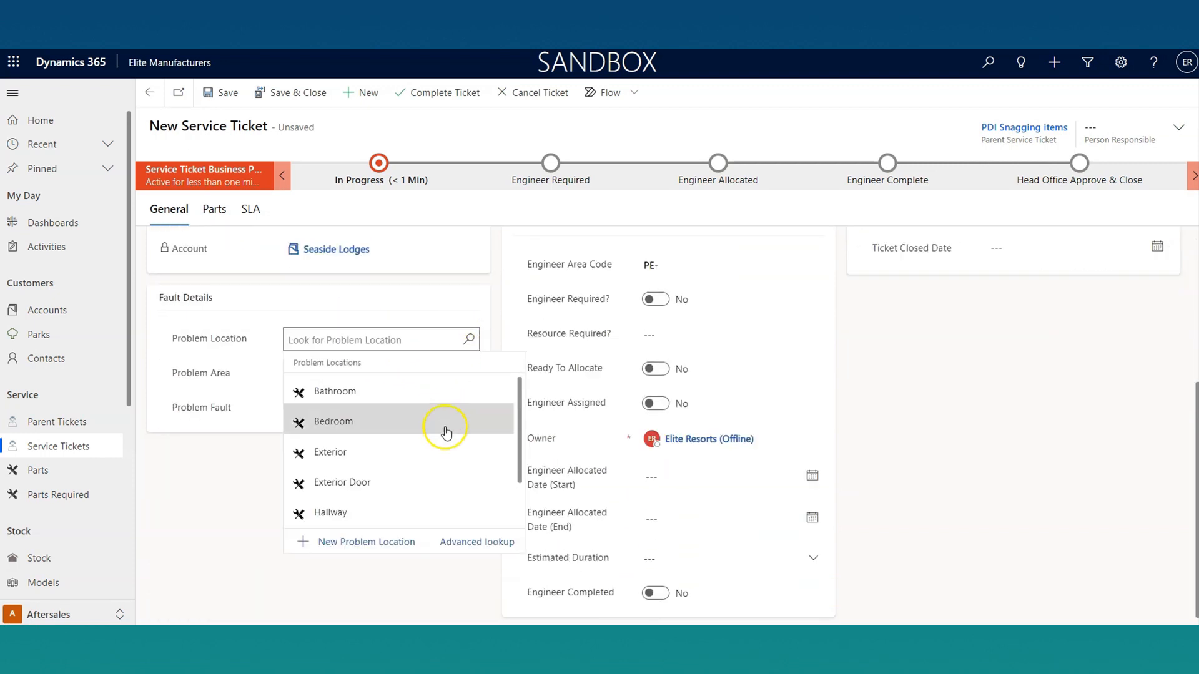
{"action": "left_click", "coordinate": [411, 502]}
{"action": "left_click", "coordinate": [471, 377]}
{"action": "scroll", "coordinate": [428, 500], "scroll_direction": "down", "scroll_amount": 2}
{"action": "scroll", "coordinate": [425, 503], "scroll_direction": "up", "scroll_amount": 2}
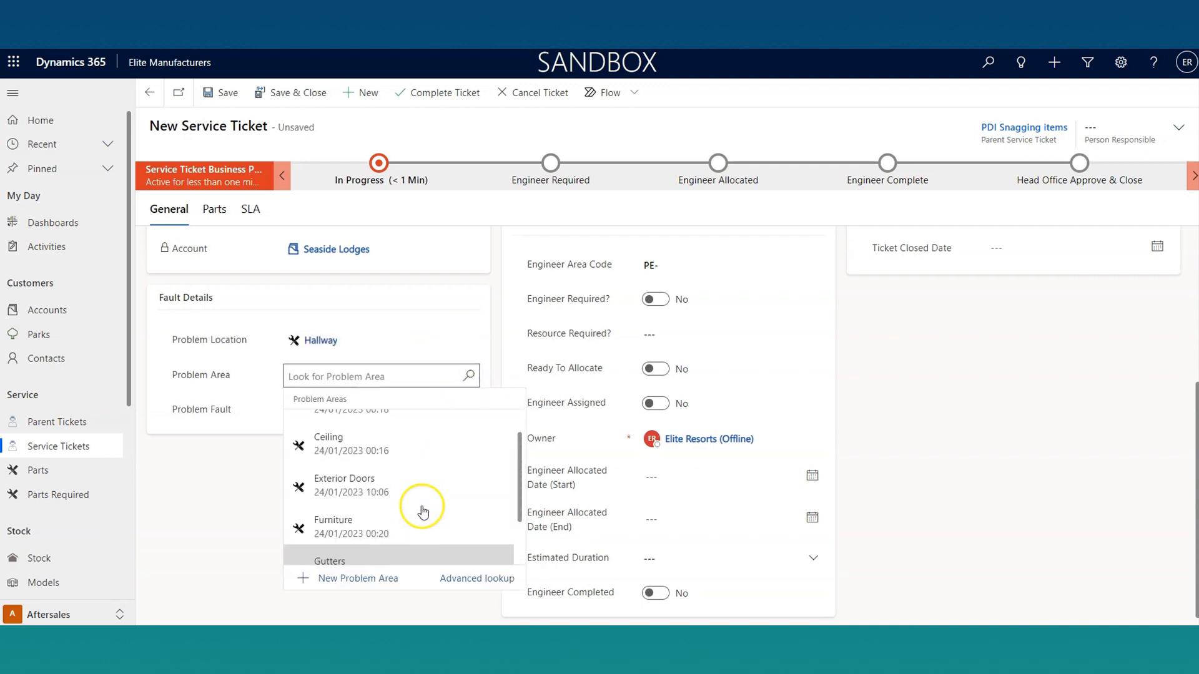
{"action": "left_click", "coordinate": [395, 441]}
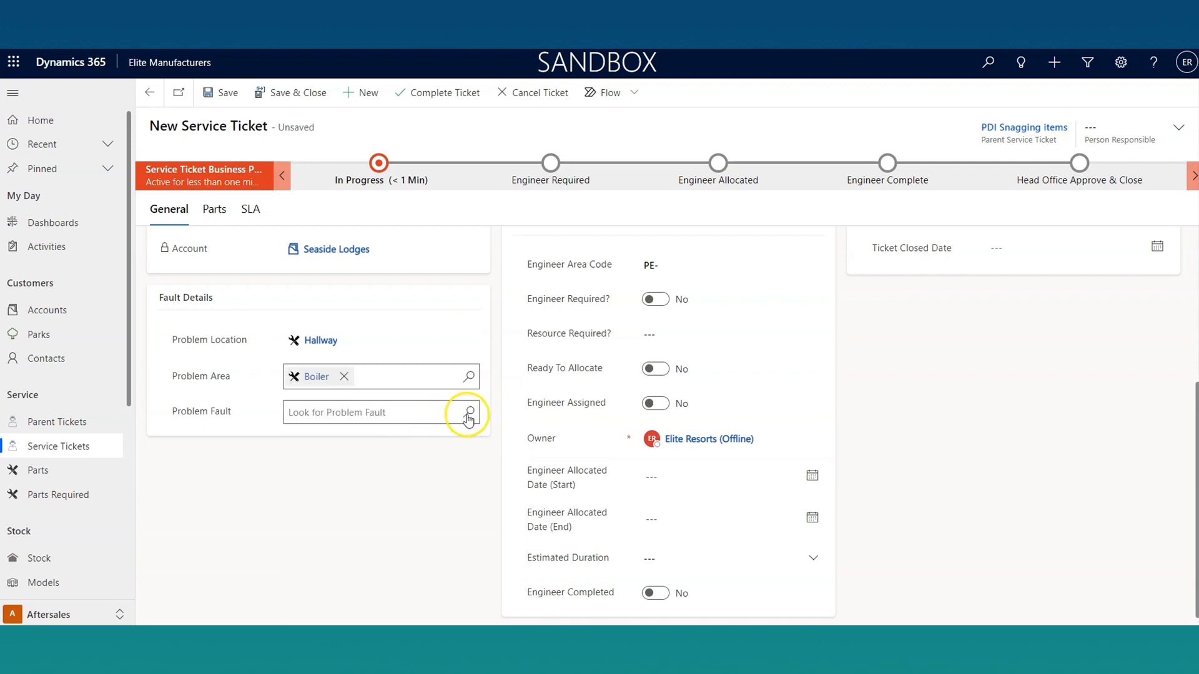
{"action": "left_click", "coordinate": [468, 412]}
{"action": "left_click", "coordinate": [437, 481]}
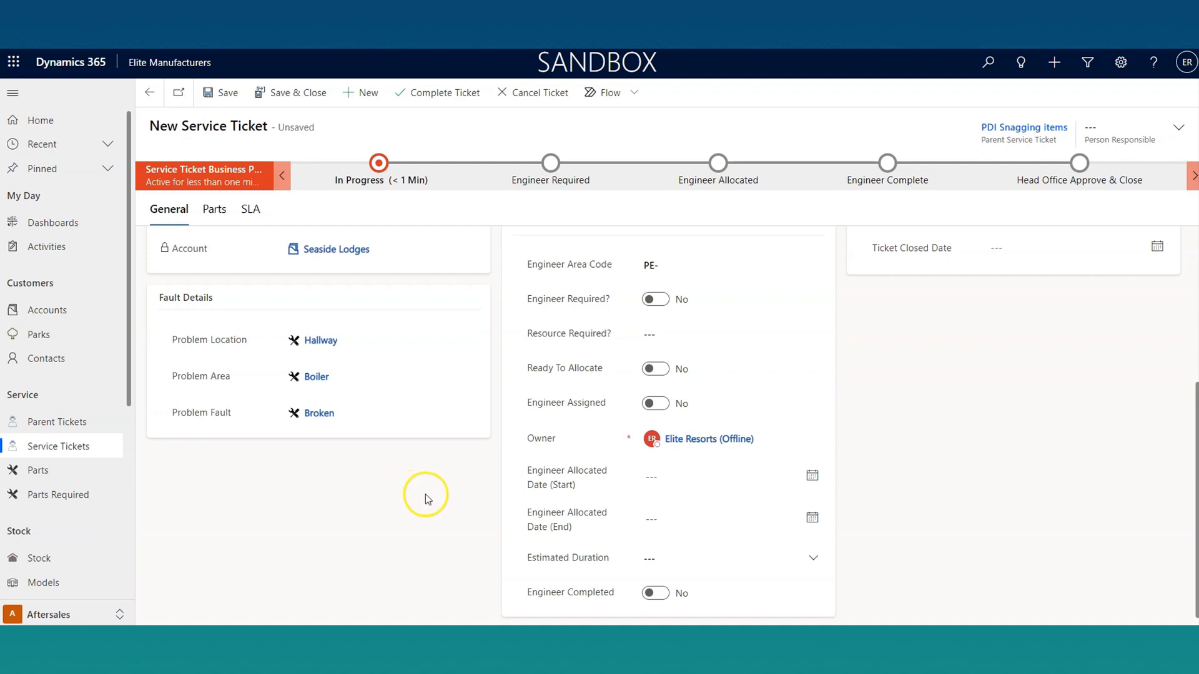
Step: Review the service ticket's allocation fields, including Ready To Allocate, and save the ticket
{"action": "scroll", "coordinate": [426, 496], "scroll_direction": "up", "scroll_amount": 5}
{"action": "scroll", "coordinate": [426, 496], "scroll_direction": "down", "scroll_amount": 5}
{"action": "left_click_drag", "start_coordinate": [527, 368], "coordinate": [609, 378]}
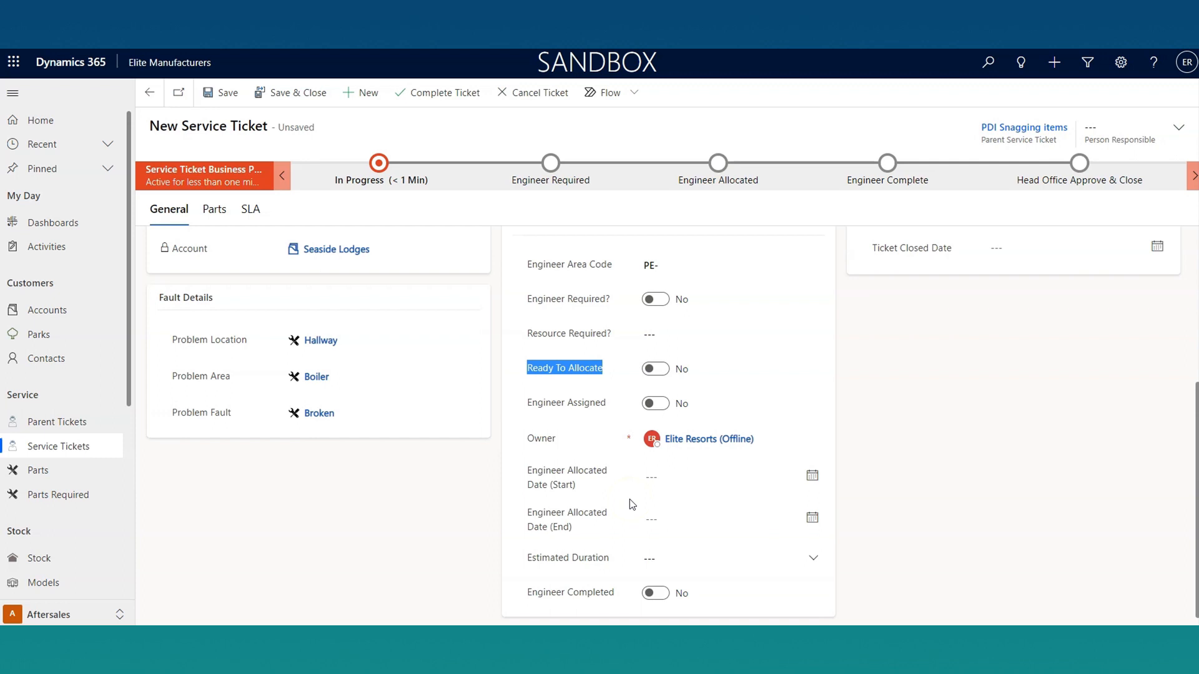
{"action": "scroll", "coordinate": [630, 503], "scroll_direction": "up", "scroll_amount": 4}
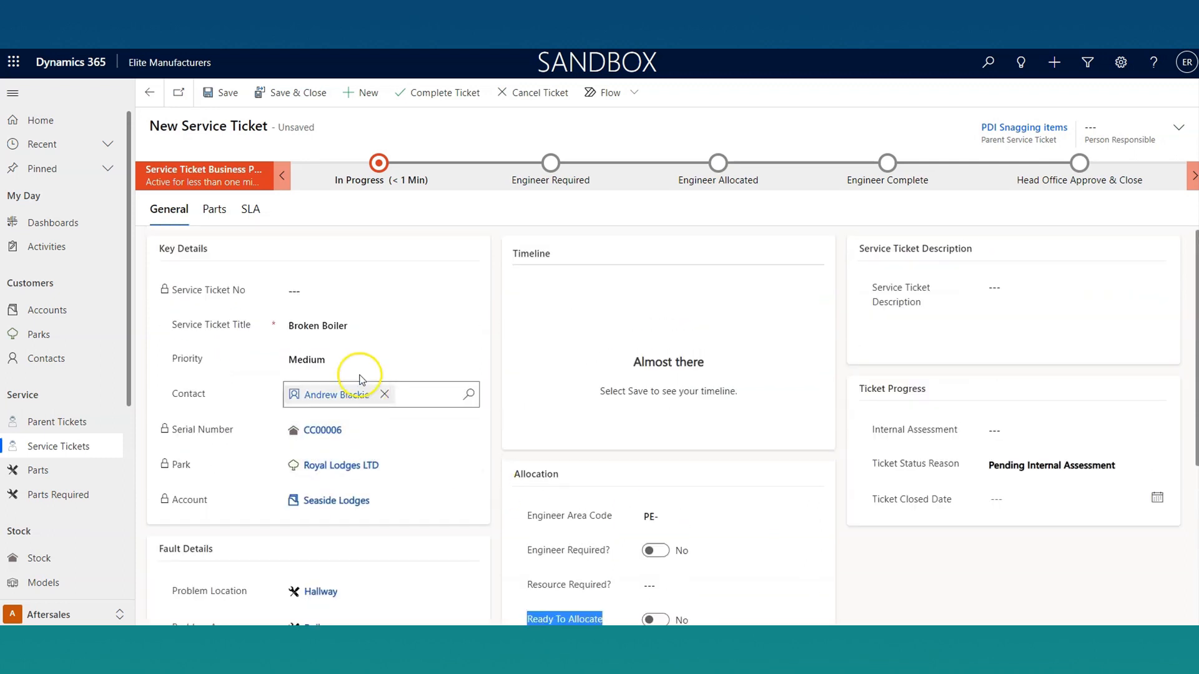
{"action": "left_click", "coordinate": [219, 93]}
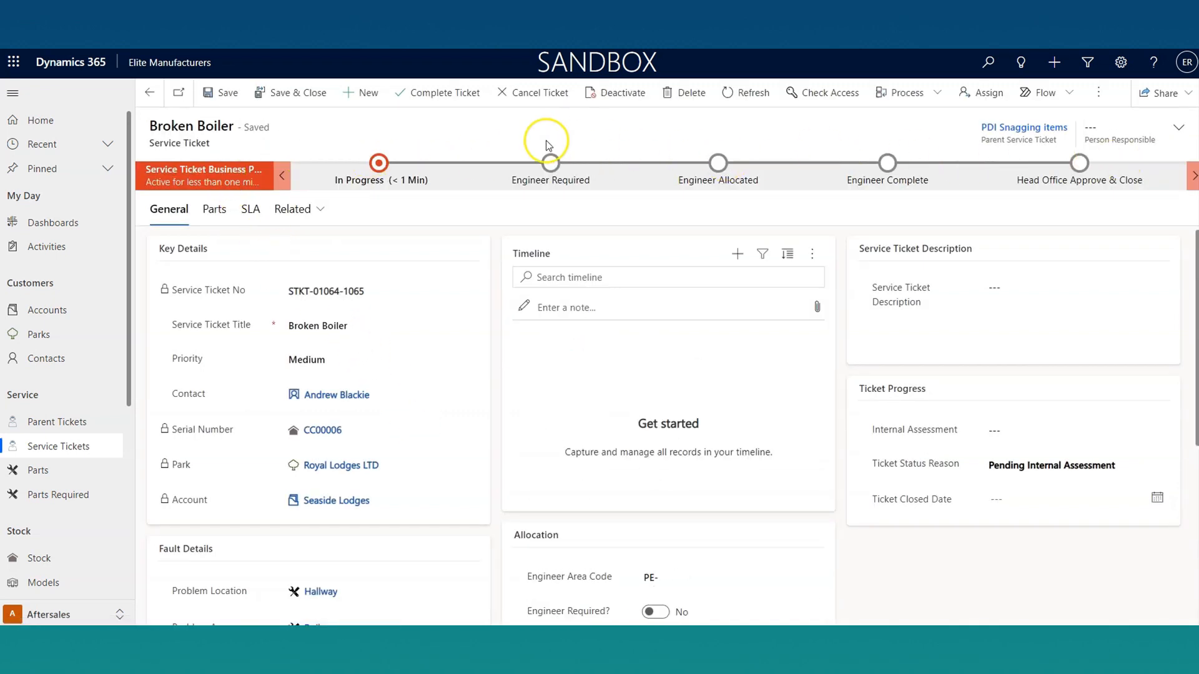
Step: Advance the Broken Boiler ticket's business process from In Progress to the Engineer Required stage
{"action": "left_click", "coordinate": [378, 163]}
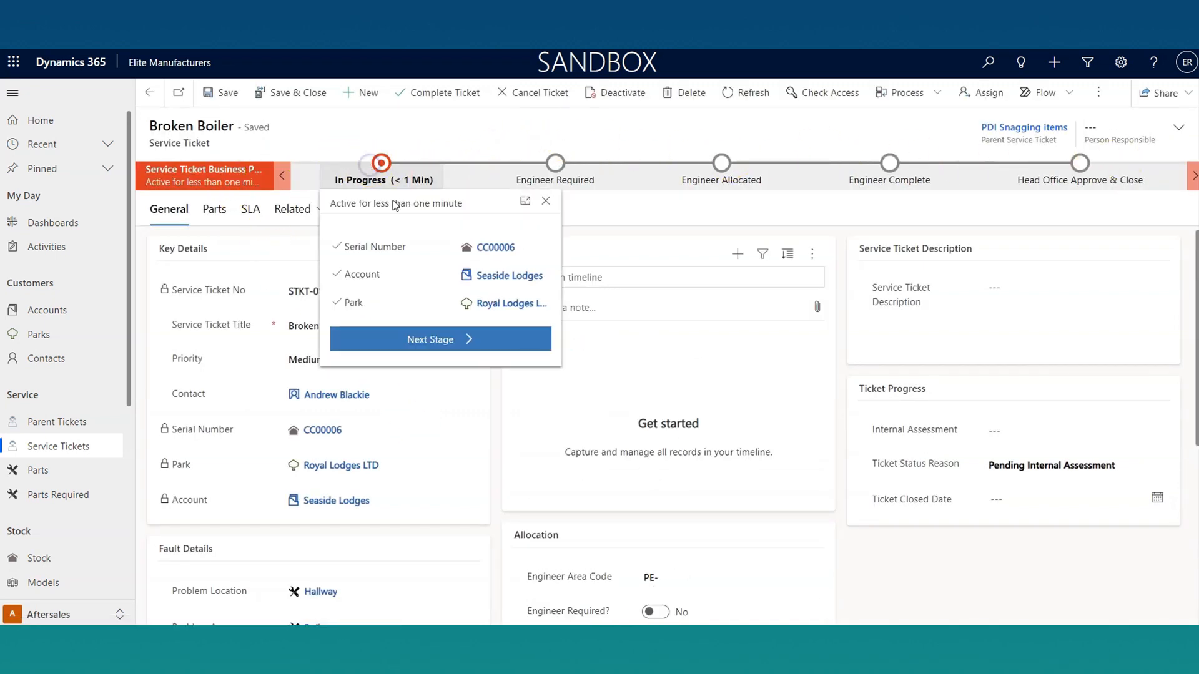
{"action": "left_click", "coordinate": [456, 339]}
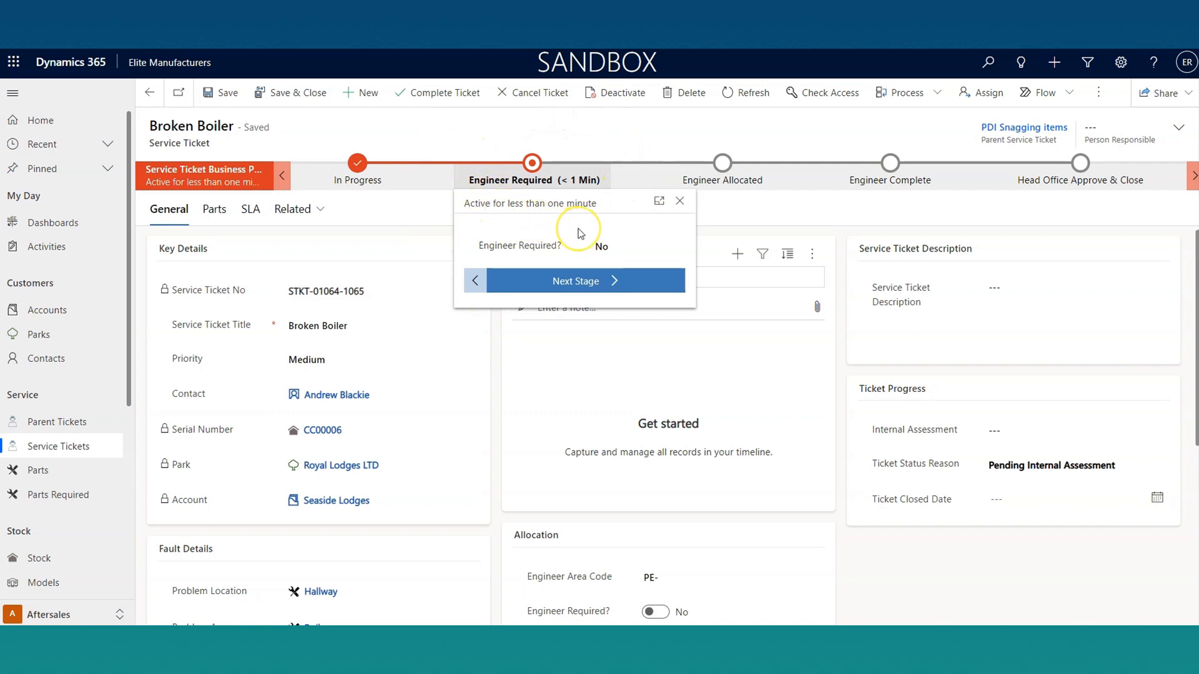
{"action": "left_click", "coordinate": [556, 121]}
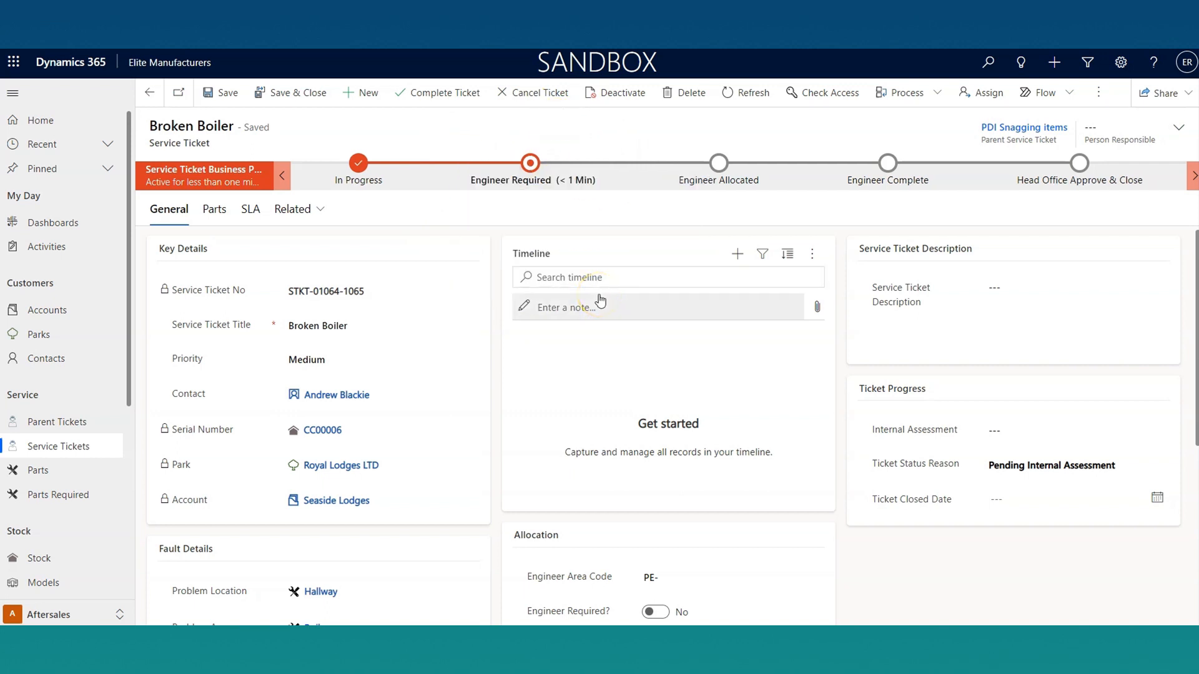
Step: Show the record types that can be added to the service ticket's timeline, such as Email and Phone Call
{"action": "left_click", "coordinate": [587, 300]}
{"action": "left_click", "coordinate": [737, 253]}
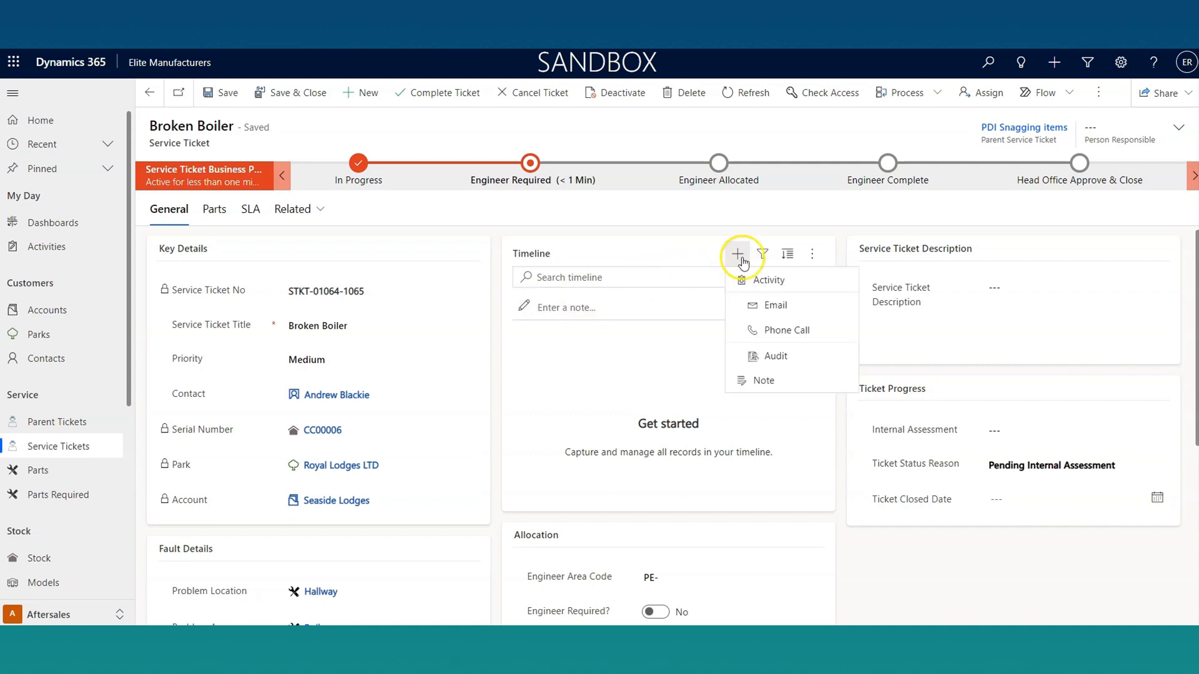
{"action": "left_click", "coordinate": [741, 256]}
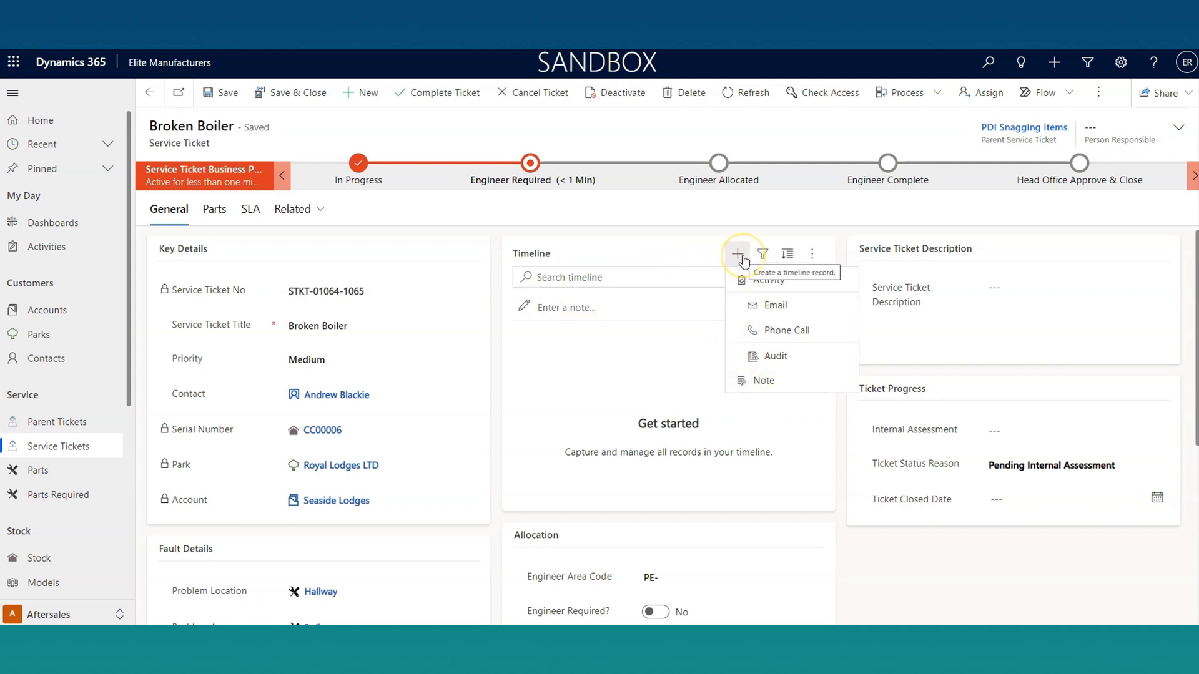
{"action": "left_click", "coordinate": [837, 310]}
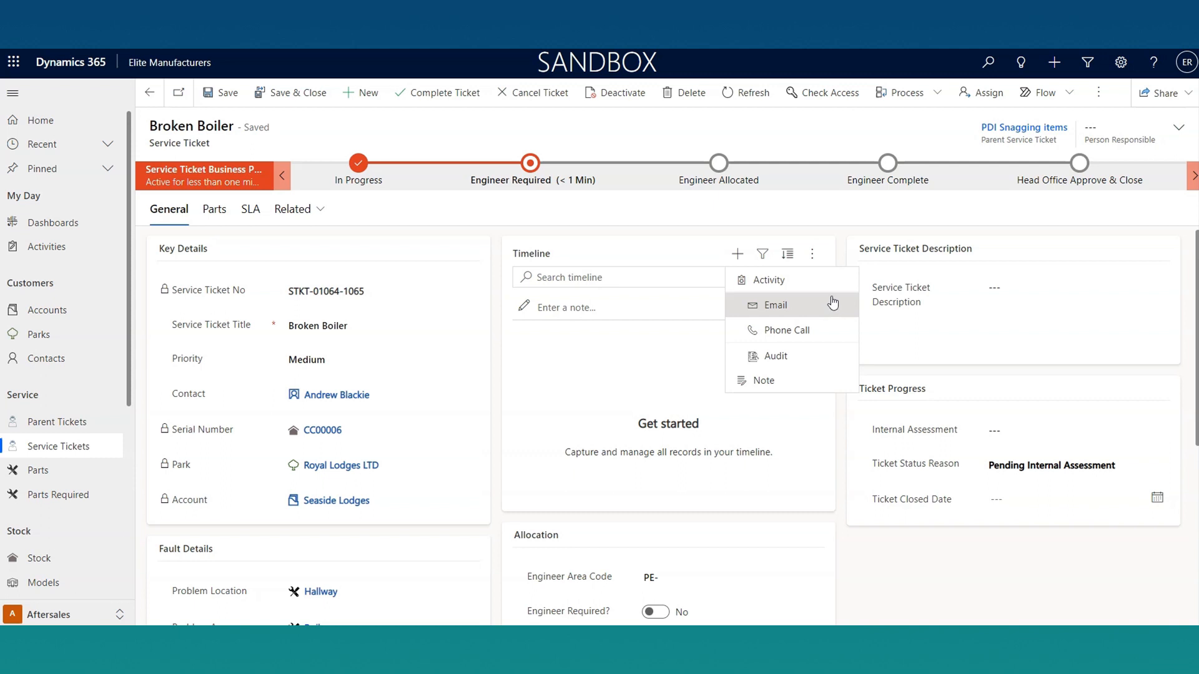
{"action": "left_click", "coordinate": [811, 304]}
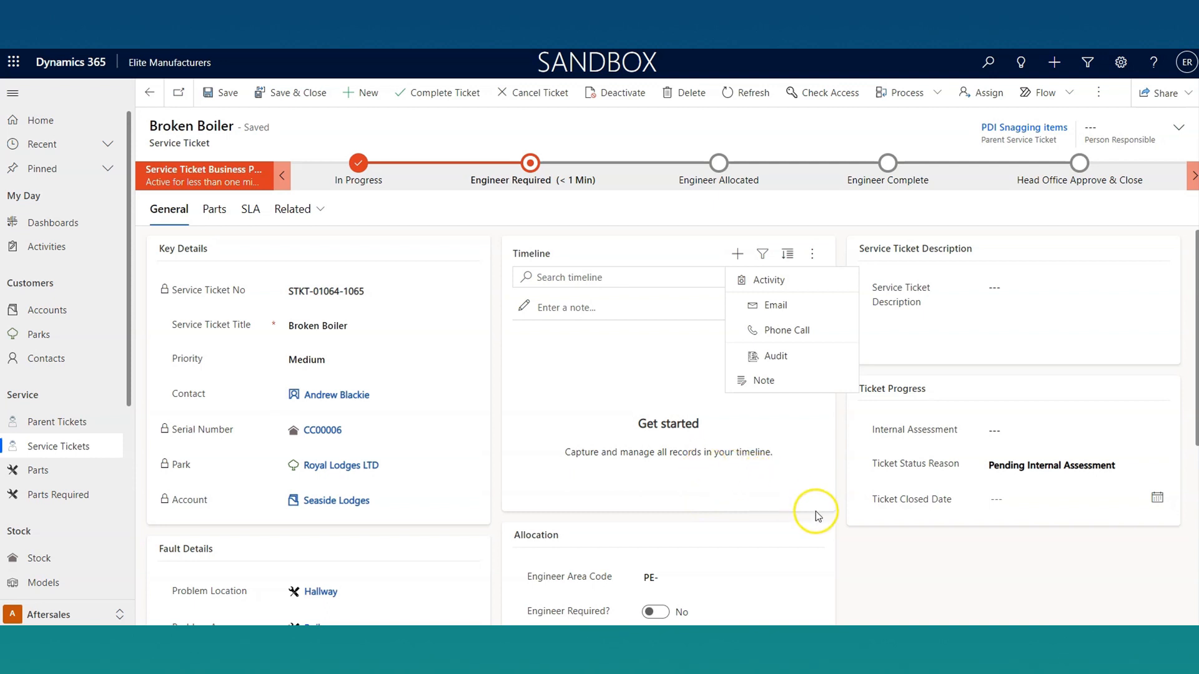
{"action": "left_click", "coordinate": [835, 512]}
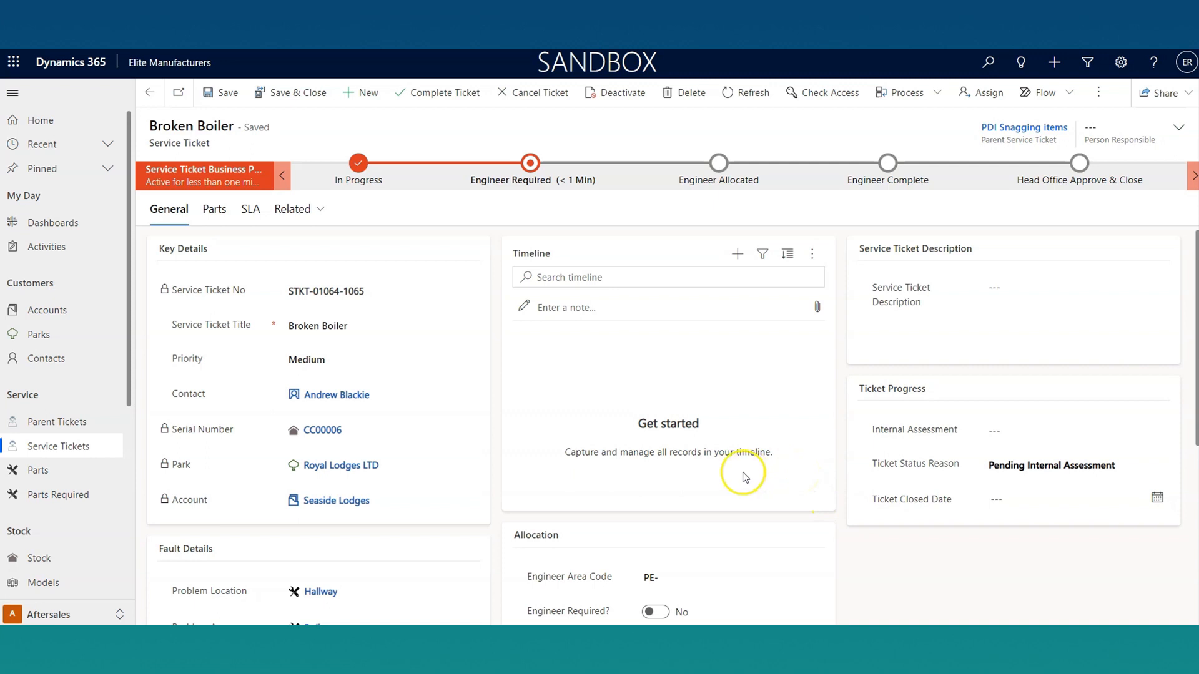
Step: Start a new required part on the Broken Boiler service ticket, named New Boiler D65B with a quantity of 1
{"action": "left_click", "coordinate": [215, 210]}
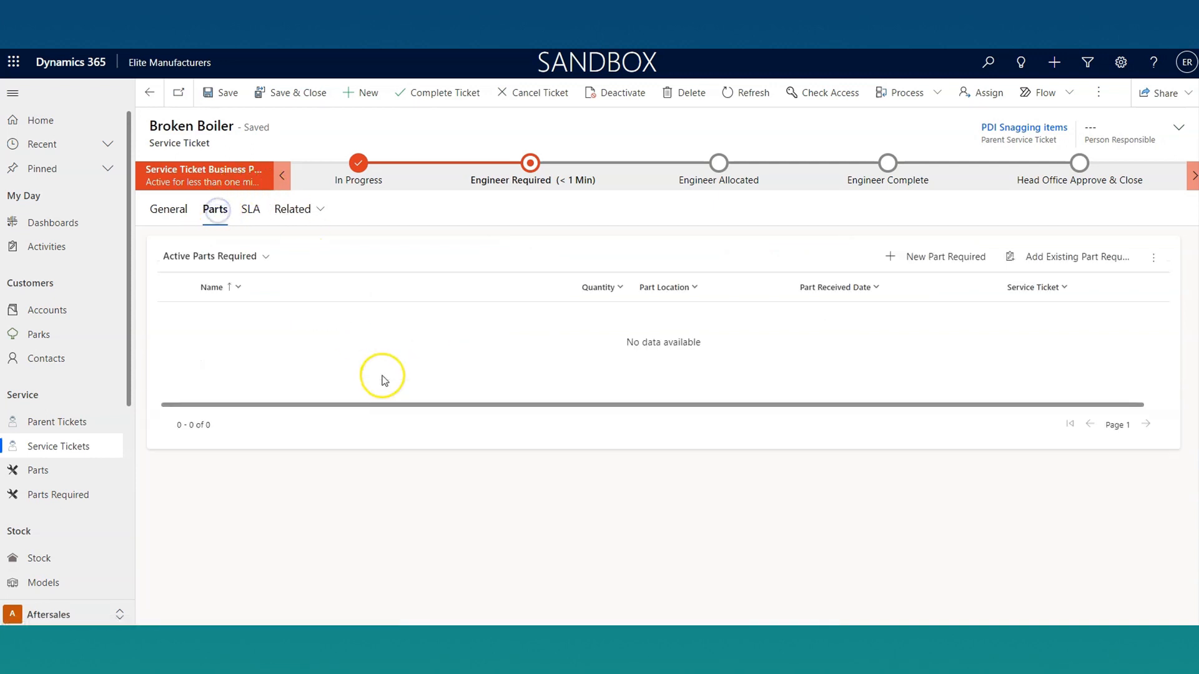
{"action": "left_click", "coordinate": [911, 259]}
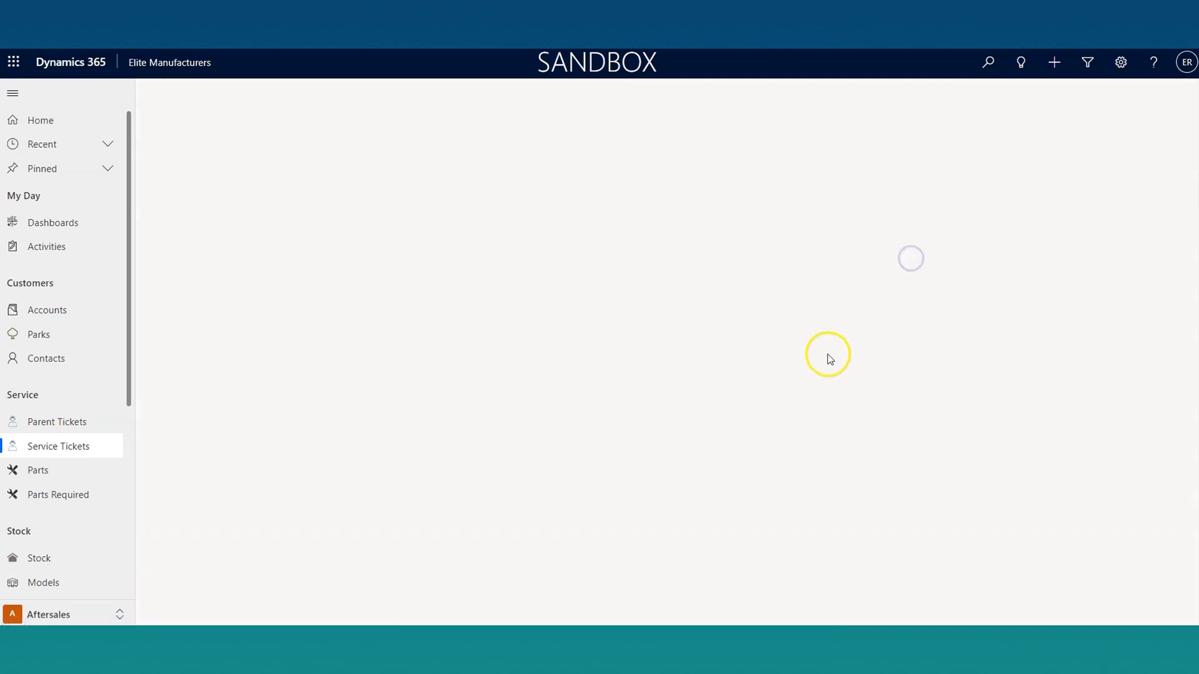
{"action": "left_click", "coordinate": [316, 244]}
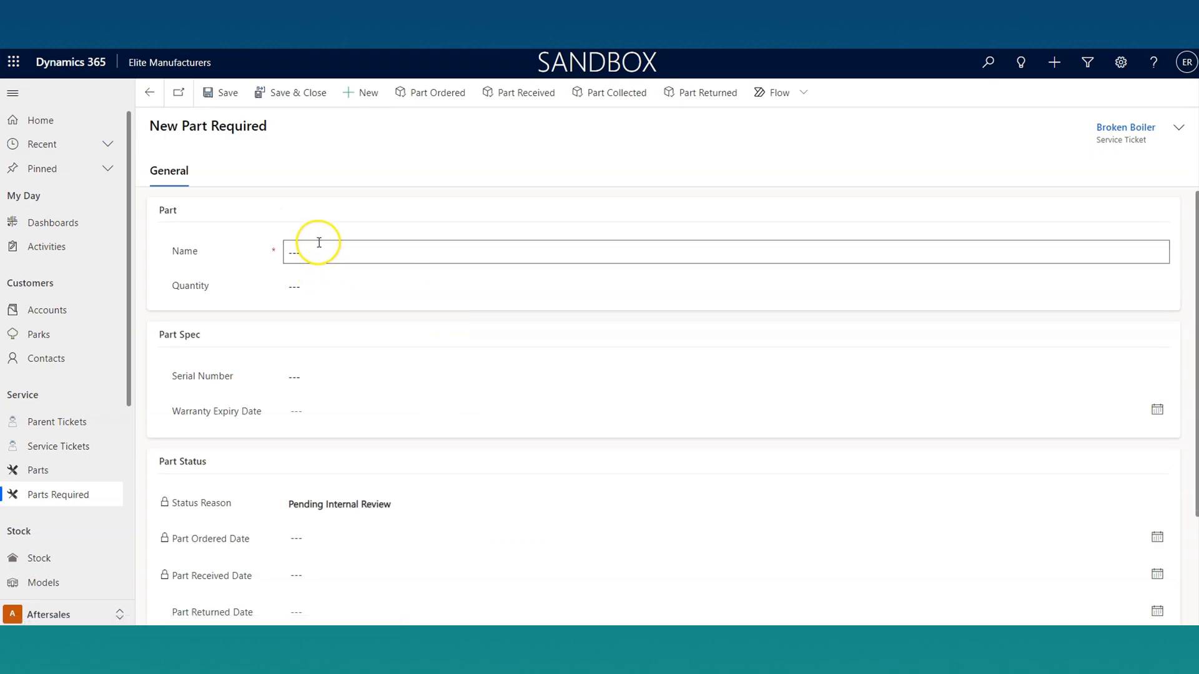
{"action": "type", "text": "New Boiler D65B"}
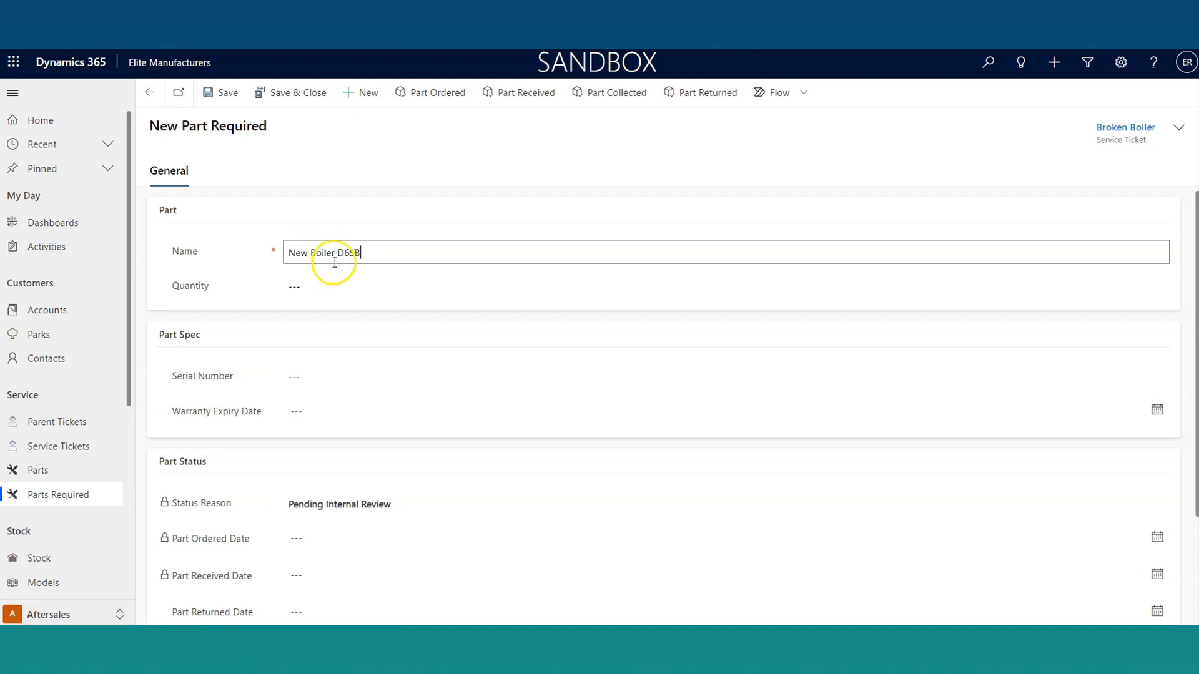
{"action": "left_click", "coordinate": [331, 289]}
{"action": "type", "text": "1"}
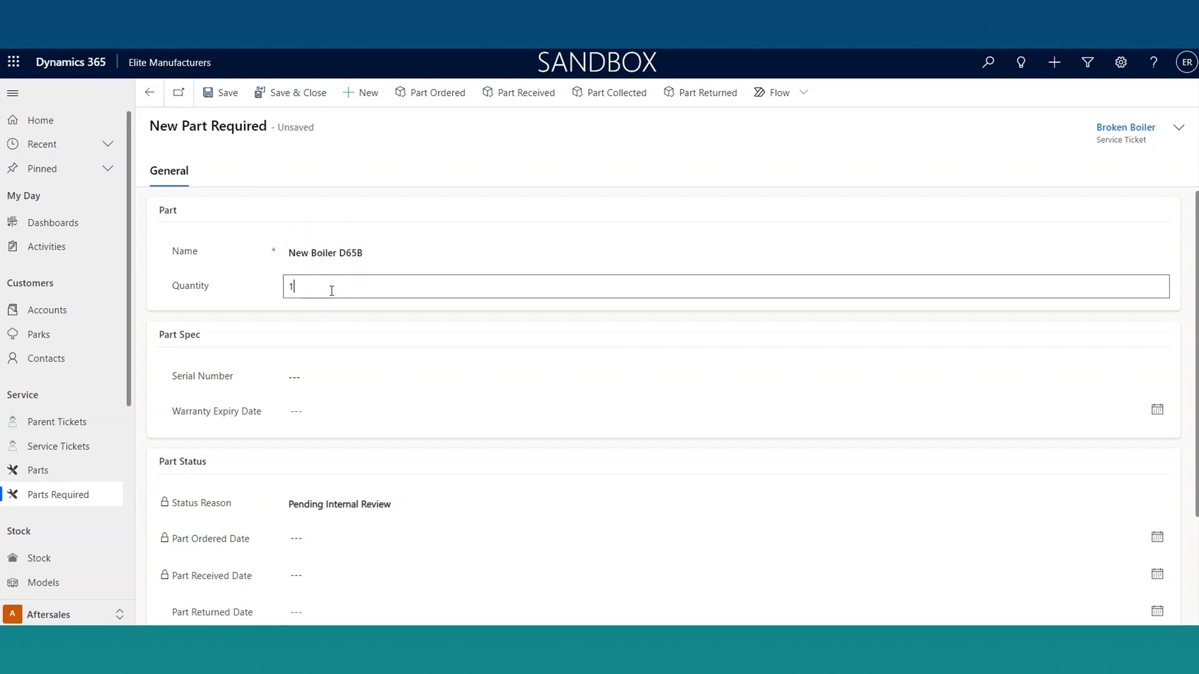
Step: Give the new part the serial number 21540, save it and return to the service ticket
{"action": "left_click", "coordinate": [346, 371]}
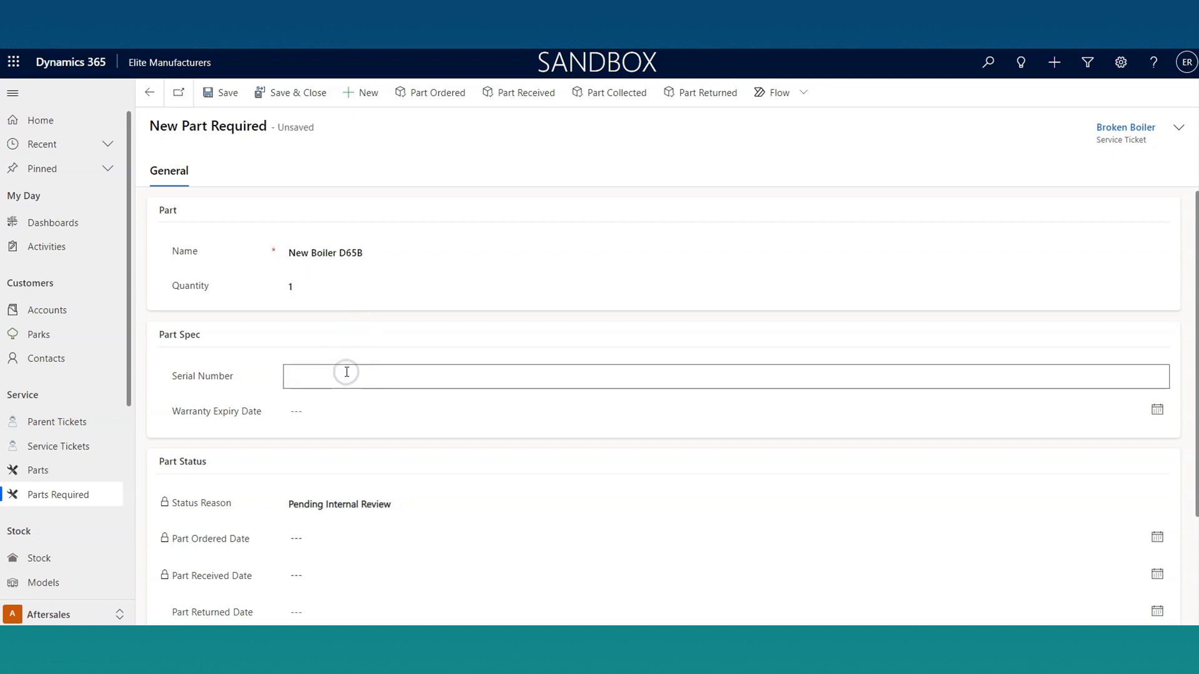
{"action": "type", "text": "21540"}
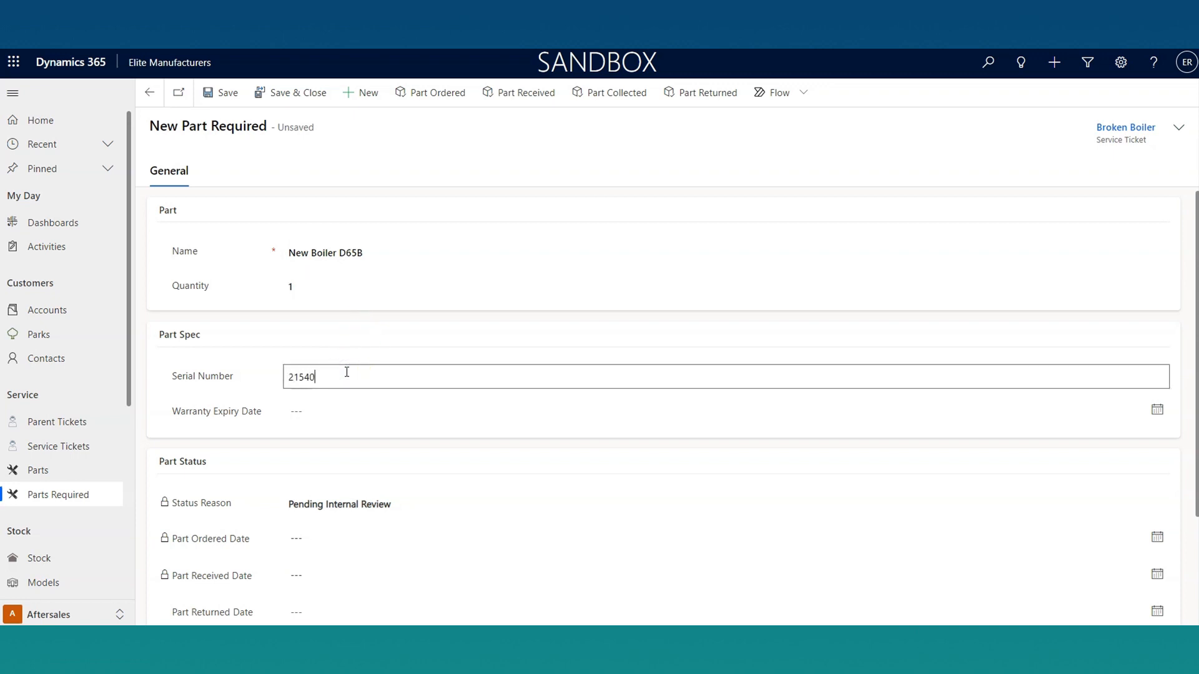
{"action": "left_click", "coordinate": [335, 335]}
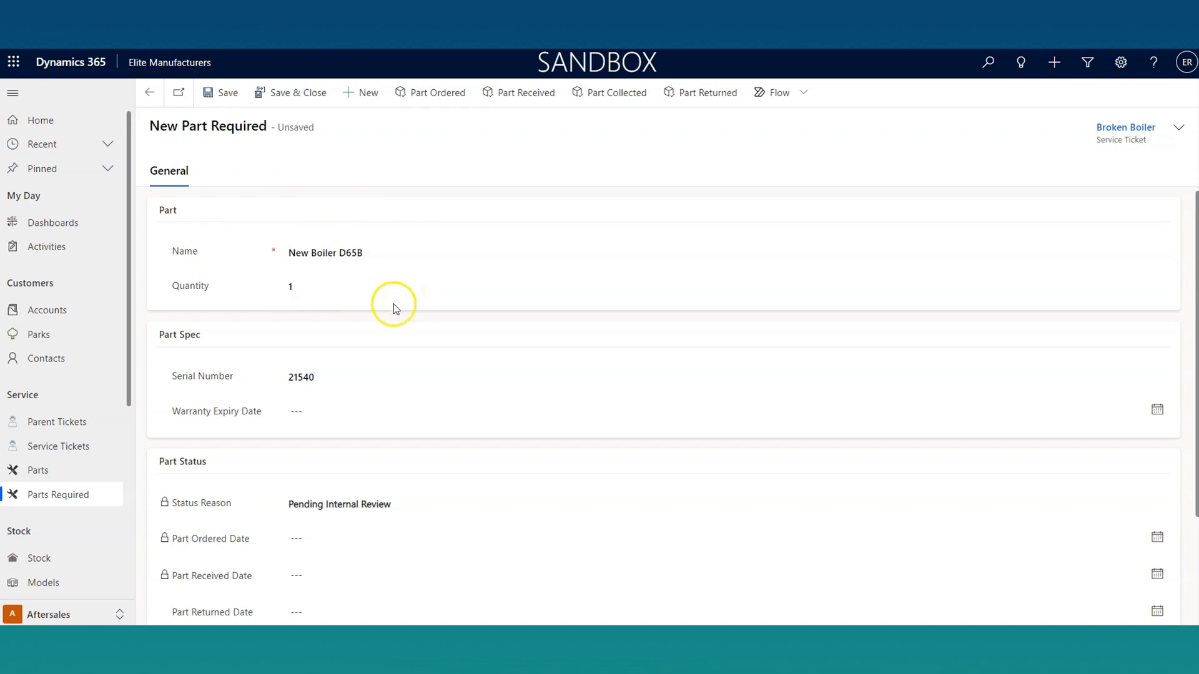
{"action": "left_click", "coordinate": [225, 92]}
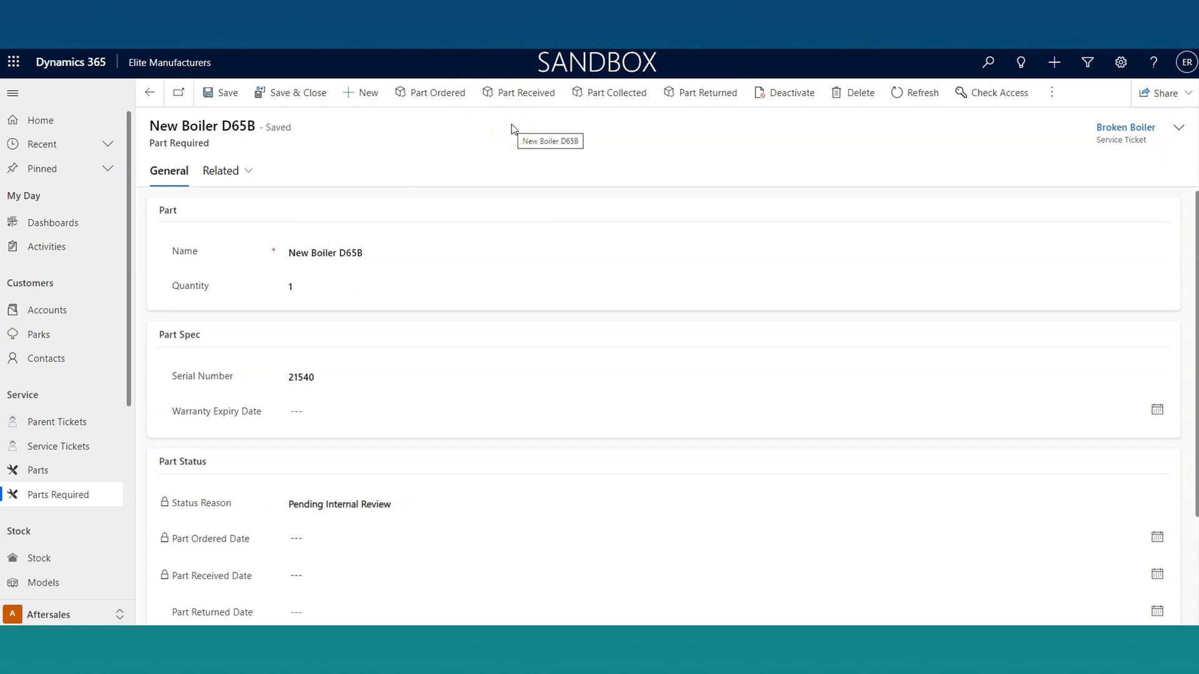
{"action": "left_click", "coordinate": [496, 162]}
{"action": "left_click", "coordinate": [149, 93]}
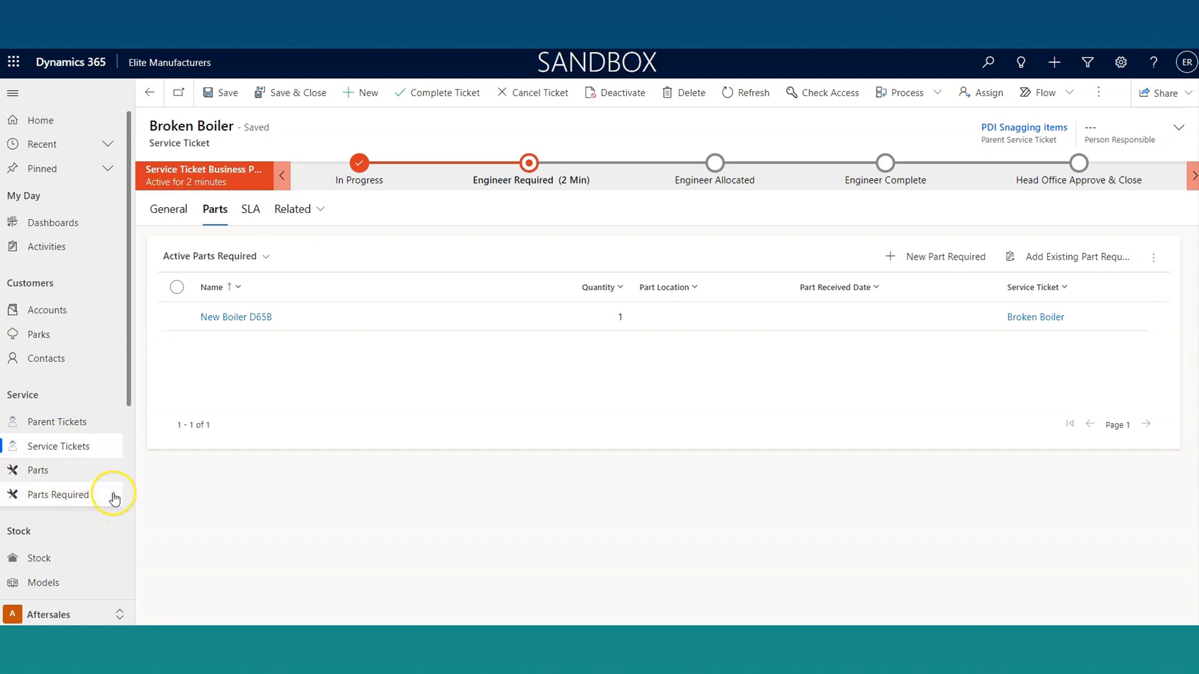
Step: Look through the views available for the Parts Required list, such as this week and next week, and return to the service ticket
{"action": "left_click", "coordinate": [114, 497]}
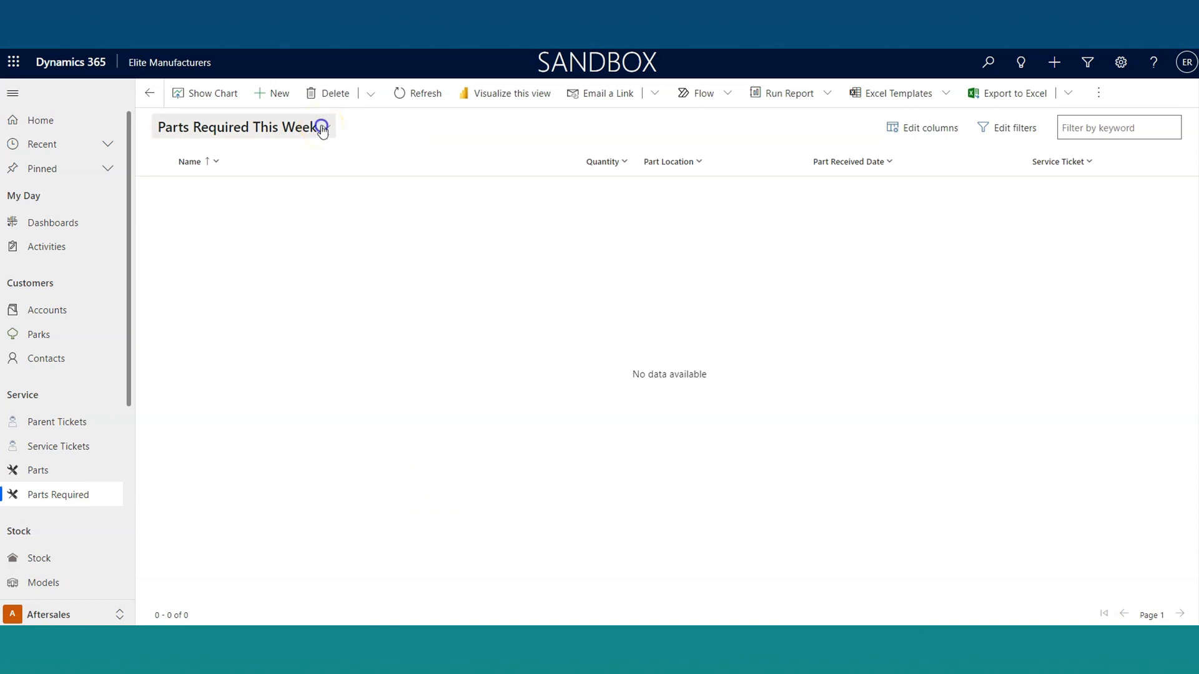
{"action": "left_click", "coordinate": [323, 128]}
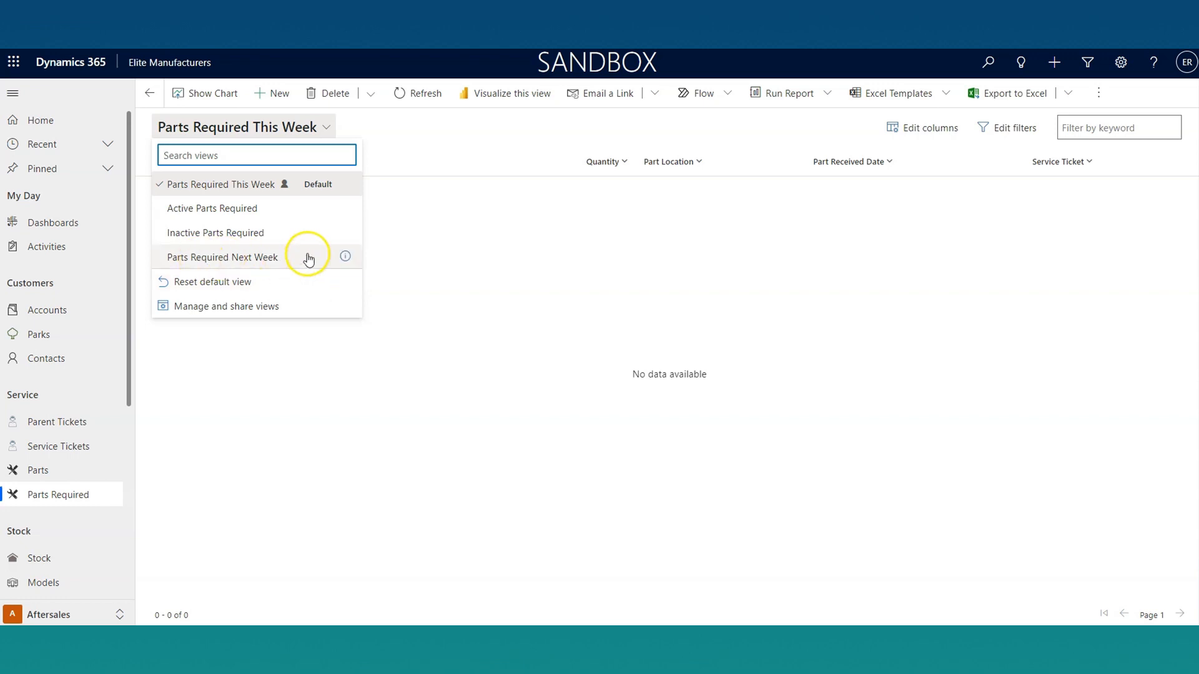
{"action": "left_click", "coordinate": [499, 278]}
{"action": "left_click", "coordinate": [148, 92]}
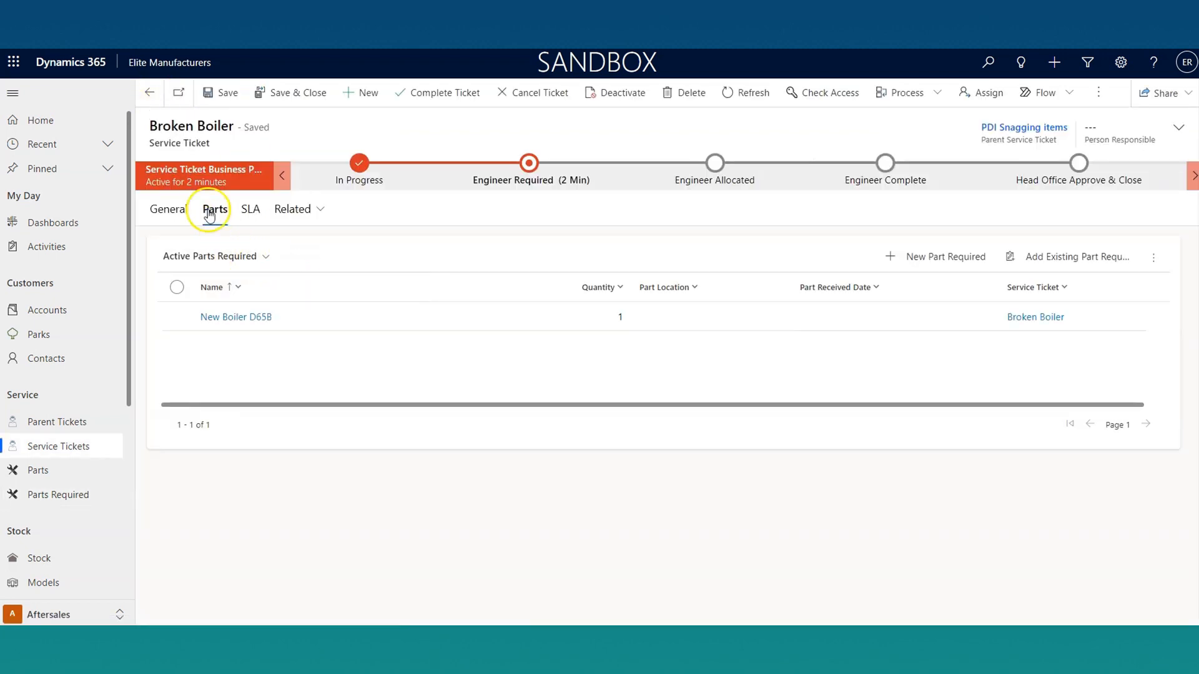
Step: Review the service ticket's SLA details, including Resolve By and Failure Time, and return to its general details
{"action": "left_click", "coordinate": [253, 210]}
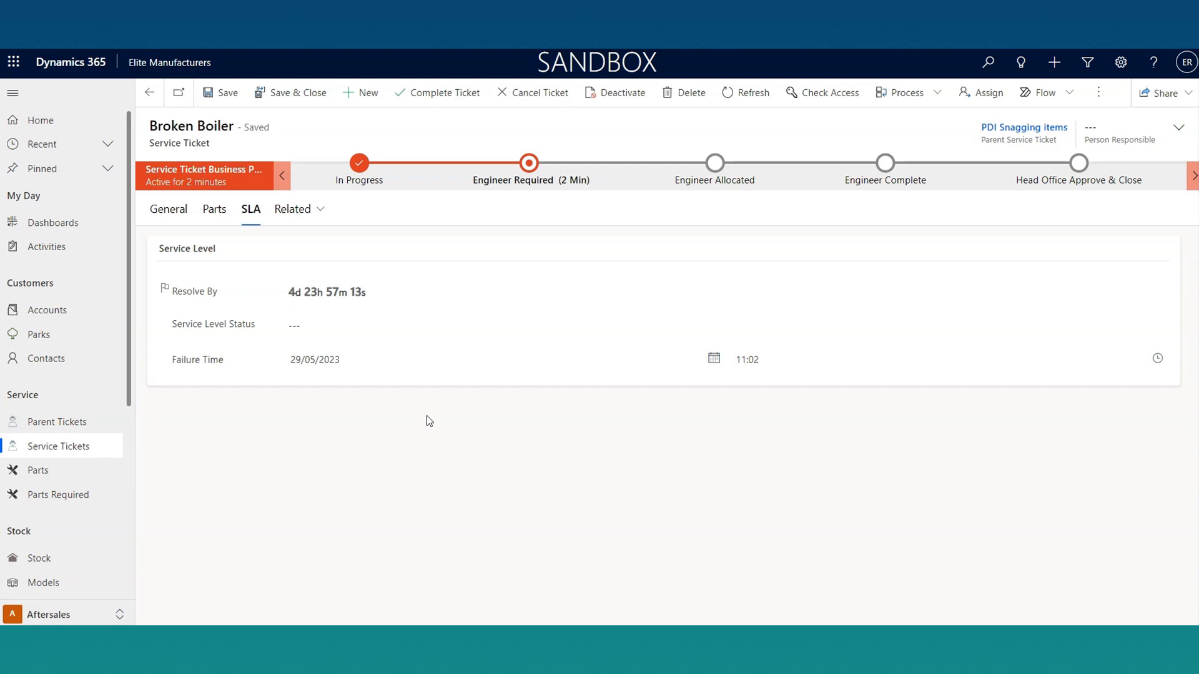
{"action": "left_click", "coordinate": [175, 216]}
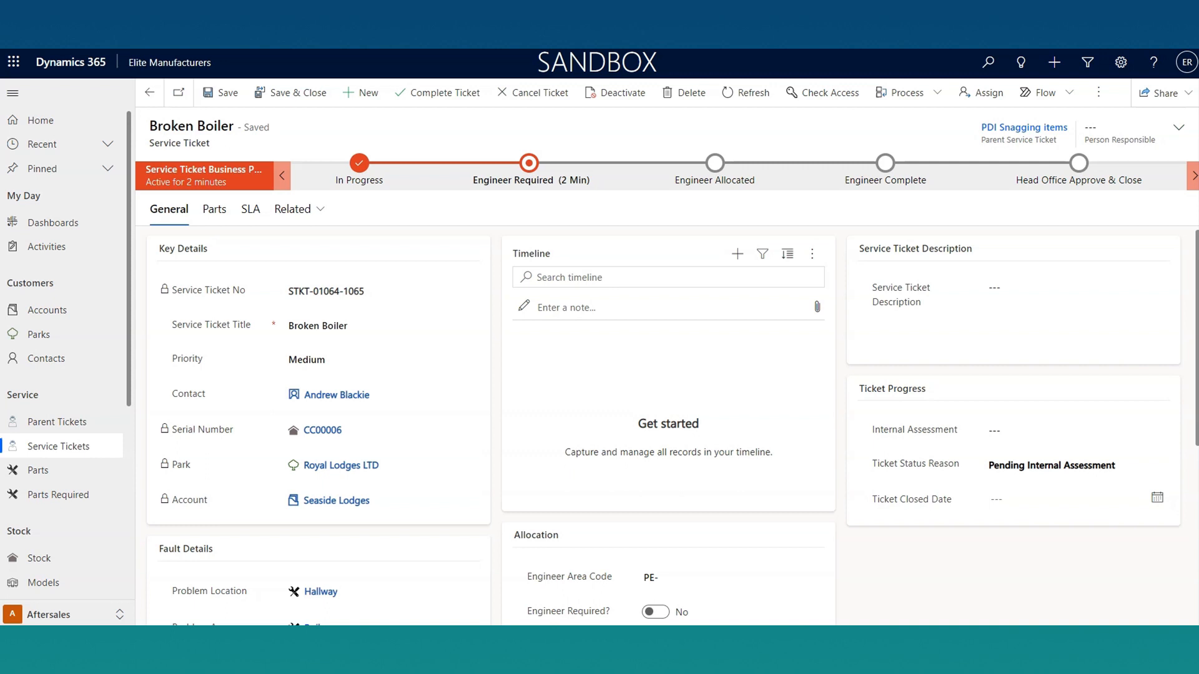
Step: Start a new risk assessment and draw a freehand signature in its signature box below the Pre Start Checklist
{"action": "scroll", "coordinate": [52, 341], "scroll_direction": "down", "scroll_amount": 5}
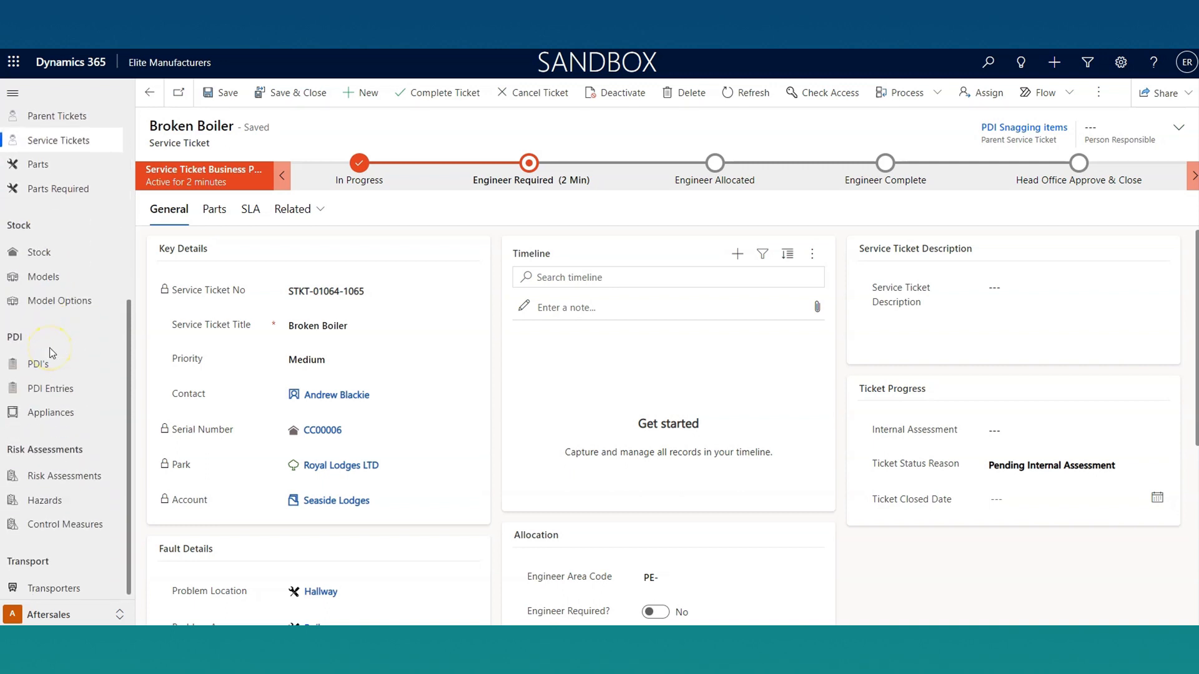
{"action": "left_click", "coordinate": [63, 477]}
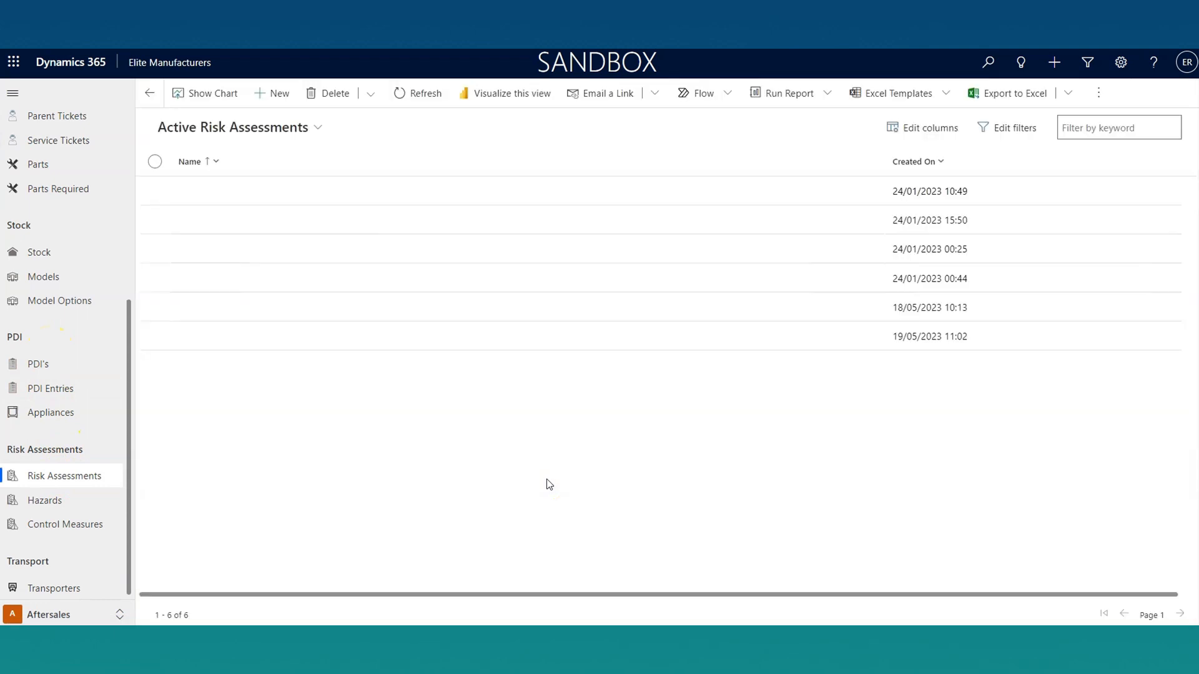
{"action": "left_click", "coordinate": [275, 99]}
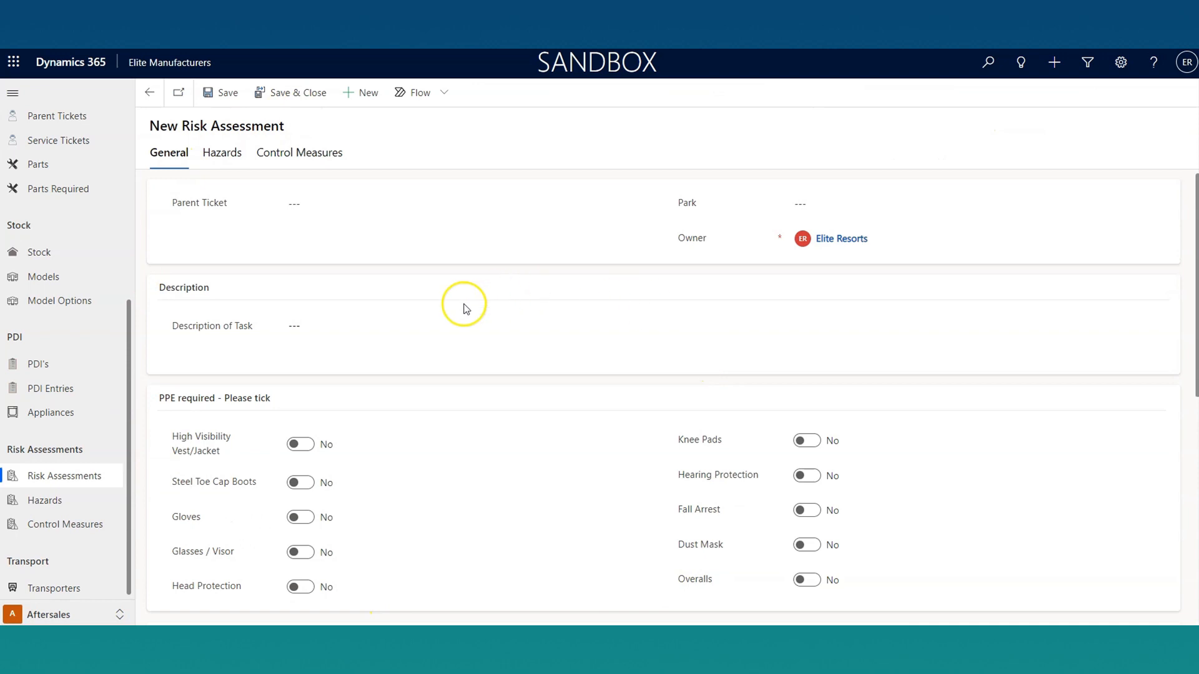
{"action": "scroll", "coordinate": [434, 454], "scroll_direction": "down", "scroll_amount": 12}
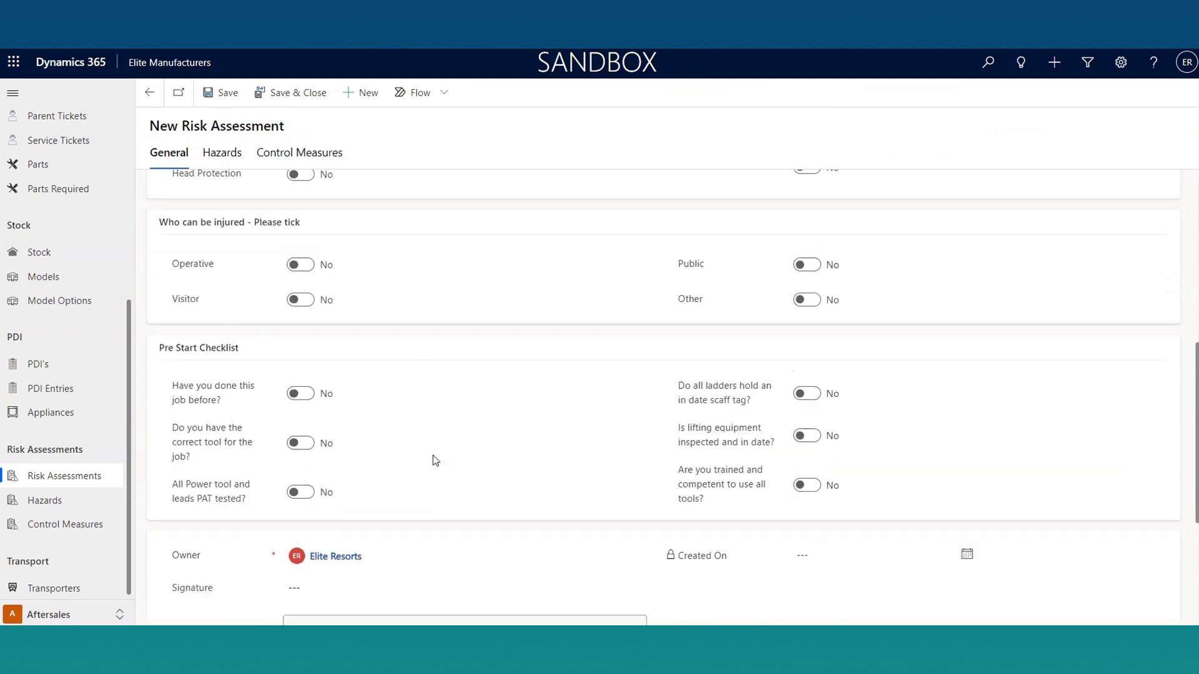
{"action": "mouse_move", "coordinate": [353, 498]}
{"action": "left_mouse_down"}
{"action": "mouse_move", "coordinate": [345, 404]}
{"action": "mouse_move", "coordinate": [415, 429]}
{"action": "mouse_move", "coordinate": [388, 460]}
{"action": "mouse_move", "coordinate": [294, 467]}
{"action": "left_mouse_up"}
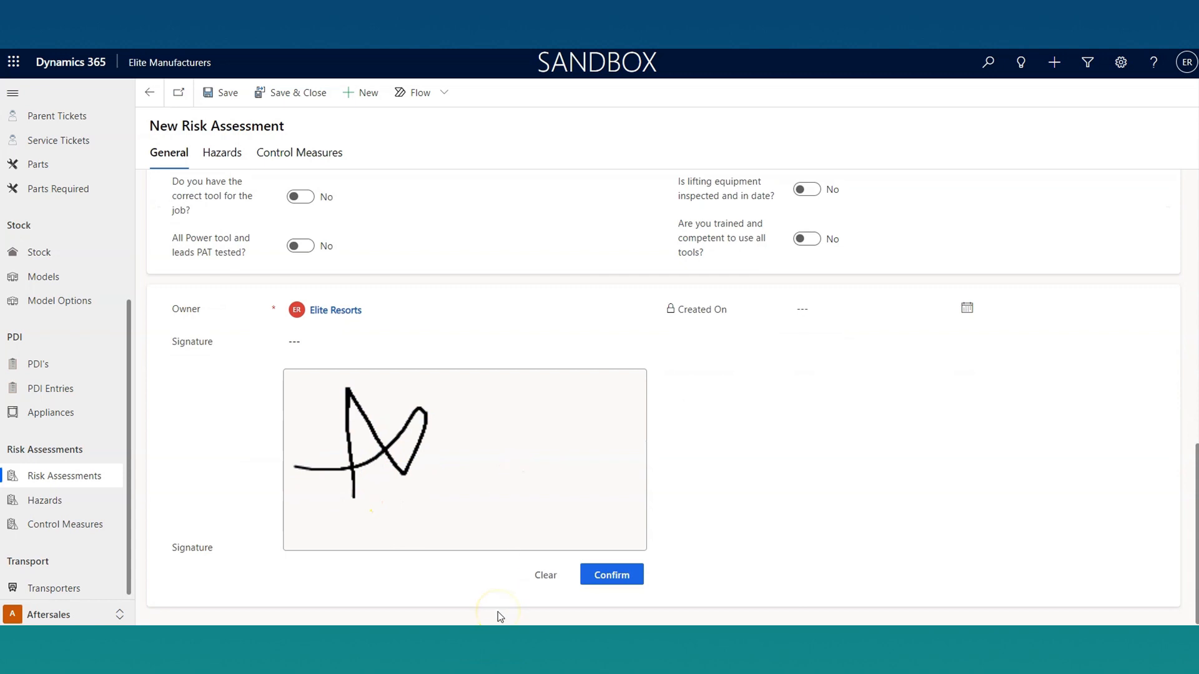